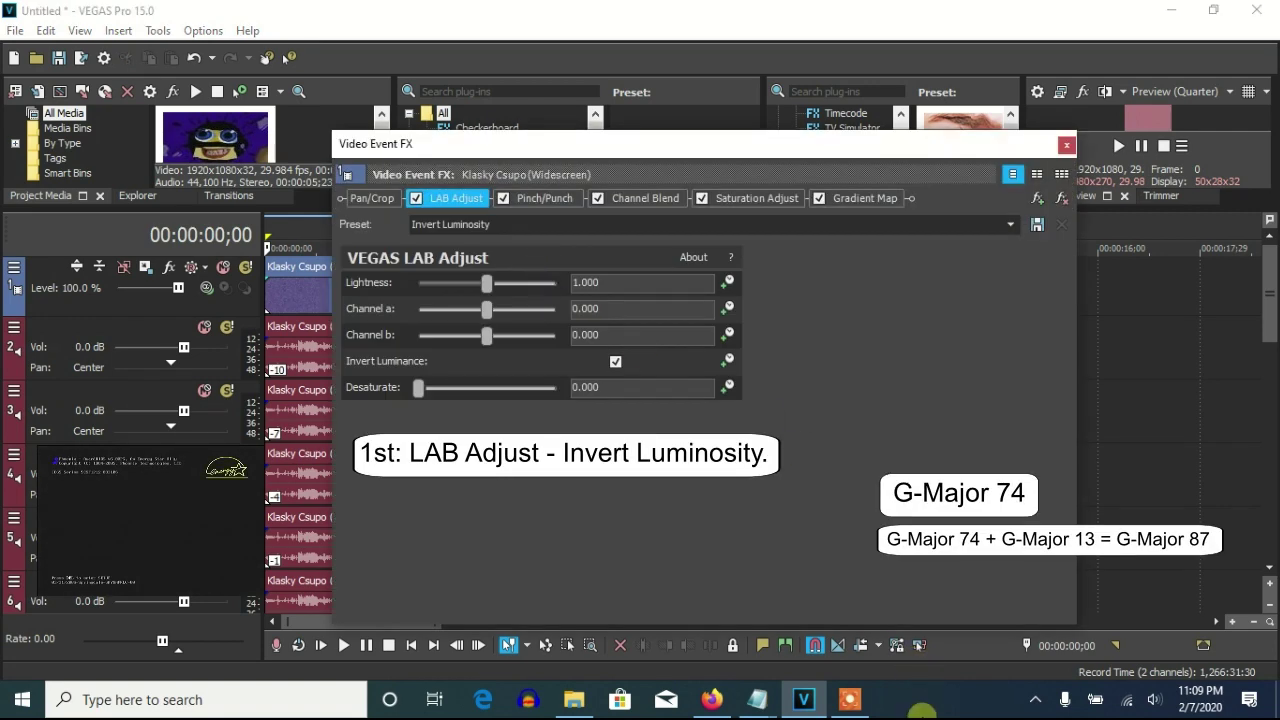
# - Review the settings of the Pinch/Punch, Channel Blend and Saturation Adjust effects on the video event
pyautogui.click(547, 197)
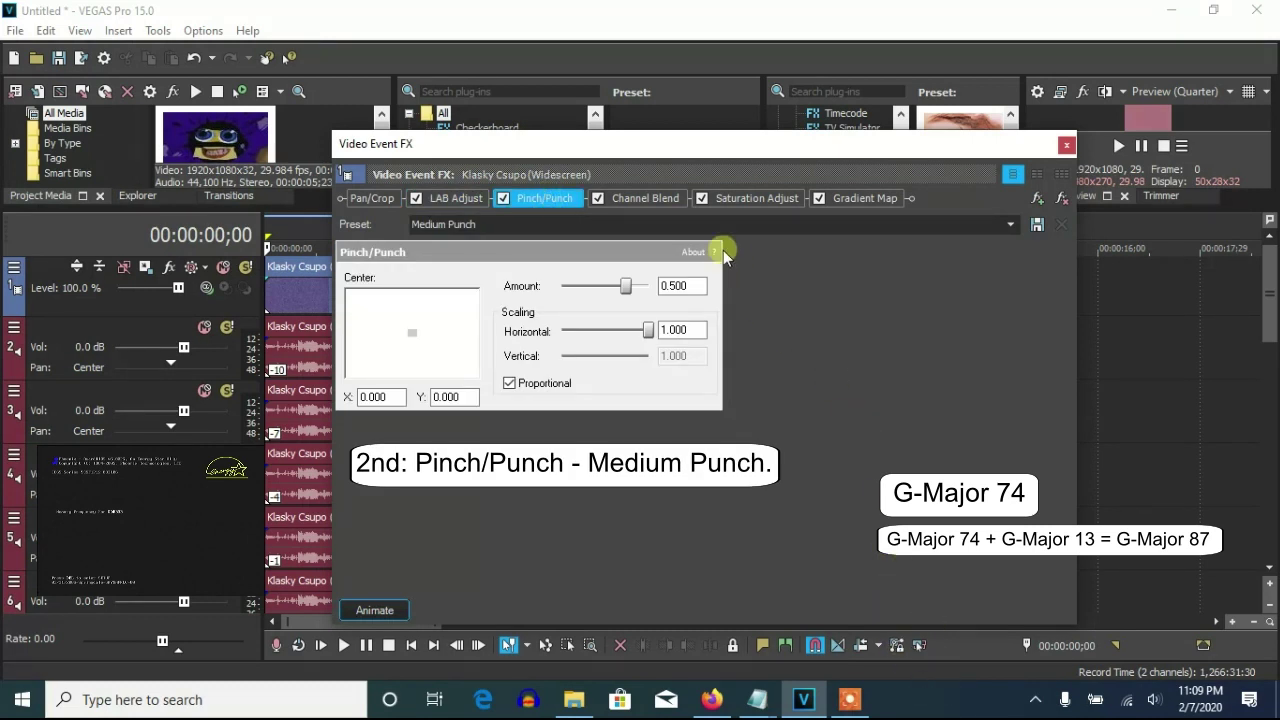
pyautogui.click(660, 198)
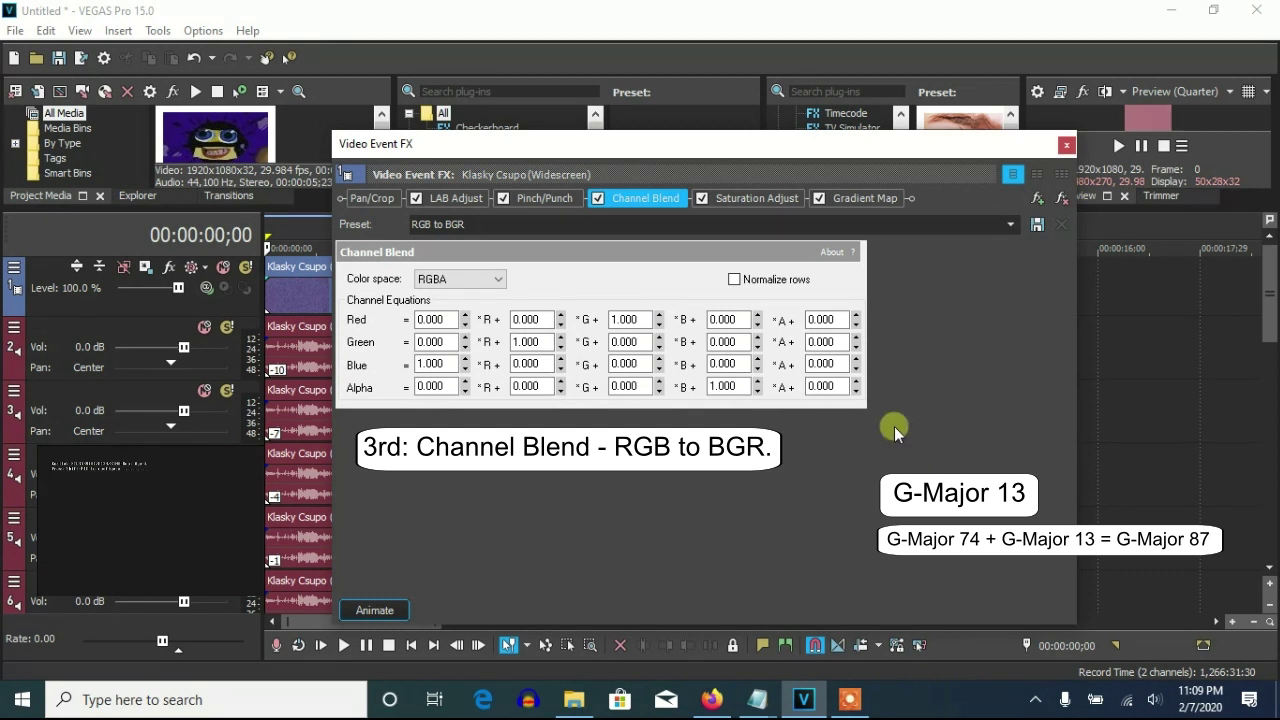
pyautogui.click(760, 198)
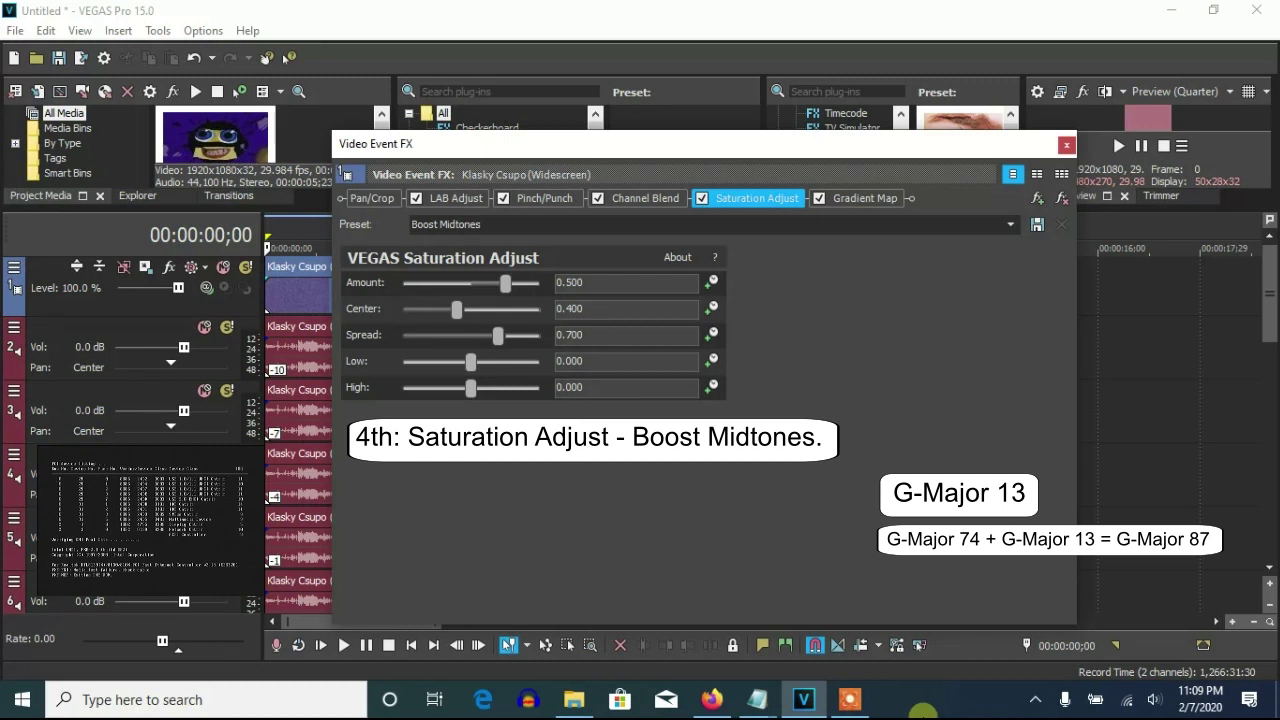
# - Examine each colour point of the video event's Gradient Map effect, then close the effects window
pyautogui.click(864, 200)
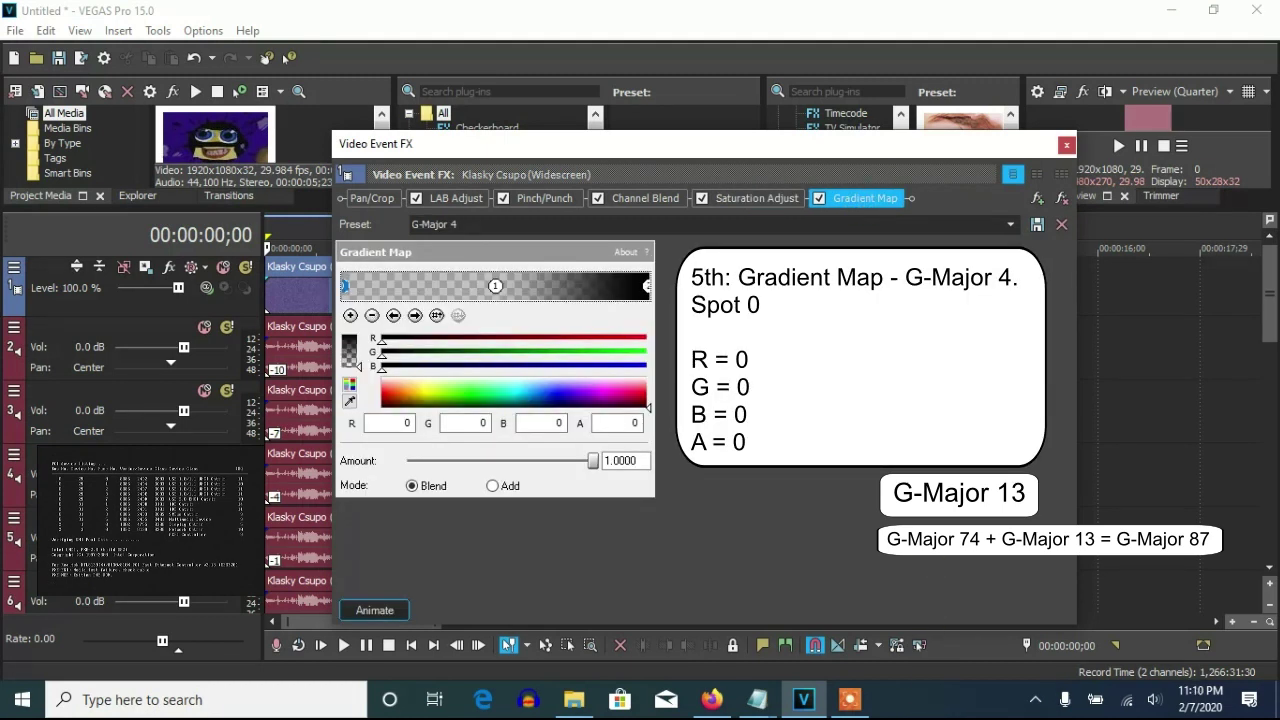
pyautogui.click(415, 315)
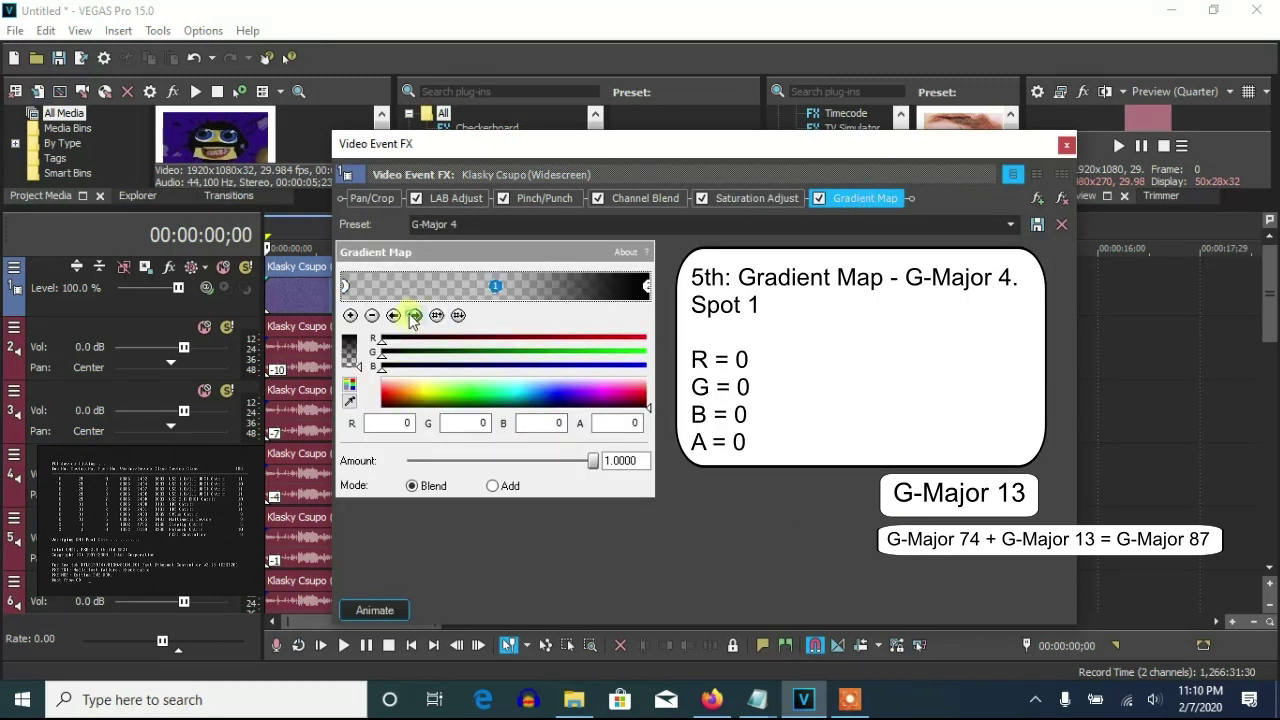
pyautogui.click(415, 315)
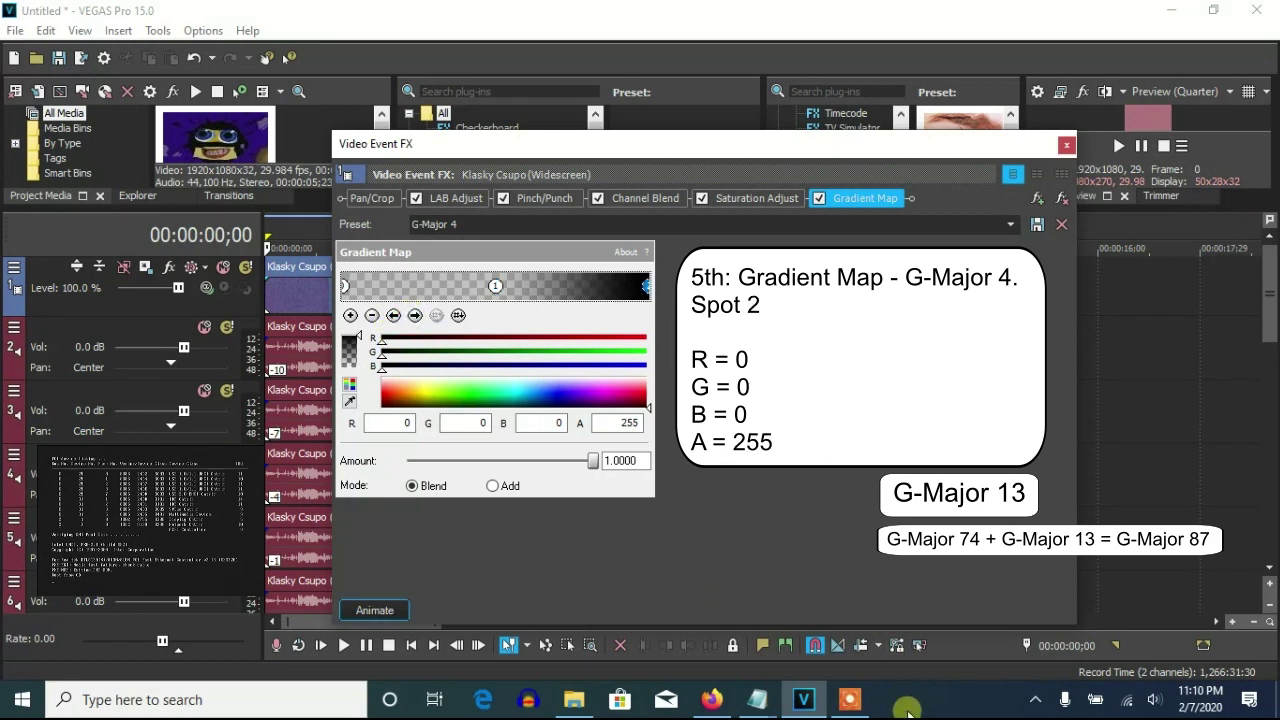
pyautogui.click(1066, 144)
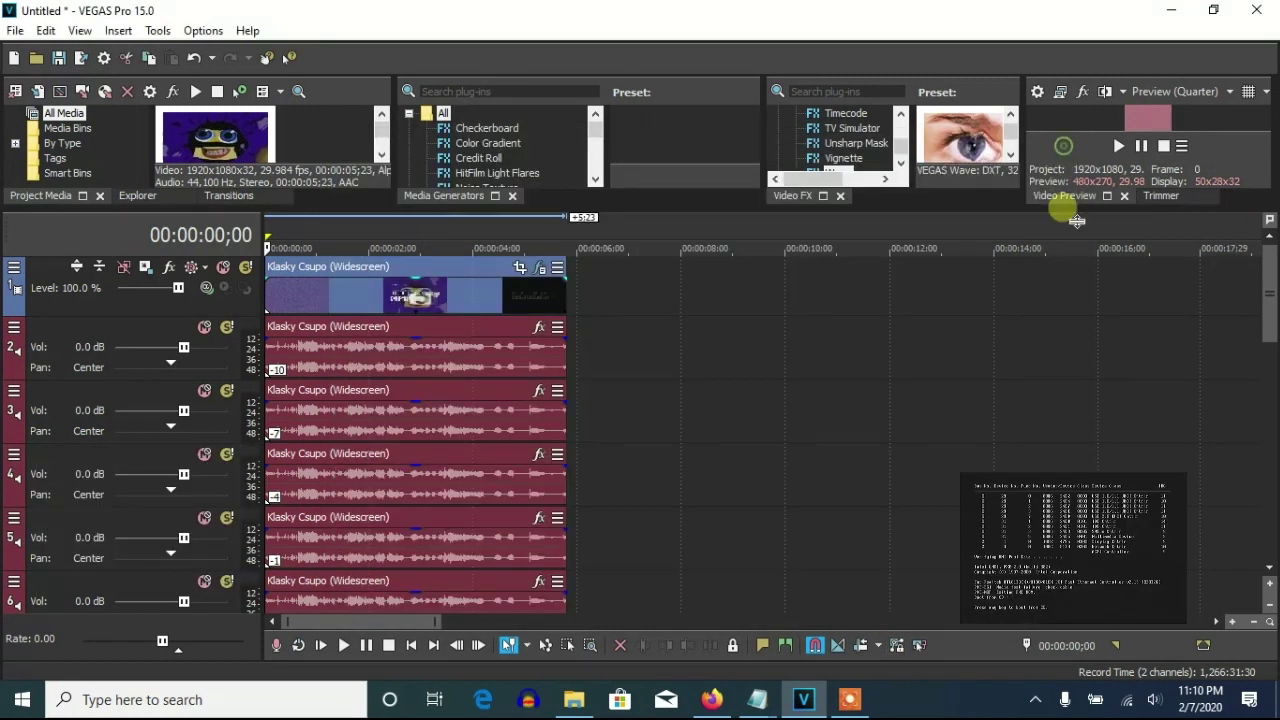
# - Check the time stretch and pitch shift properties of the audio events on tracks 2, 3 and 4
pyautogui.rightClick(517, 366)
pyautogui.click(571, 674)
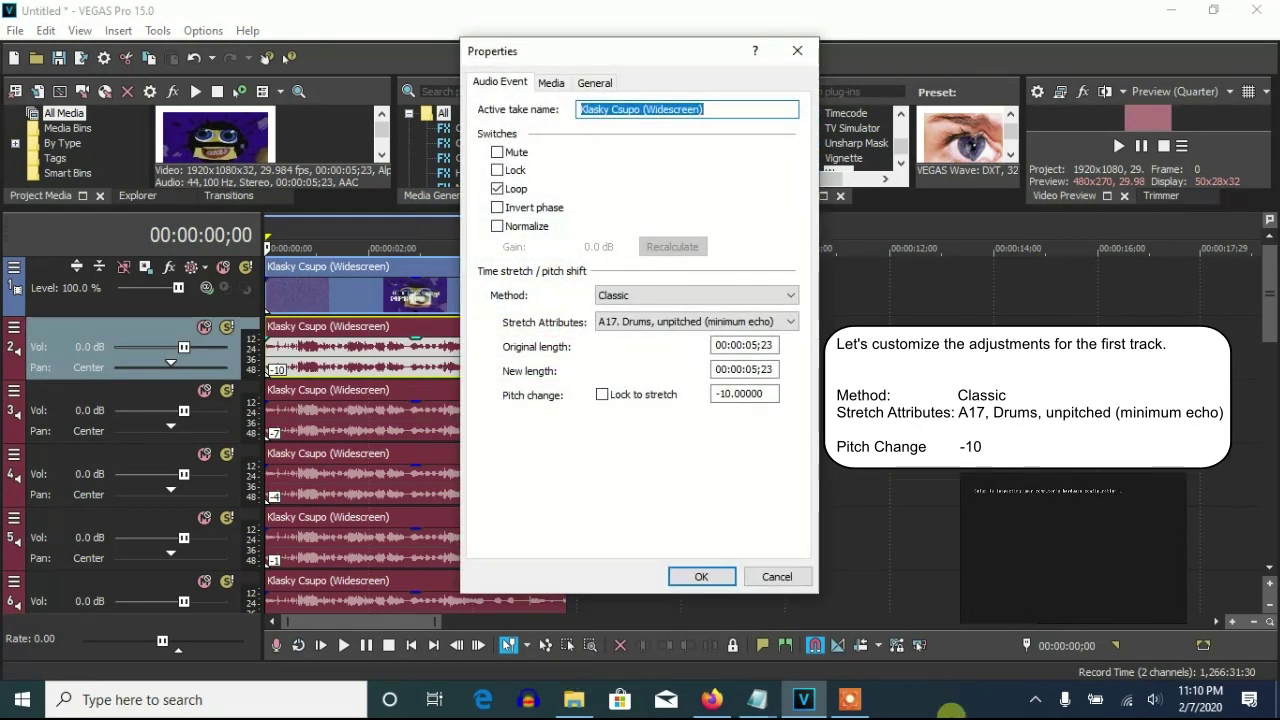
pyautogui.click(701, 577)
pyautogui.rightClick(402, 432)
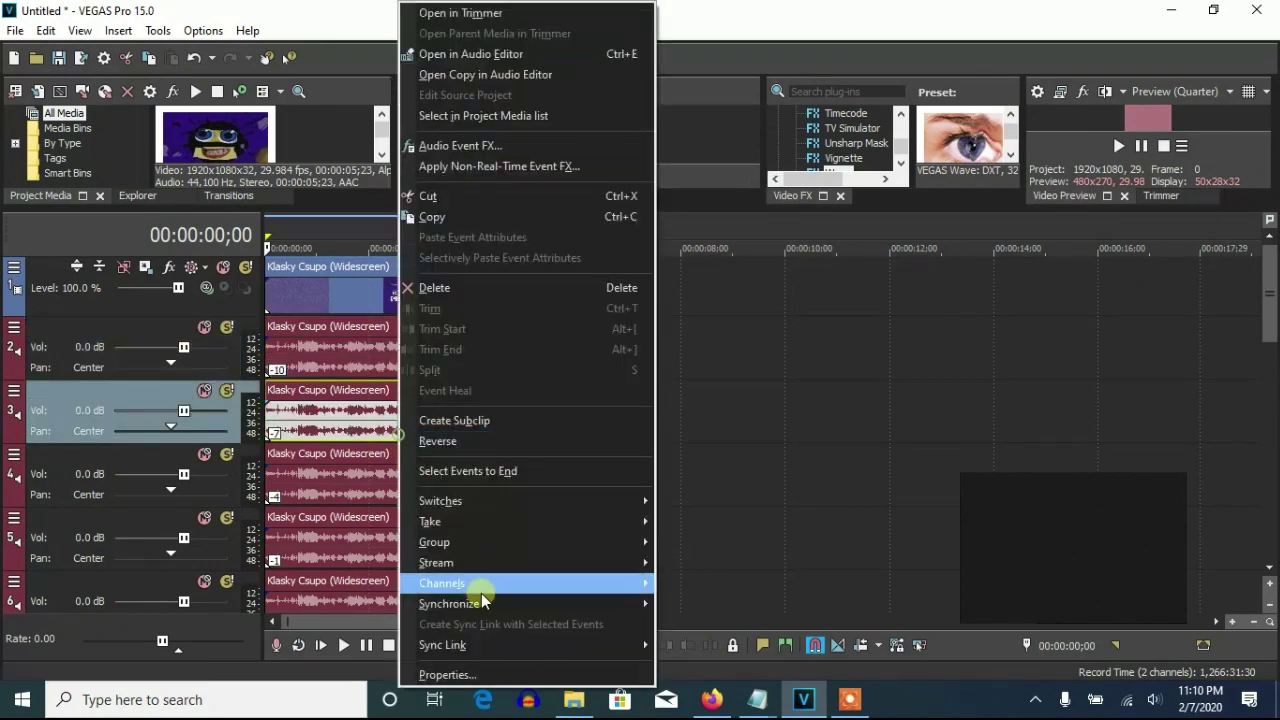
pyautogui.click(448, 674)
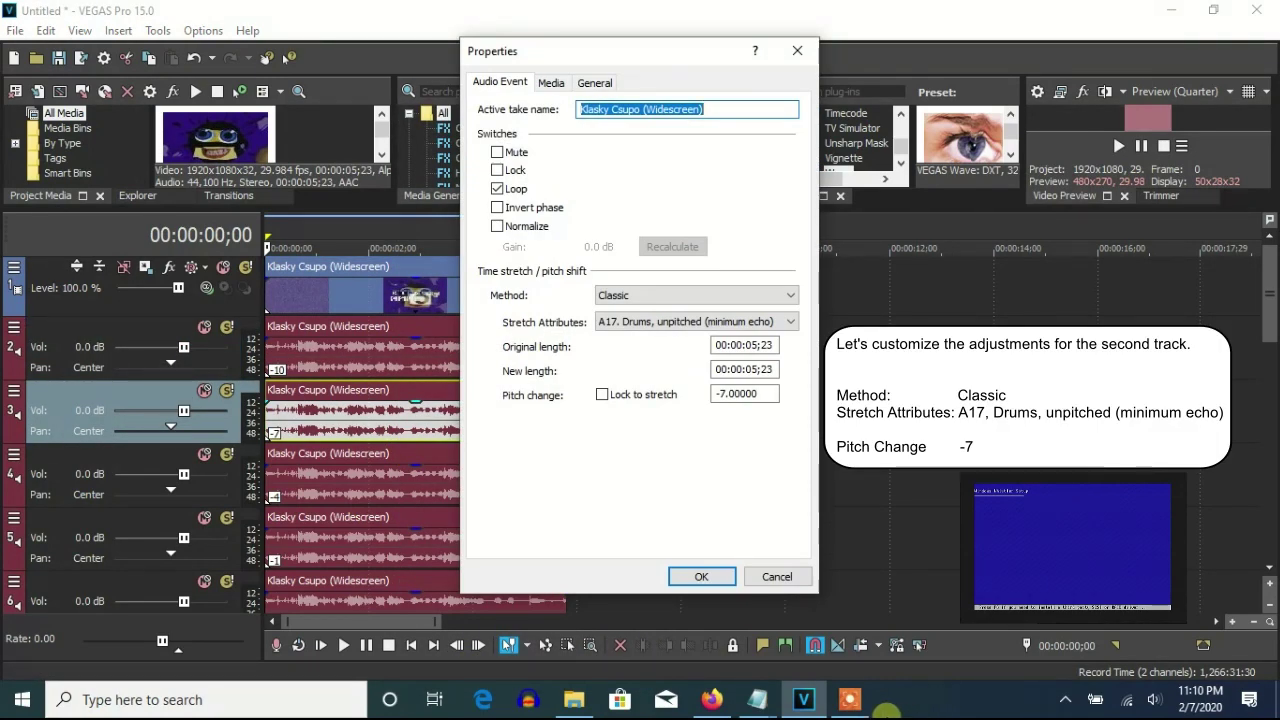
pyautogui.click(690, 576)
pyautogui.rightClick(380, 478)
pyautogui.click(465, 672)
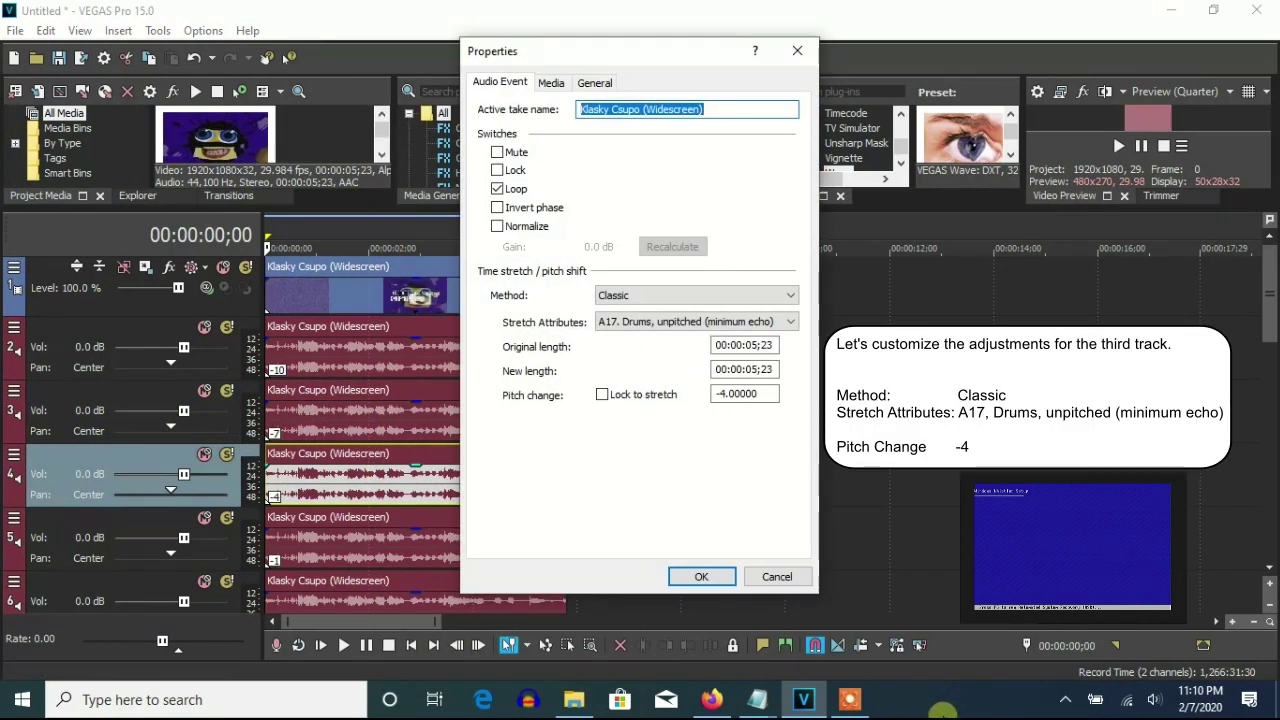
pyautogui.click(700, 576)
# - Check the time stretch and pitch shift properties of the audio events on tracks 5 and 6
pyautogui.rightClick(459, 540)
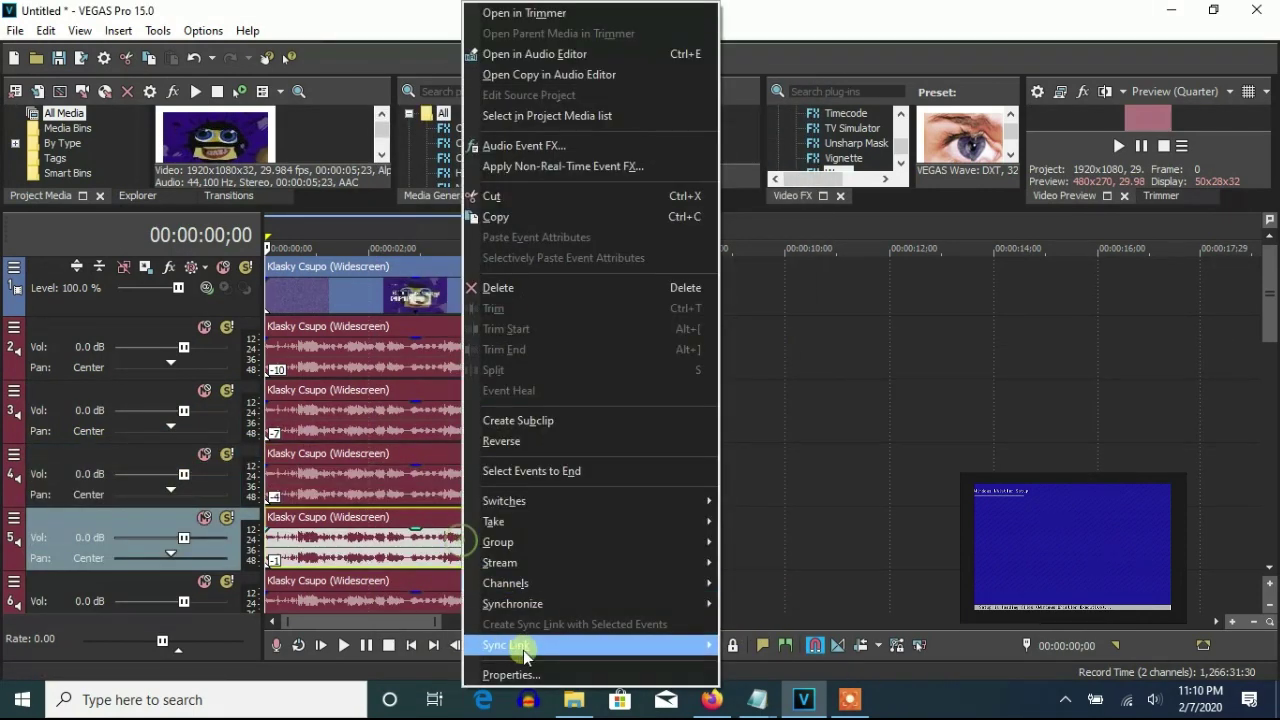
pyautogui.click(511, 674)
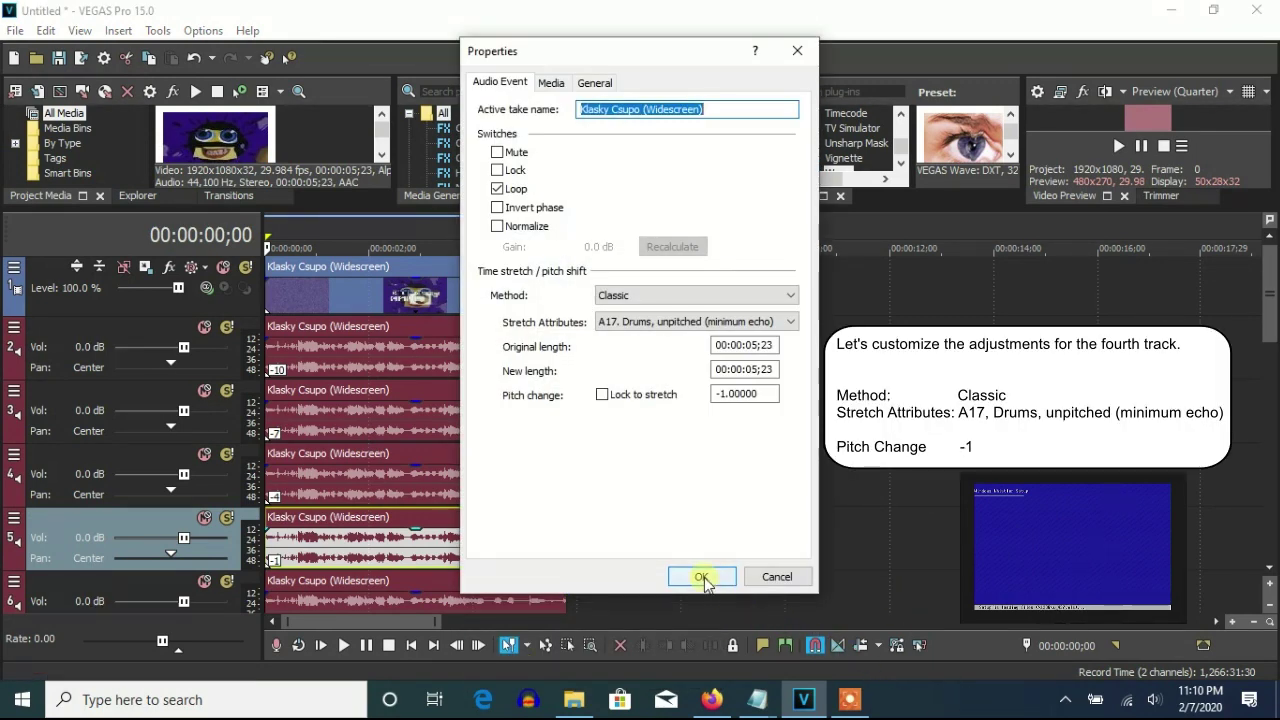
pyautogui.click(702, 578)
pyautogui.rightClick(514, 594)
pyautogui.click(560, 674)
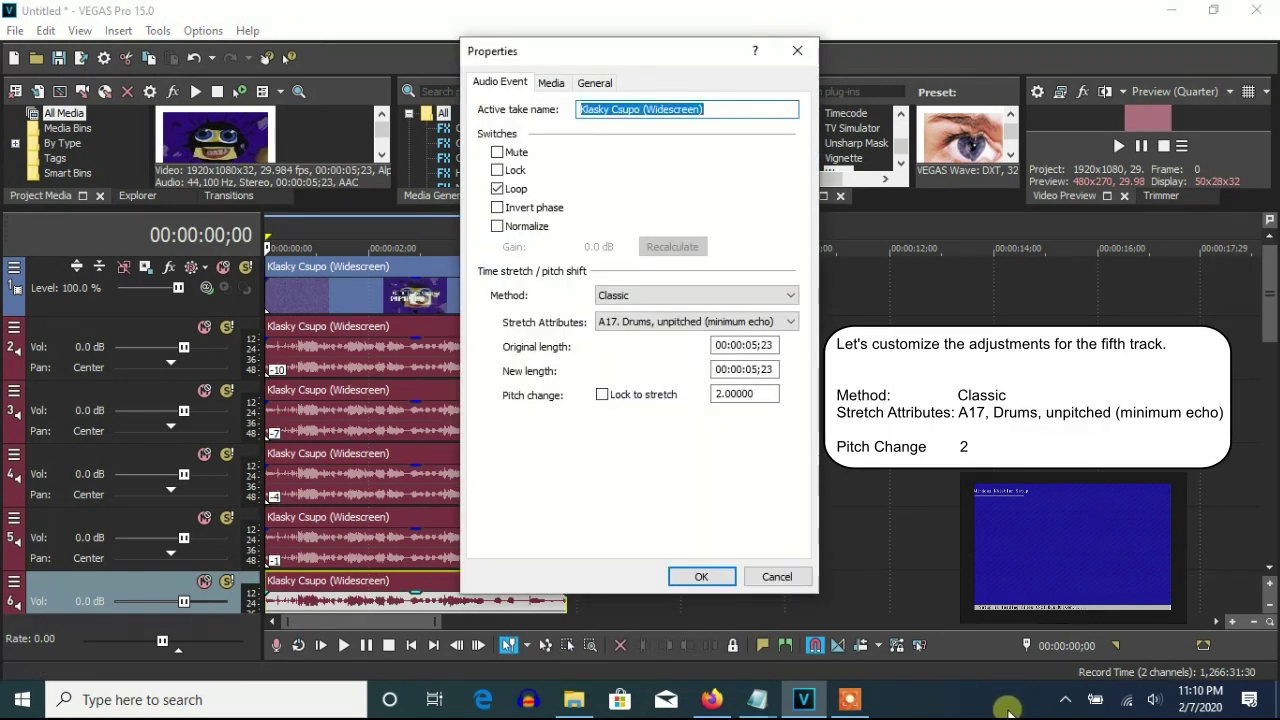
pyautogui.click(714, 580)
# - Check the time stretch and pitch shift properties of the audio events on tracks 7, 8 and 9
pyautogui.scroll(-4, 1272, 352)
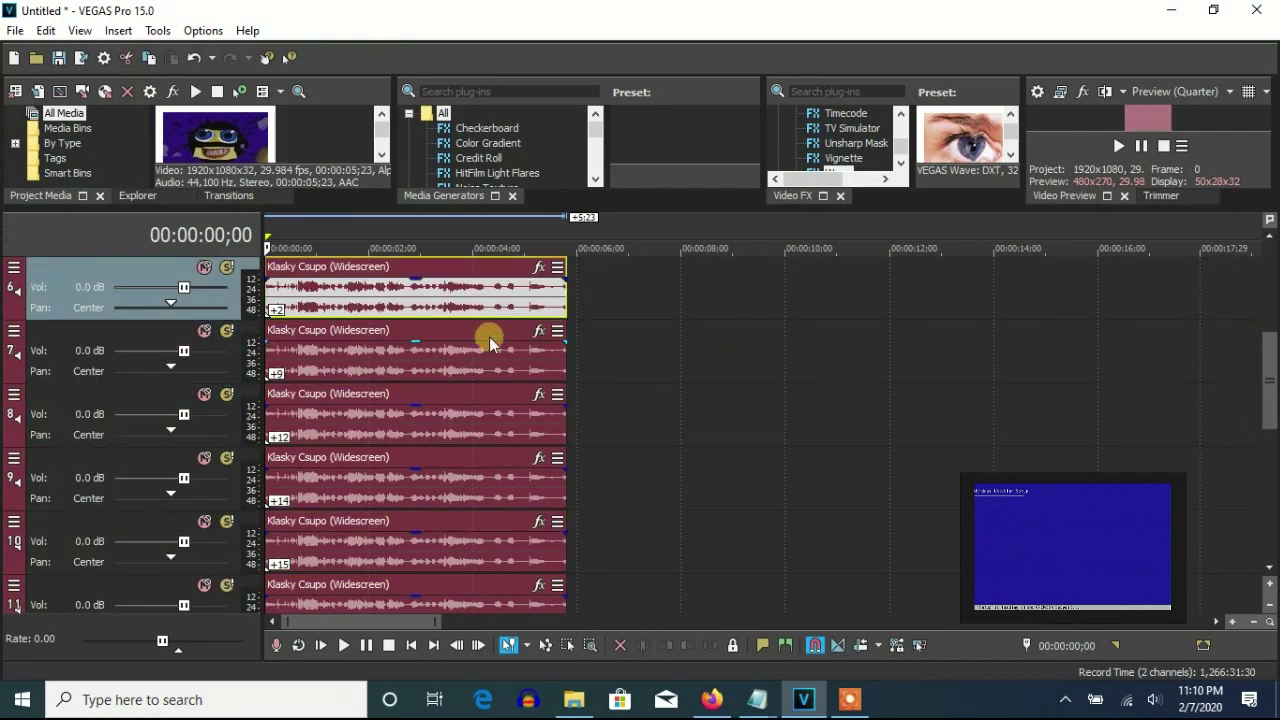
pyautogui.rightClick(490, 343)
pyautogui.click(540, 672)
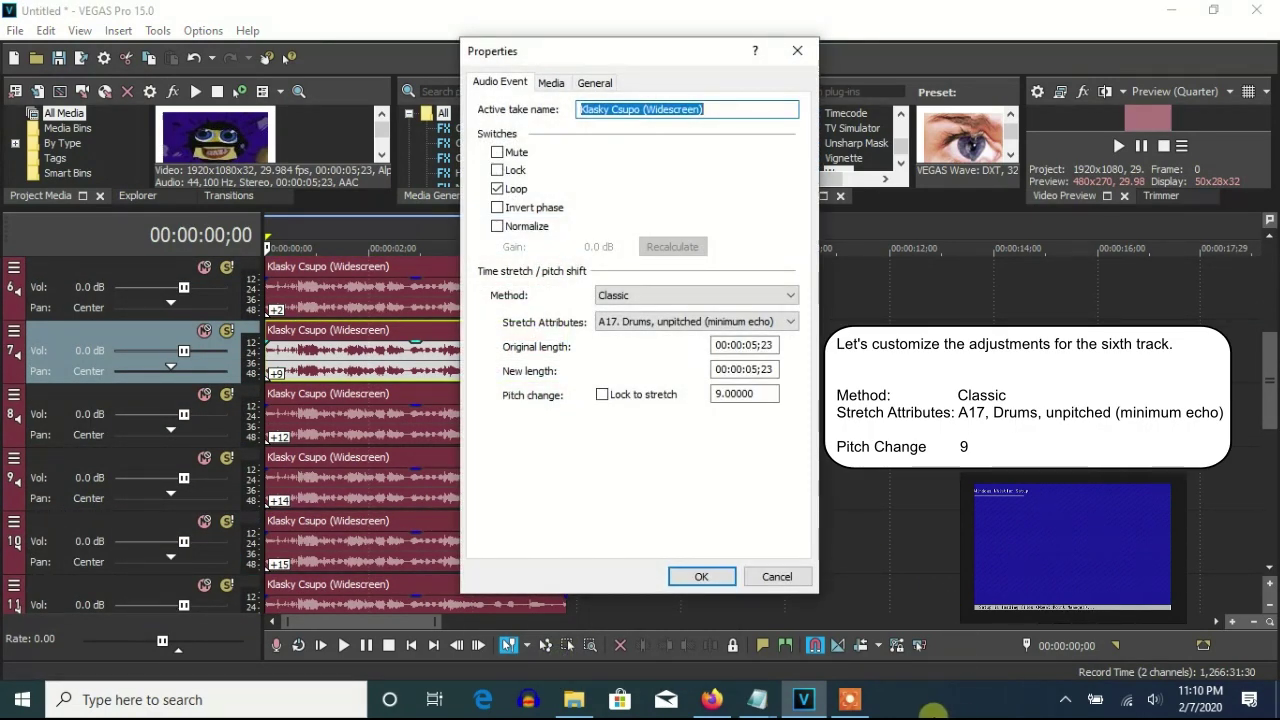
pyautogui.click(701, 576)
pyautogui.rightClick(426, 432)
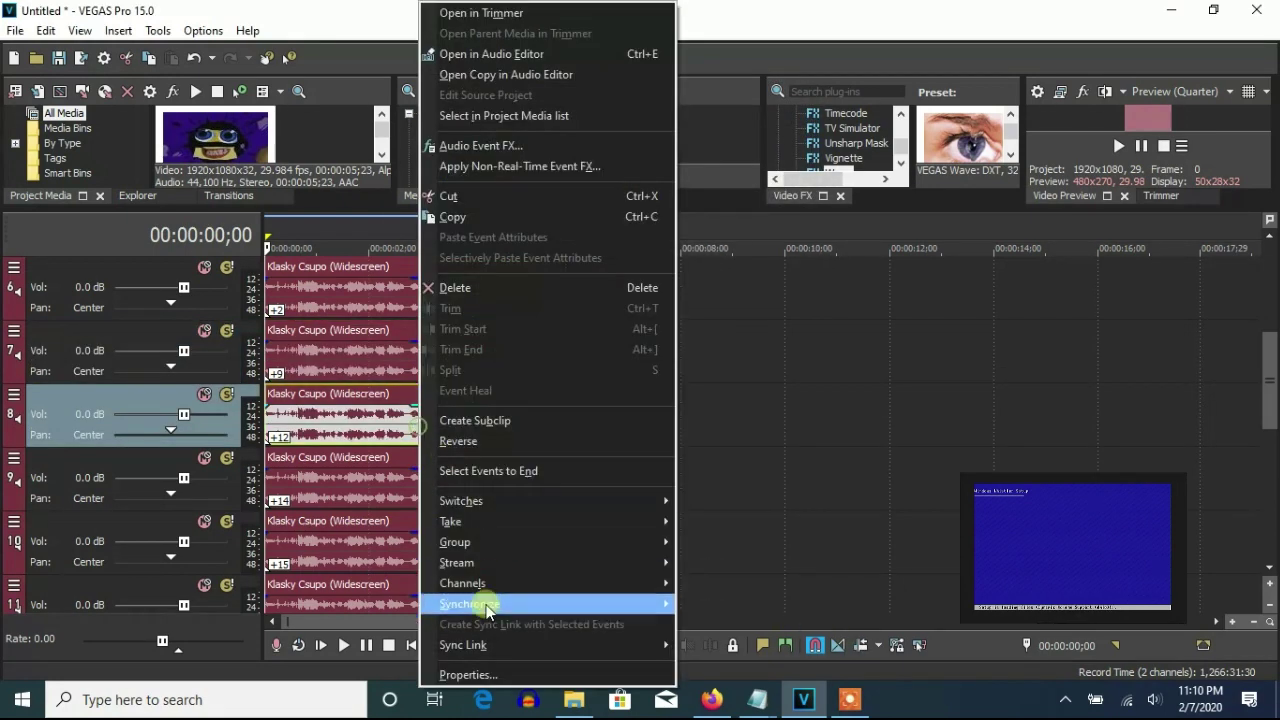
pyautogui.click(482, 672)
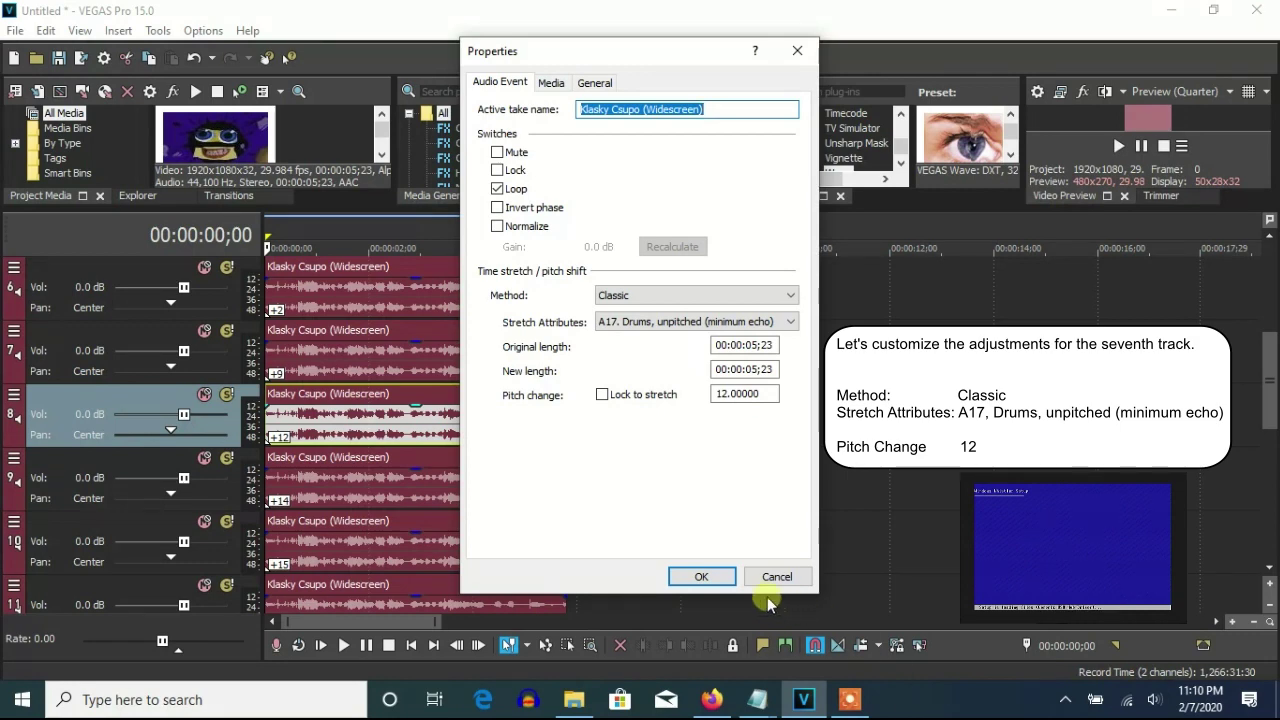
pyautogui.click(701, 577)
pyautogui.rightClick(434, 495)
pyautogui.click(505, 647)
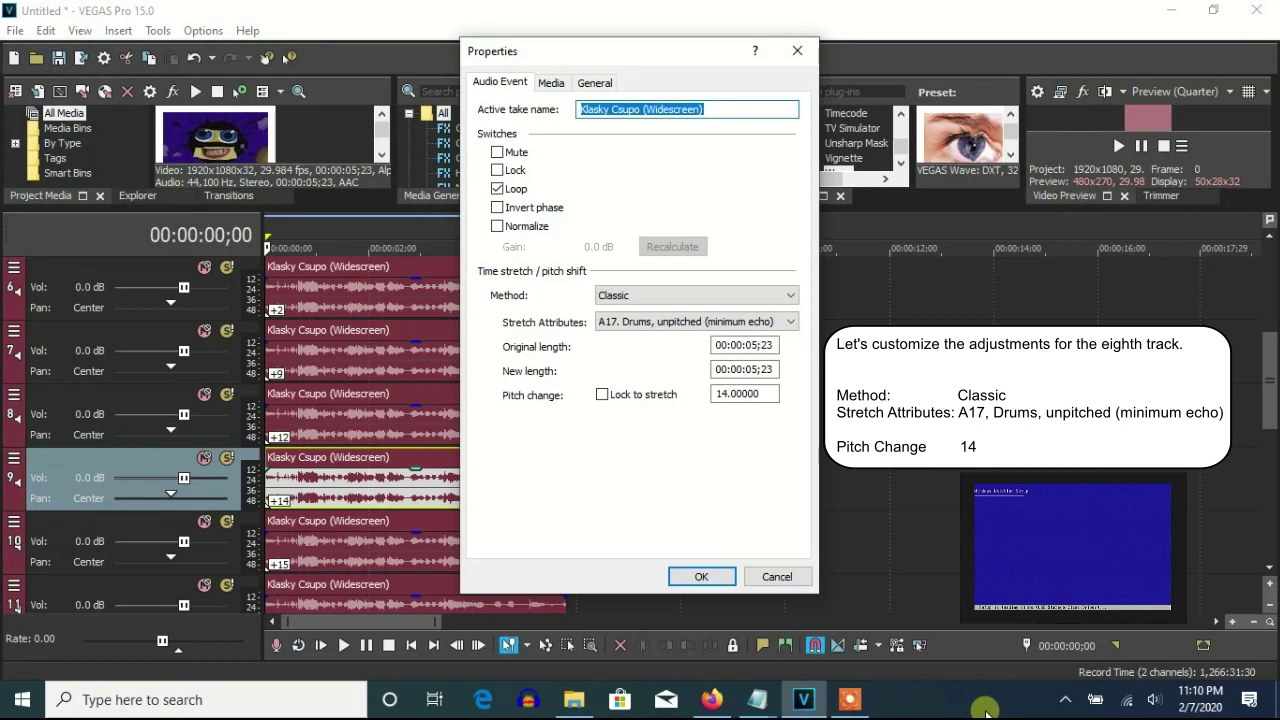
pyautogui.click(701, 577)
# - Check the time stretch and pitch shift properties of the audio events on tracks 10 and 11
pyautogui.rightClick(471, 543)
pyautogui.click(540, 676)
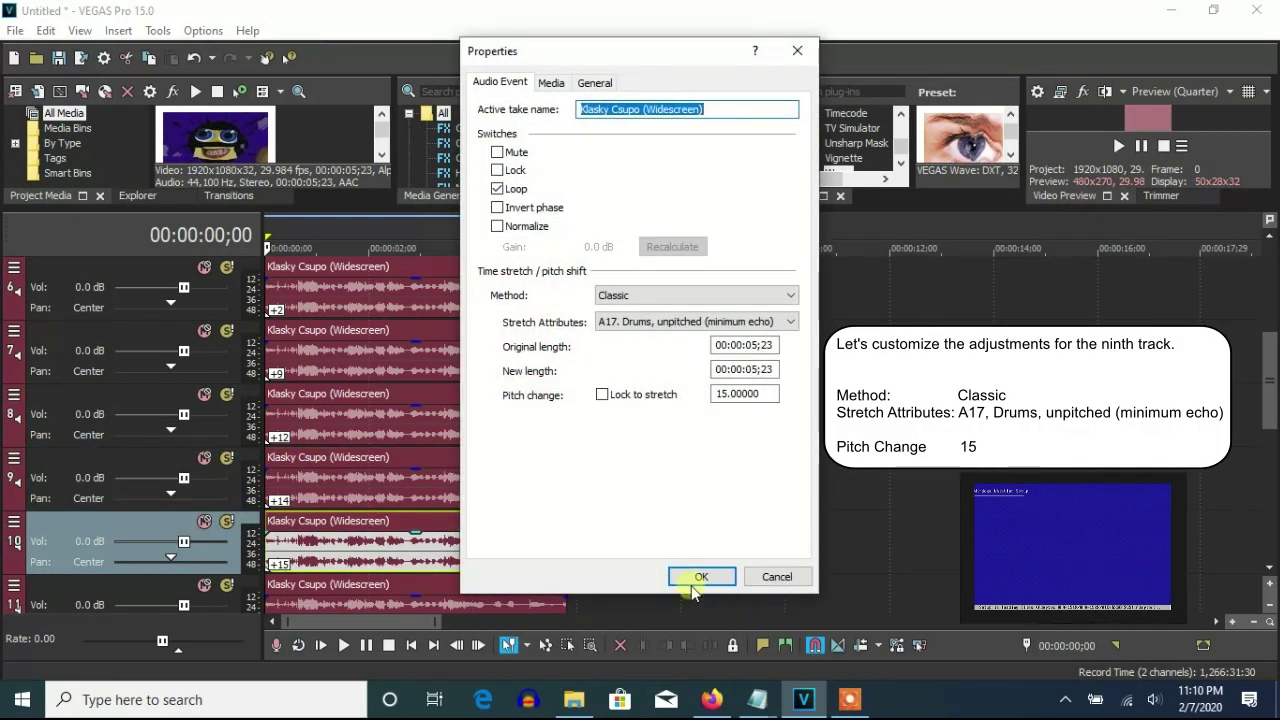
pyautogui.click(697, 578)
pyautogui.rightClick(525, 600)
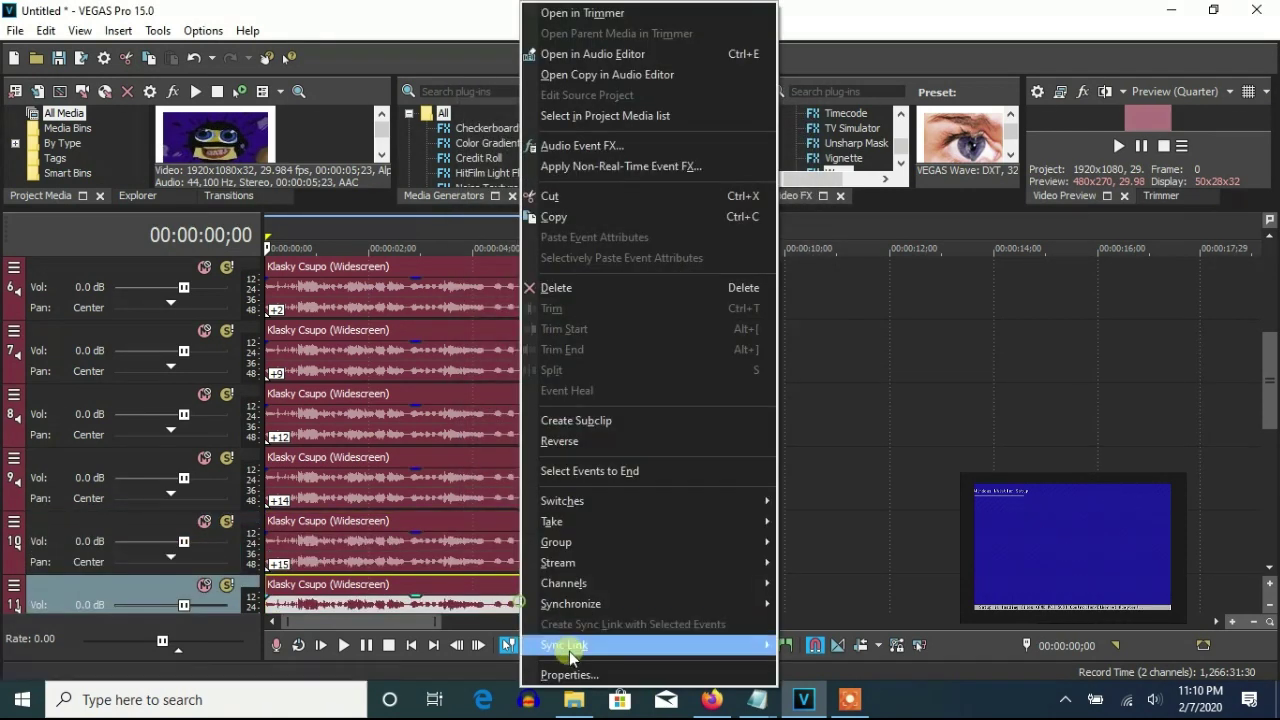
pyautogui.click(571, 646)
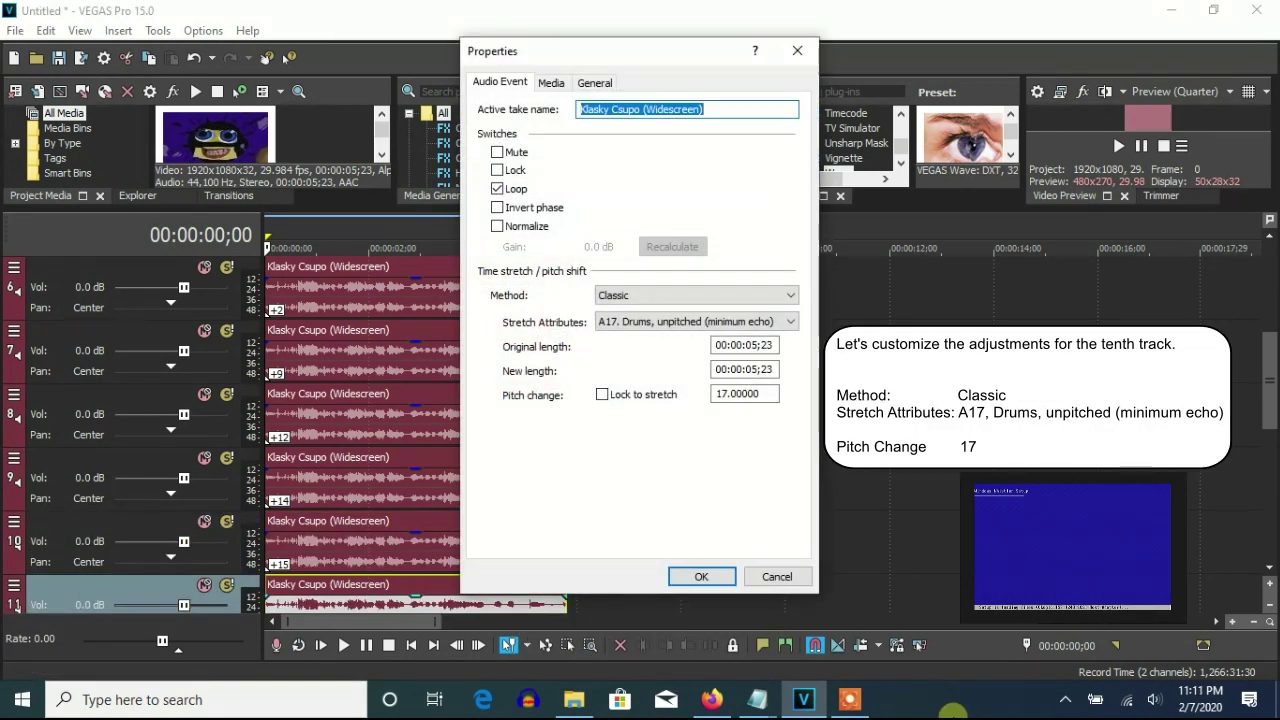
pyautogui.click(716, 578)
# - Check the time stretch and pitch shift properties of the audio events on tracks 12, 13 and 14
pyautogui.scroll(-4, 1268, 366)
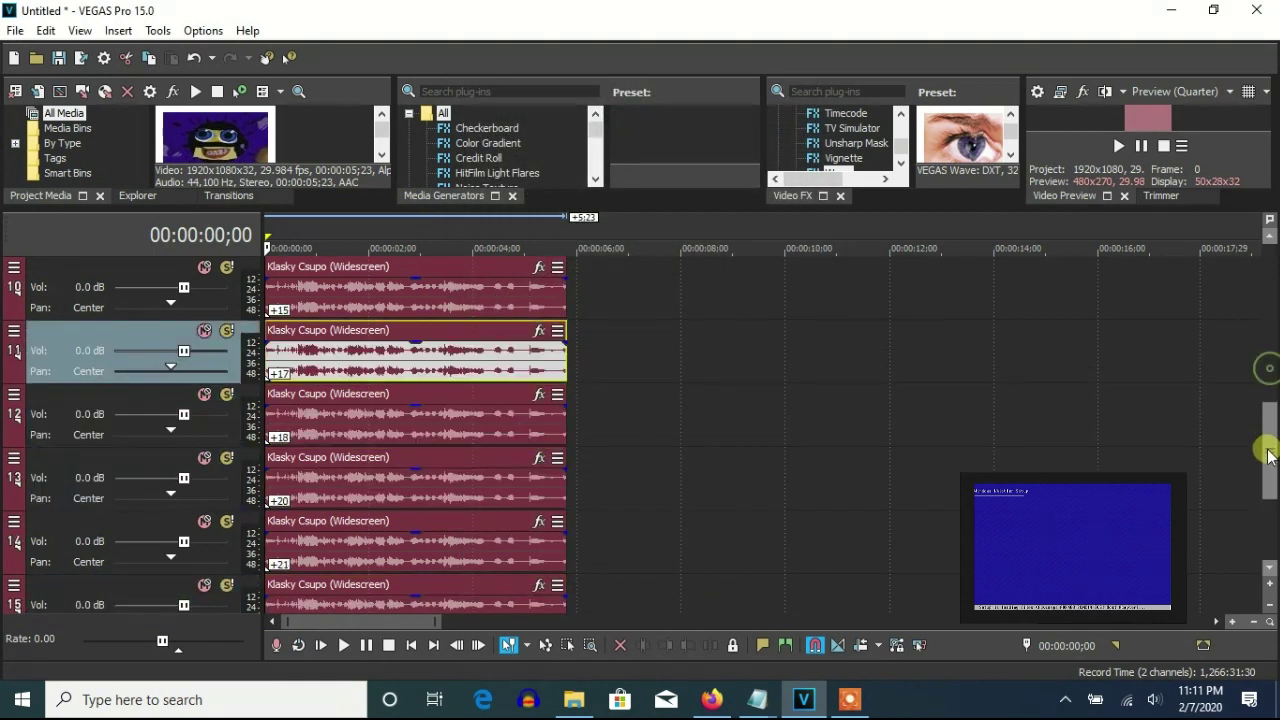
pyautogui.rightClick(449, 405)
pyautogui.click(505, 675)
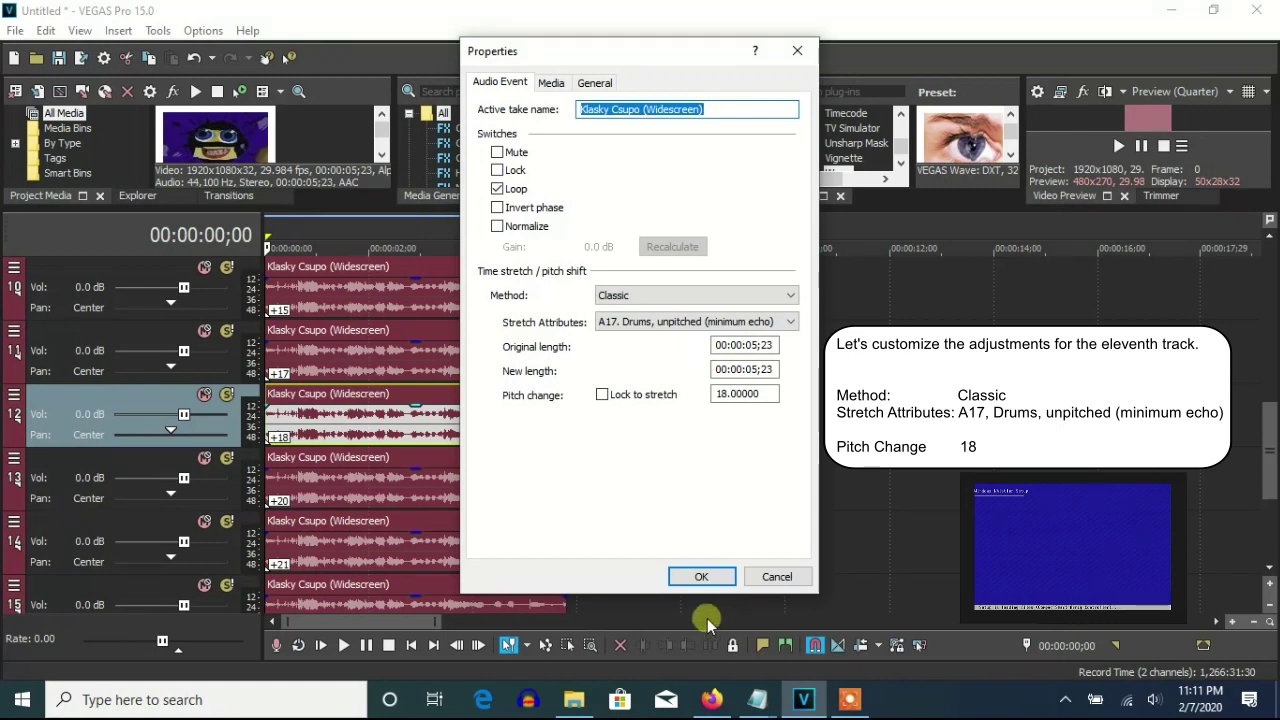
pyautogui.click(700, 577)
pyautogui.rightClick(438, 507)
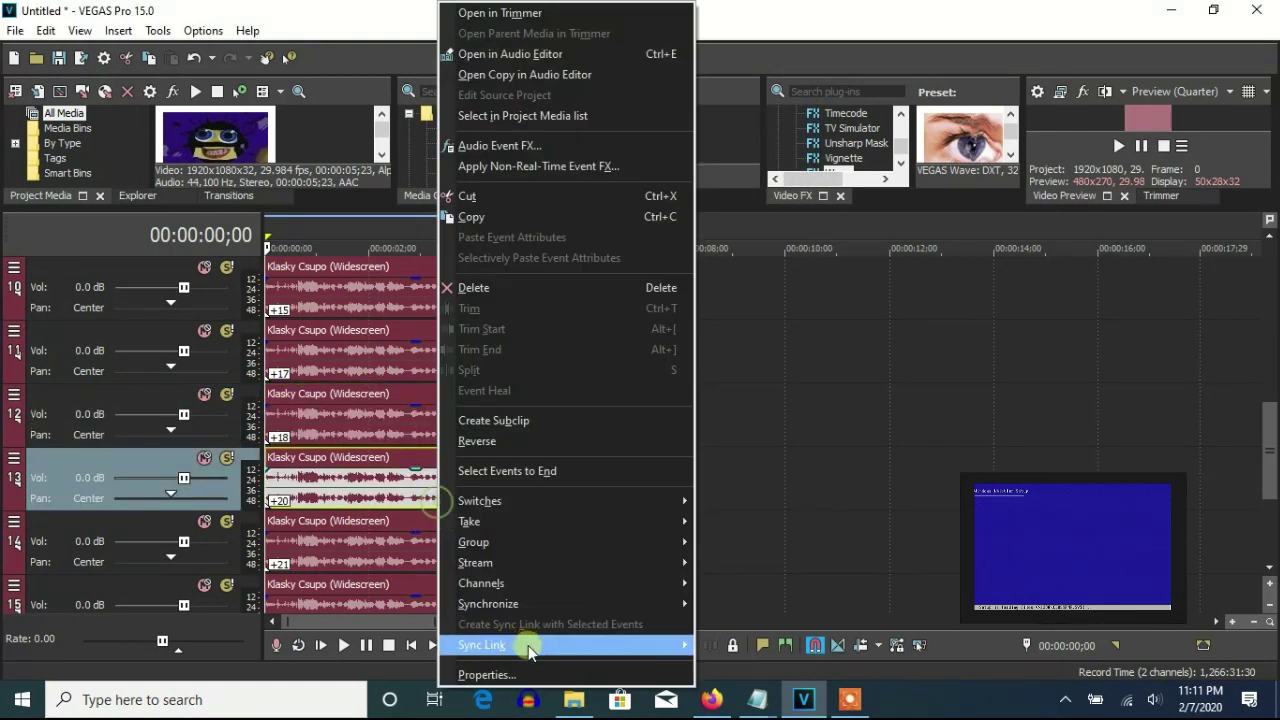
pyautogui.click(530, 676)
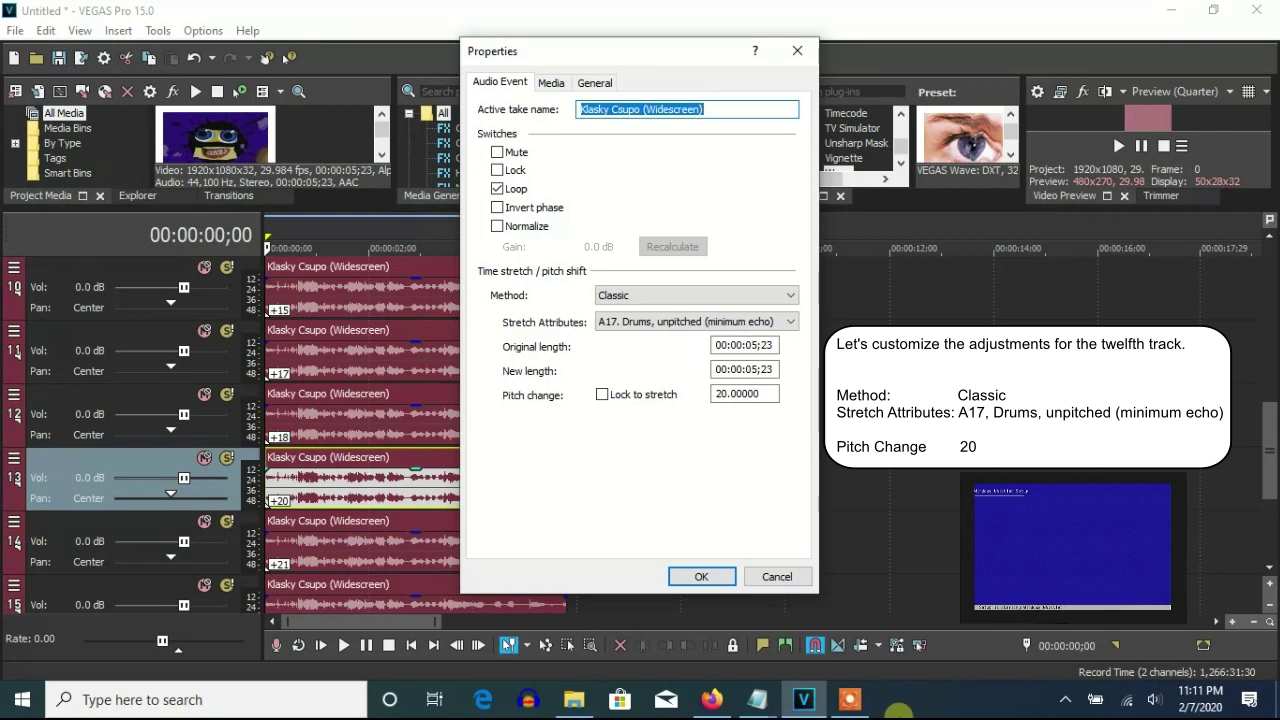
pyautogui.click(700, 577)
pyautogui.rightClick(500, 551)
pyautogui.click(588, 676)
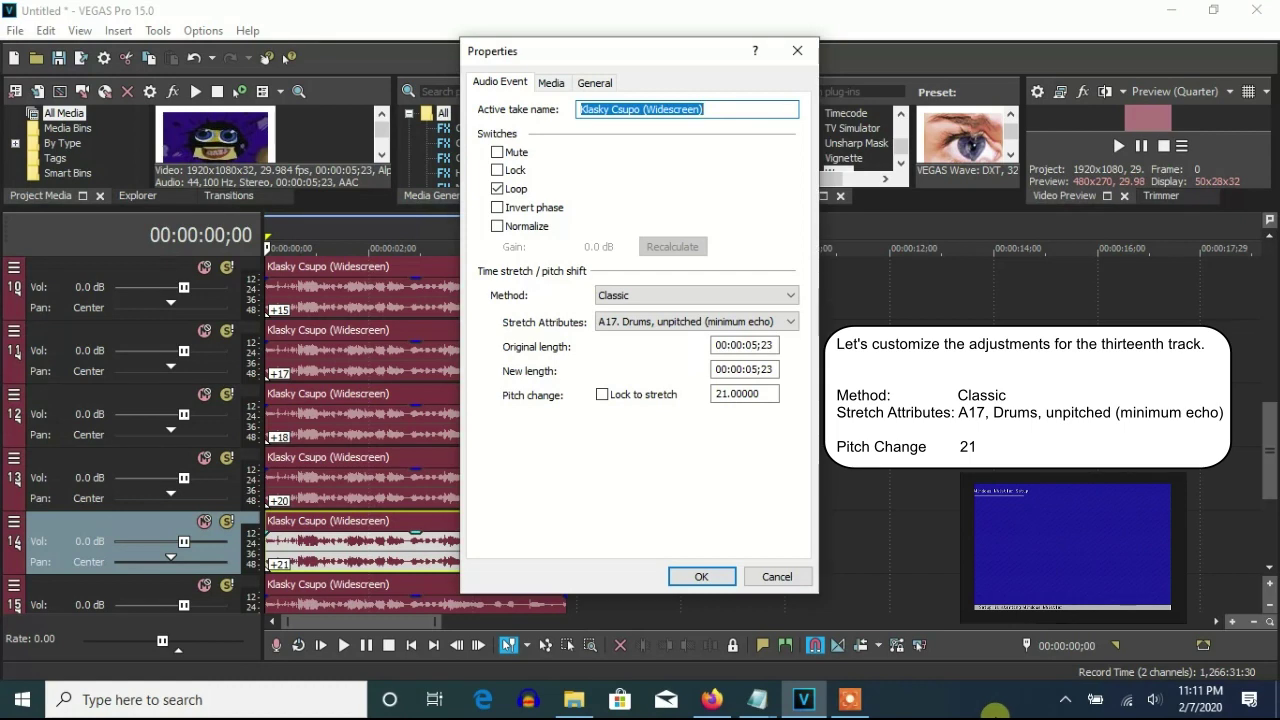
pyautogui.click(714, 577)
# - Check the pitch shift properties of the audio events on tracks 15 and 16, and the audio effects on track 16's event
pyautogui.moveTo(1266, 470); pyautogui.dragTo(1260, 523)
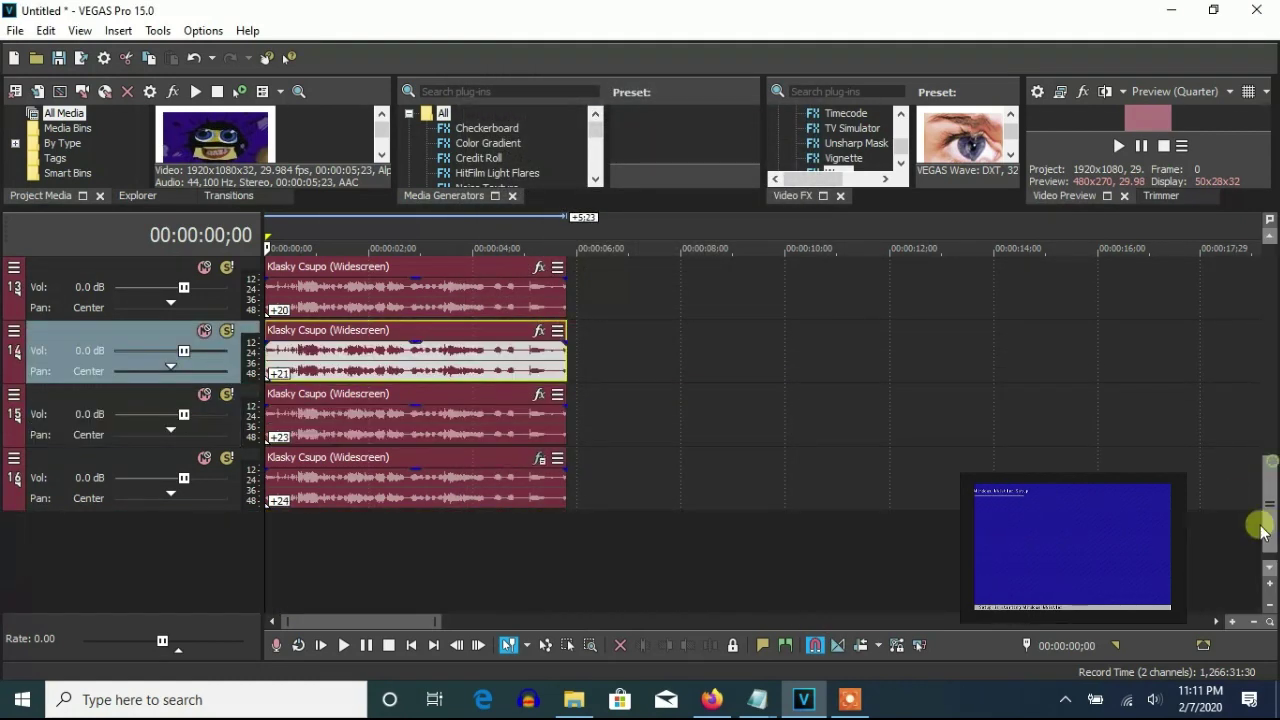
pyautogui.rightClick(517, 423)
pyautogui.click(598, 671)
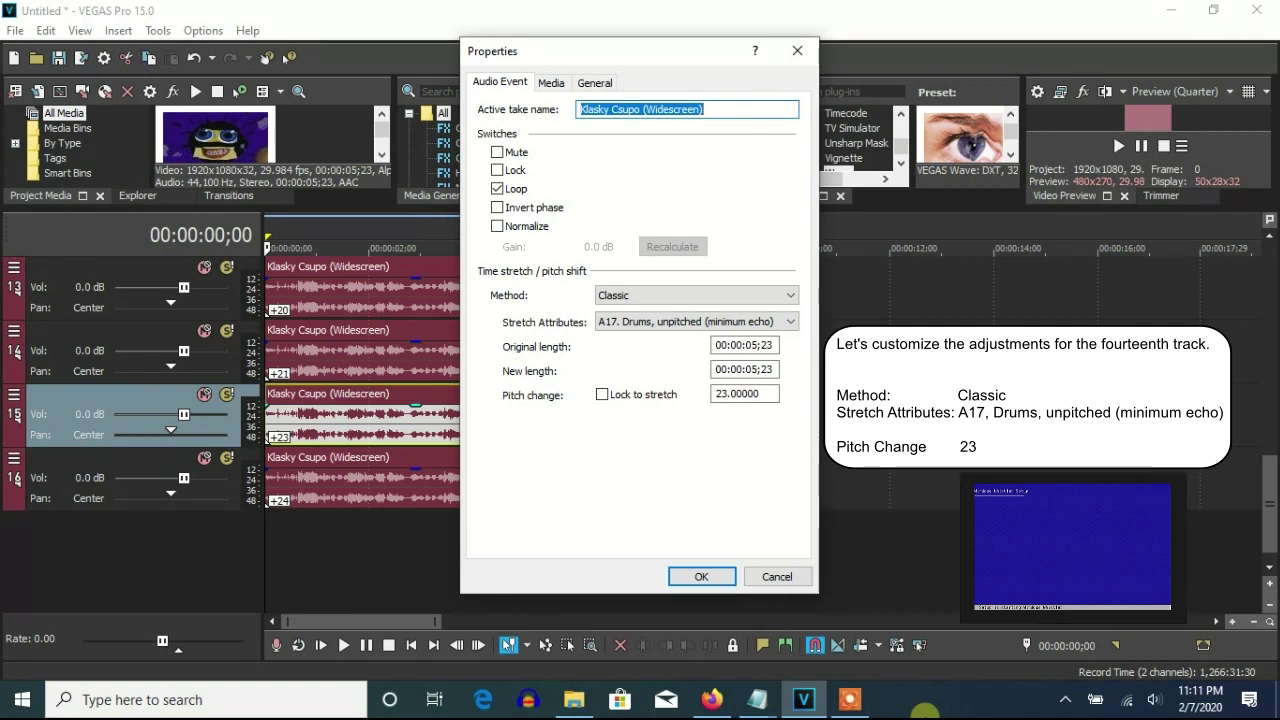
pyautogui.click(702, 576)
pyautogui.rightClick(512, 486)
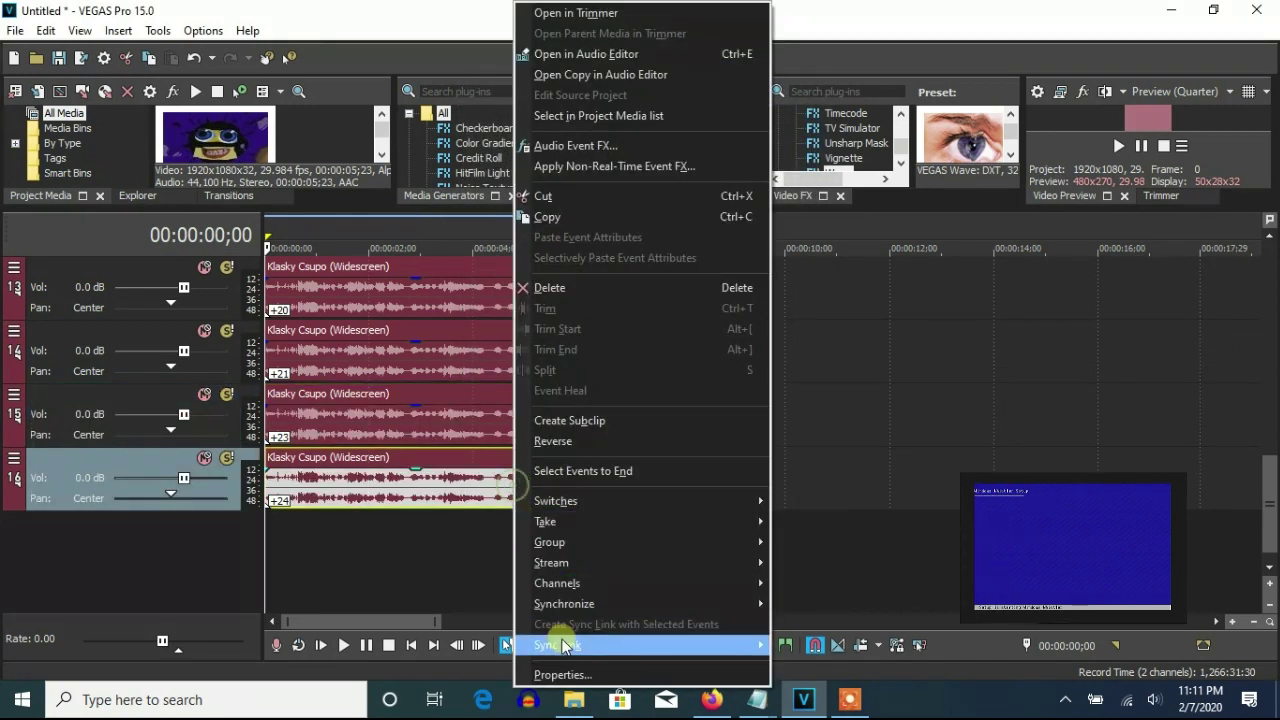
pyautogui.click(562, 674)
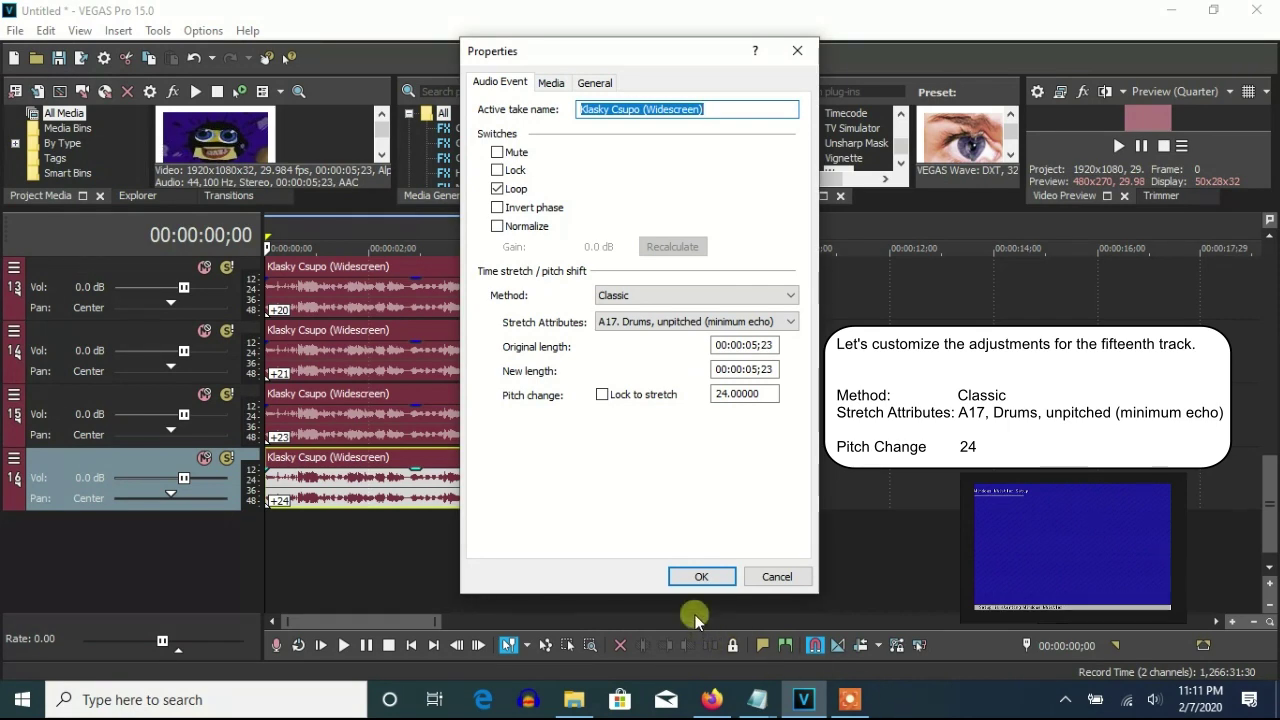
pyautogui.click(701, 576)
pyautogui.click(539, 459)
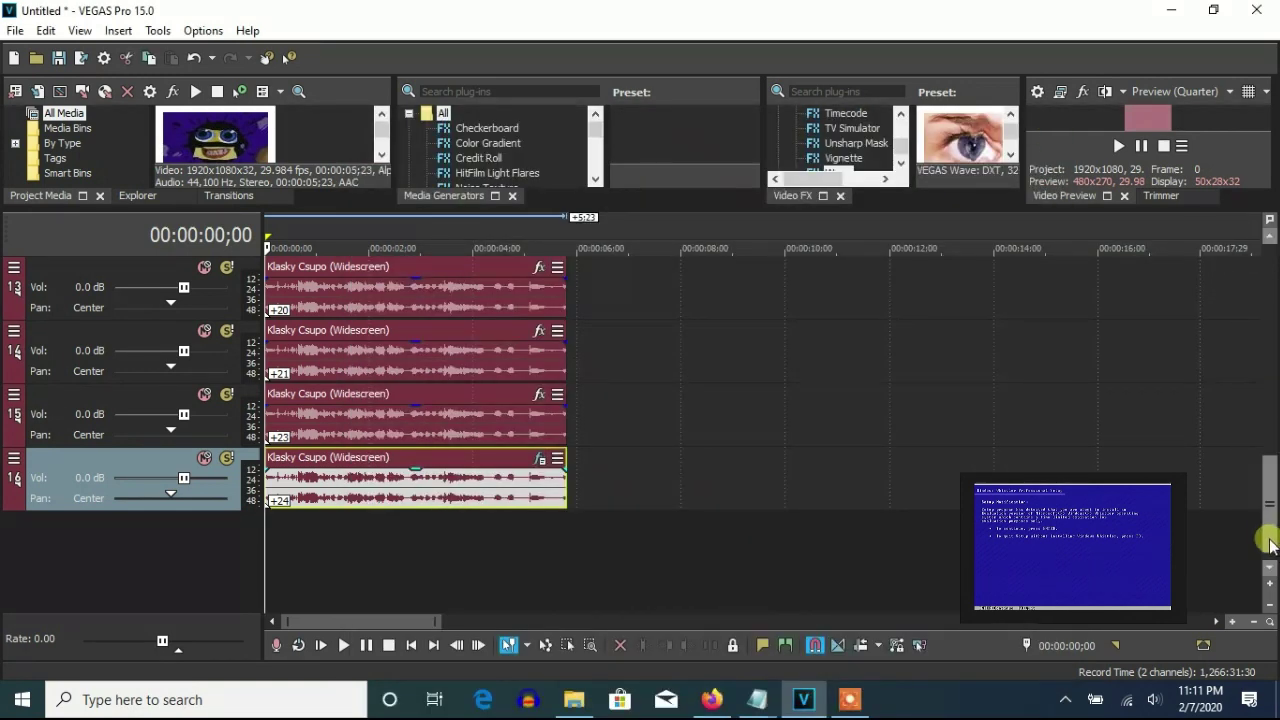
# - Open the Render As dialog for the project
pyautogui.moveTo(1268, 534); pyautogui.dragTo(1272, 295)
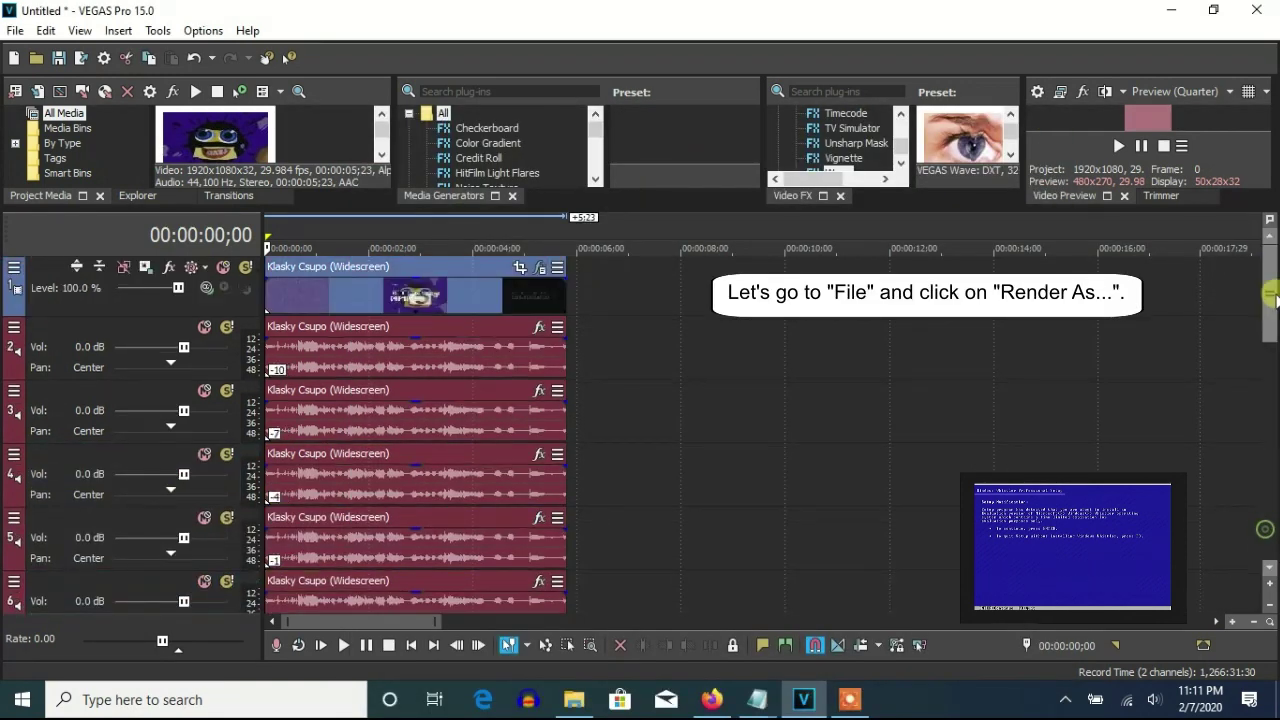
pyautogui.click(15, 30)
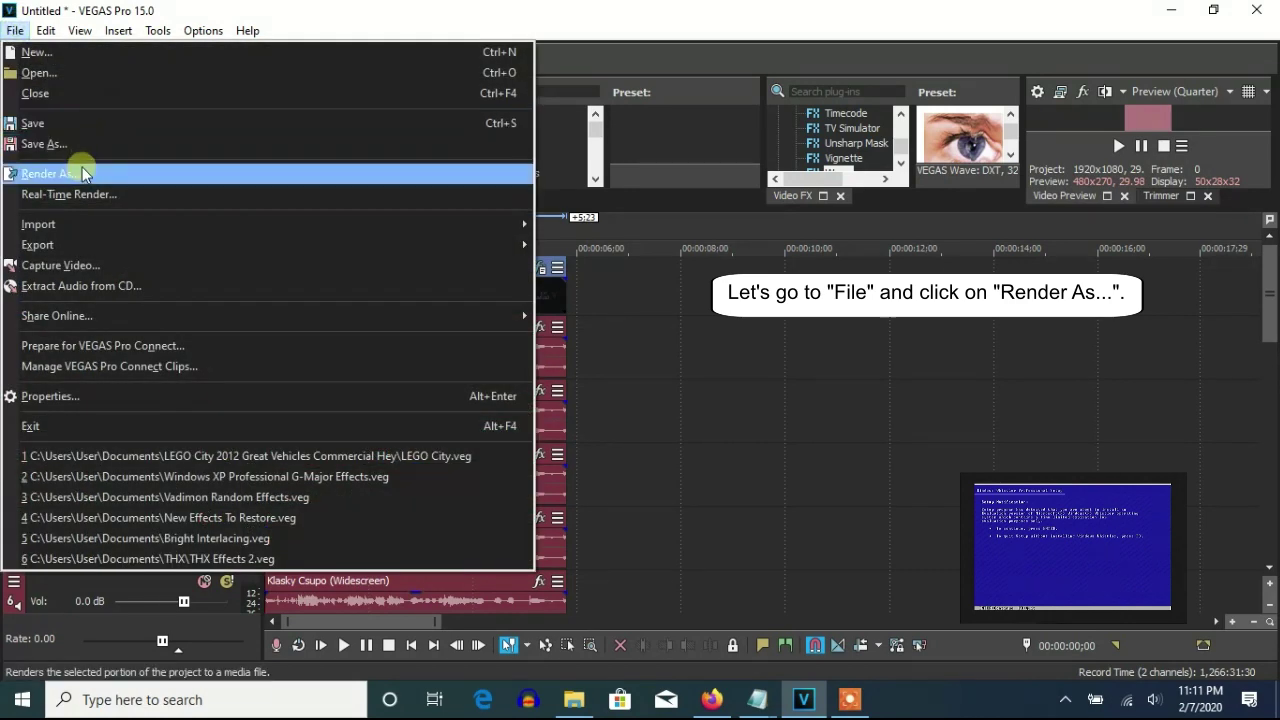
pyautogui.click(85, 174)
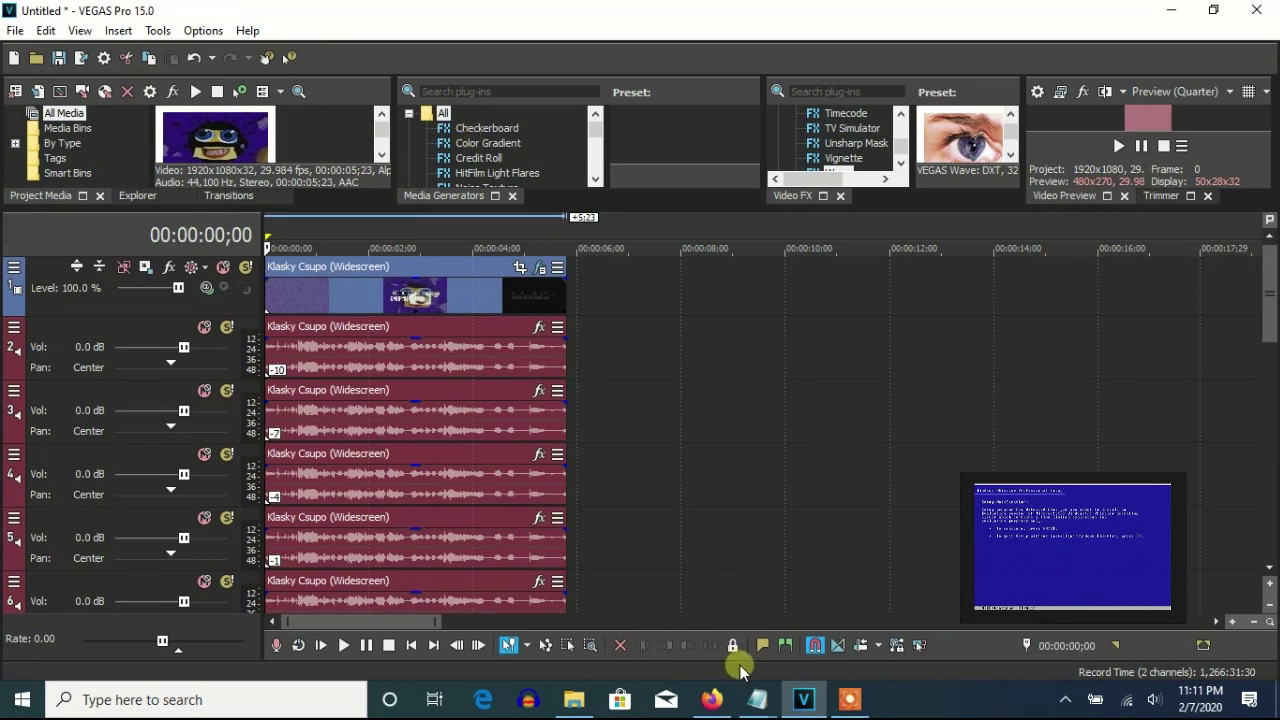
# - Render the project as G-Major 87 into the LEGO City 2012 Great Vehicles folder with the Sony AVC/MVC Internet 1280x720-30p template
pyautogui.click(793, 624)
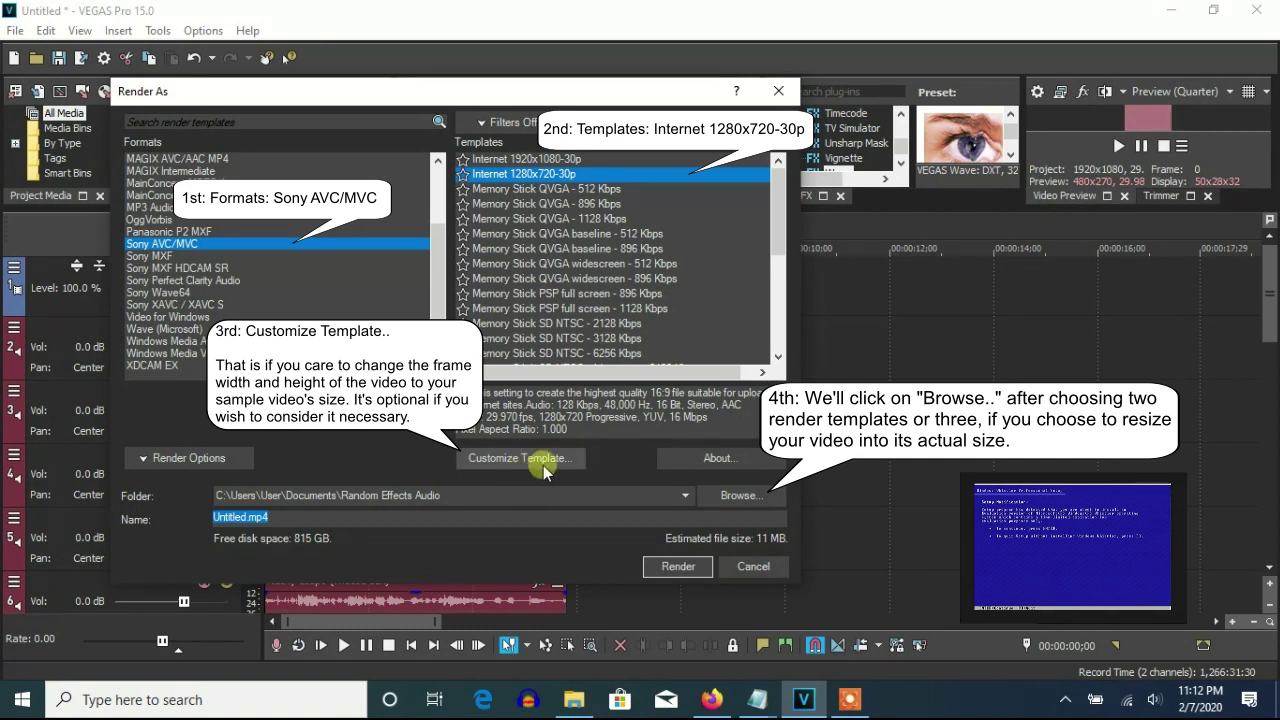
pyautogui.click(740, 500)
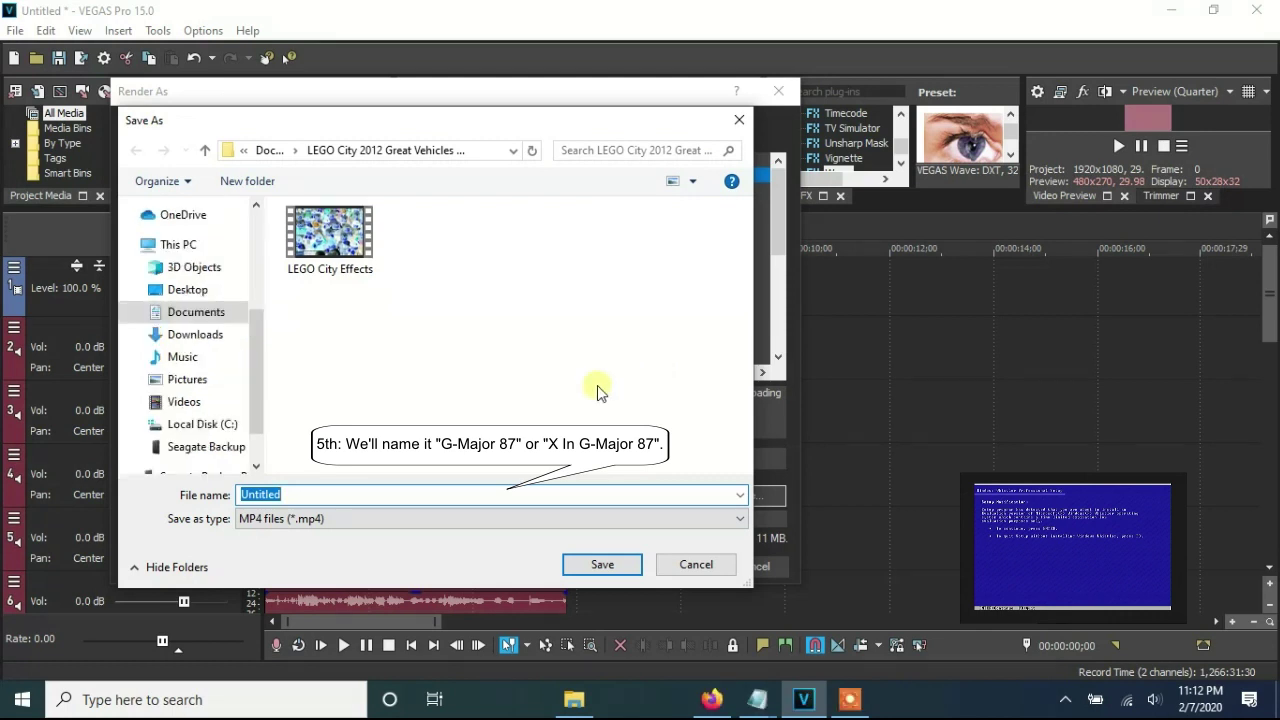
pyautogui.write('G')
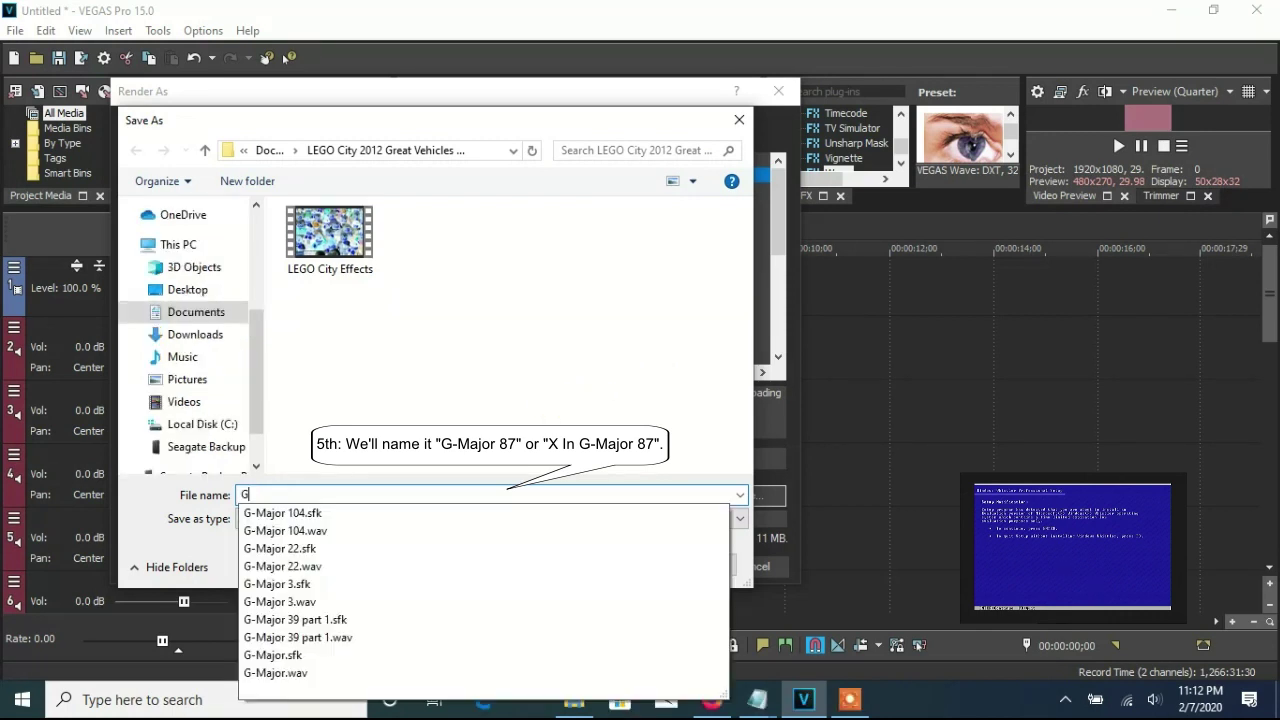
pyautogui.write('-Major 87')
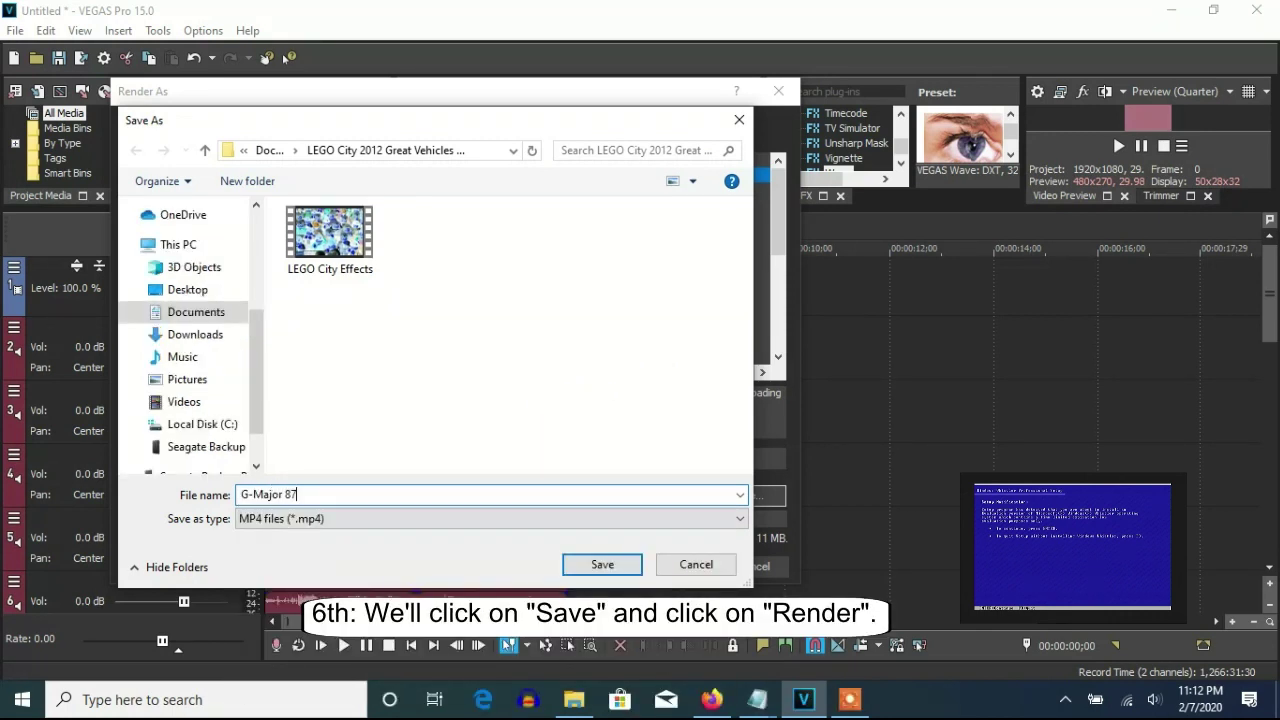
pyautogui.click(602, 564)
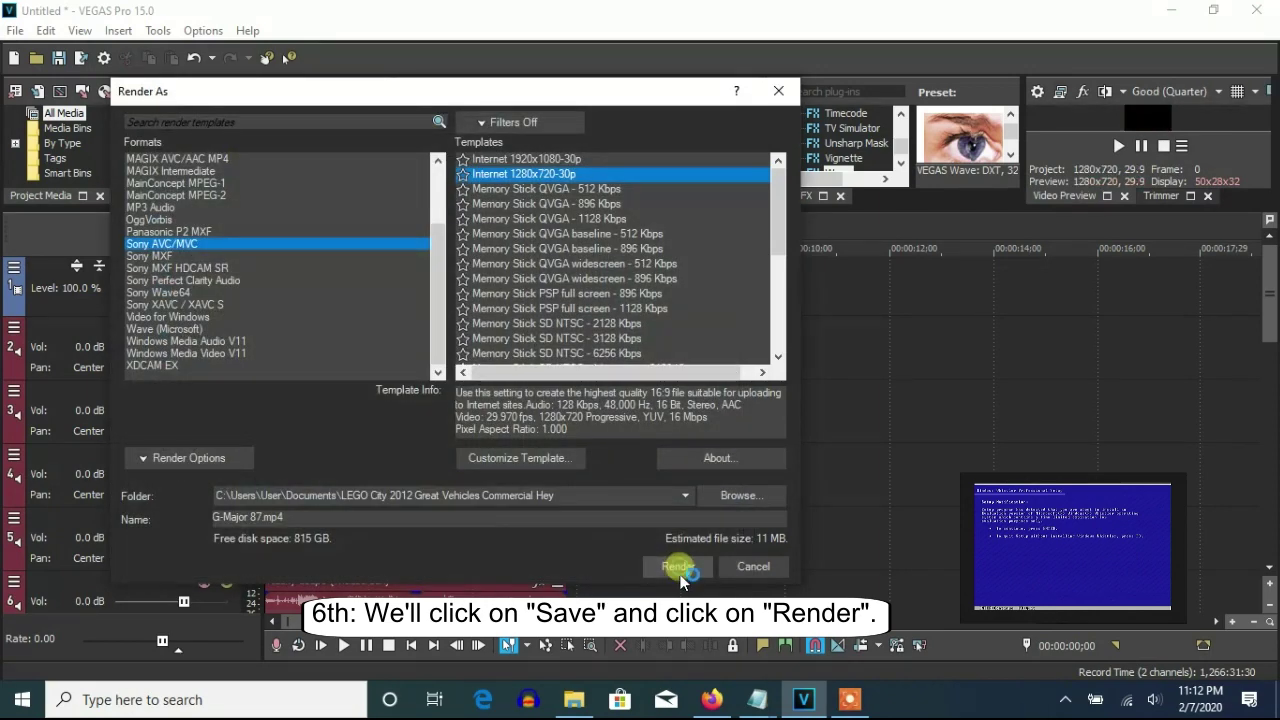
pyautogui.click(679, 566)
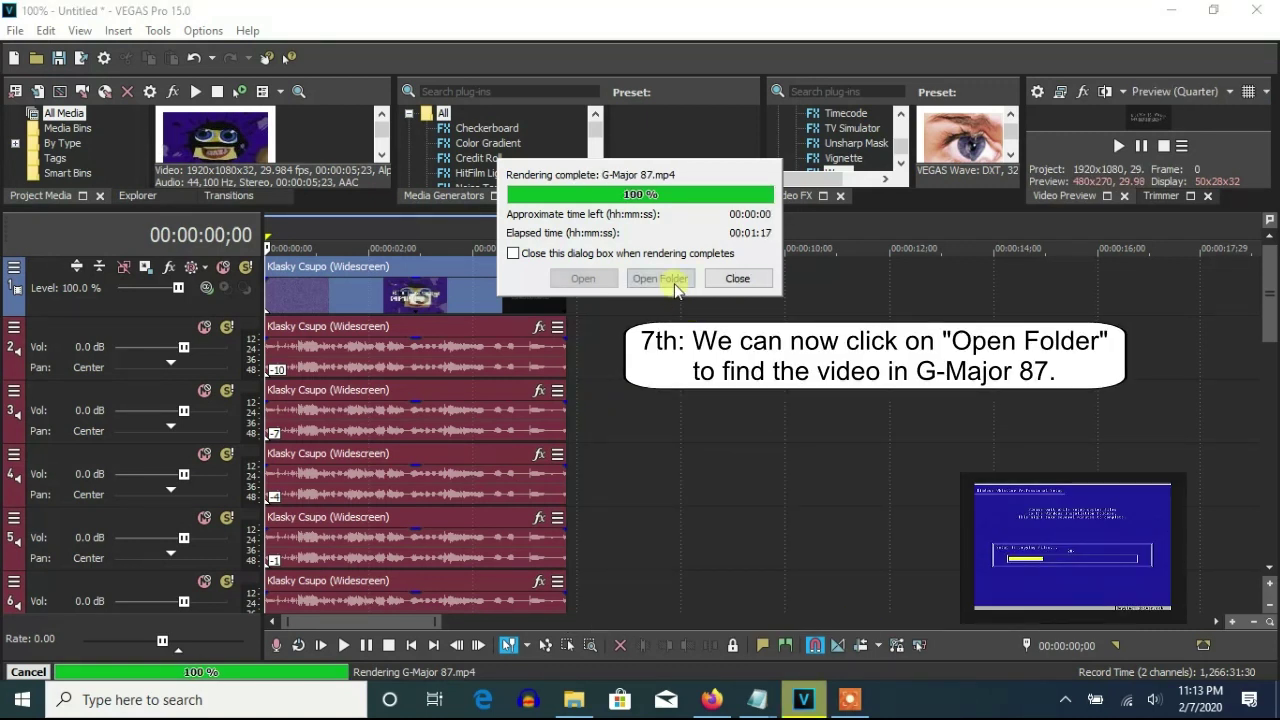
# - Open the render's folder and add the G-Major 87 video to the timeline just after the original clip
pyautogui.click(671, 285)
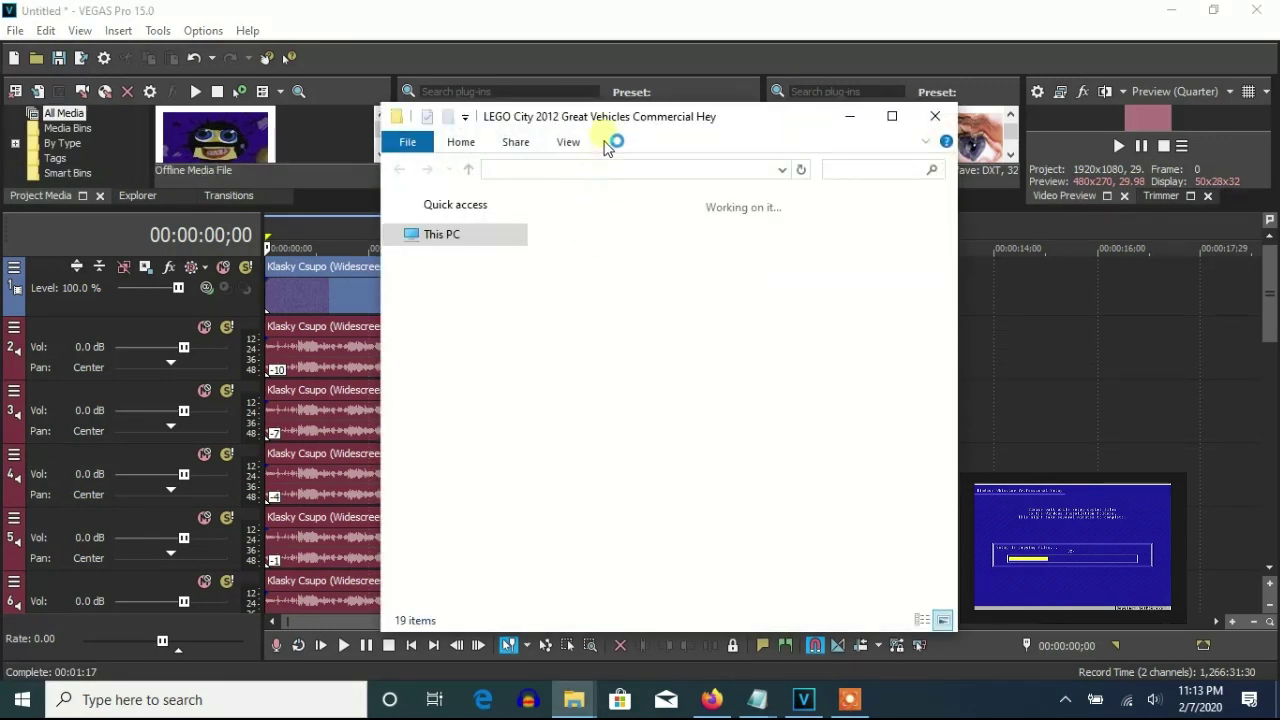
pyautogui.moveTo(563, 125); pyautogui.dragTo(771, 127)
pyautogui.moveTo(591, 248); pyautogui.dragTo(702, 250)
pyautogui.moveTo(1152, 295); pyautogui.dragTo(1156, 465)
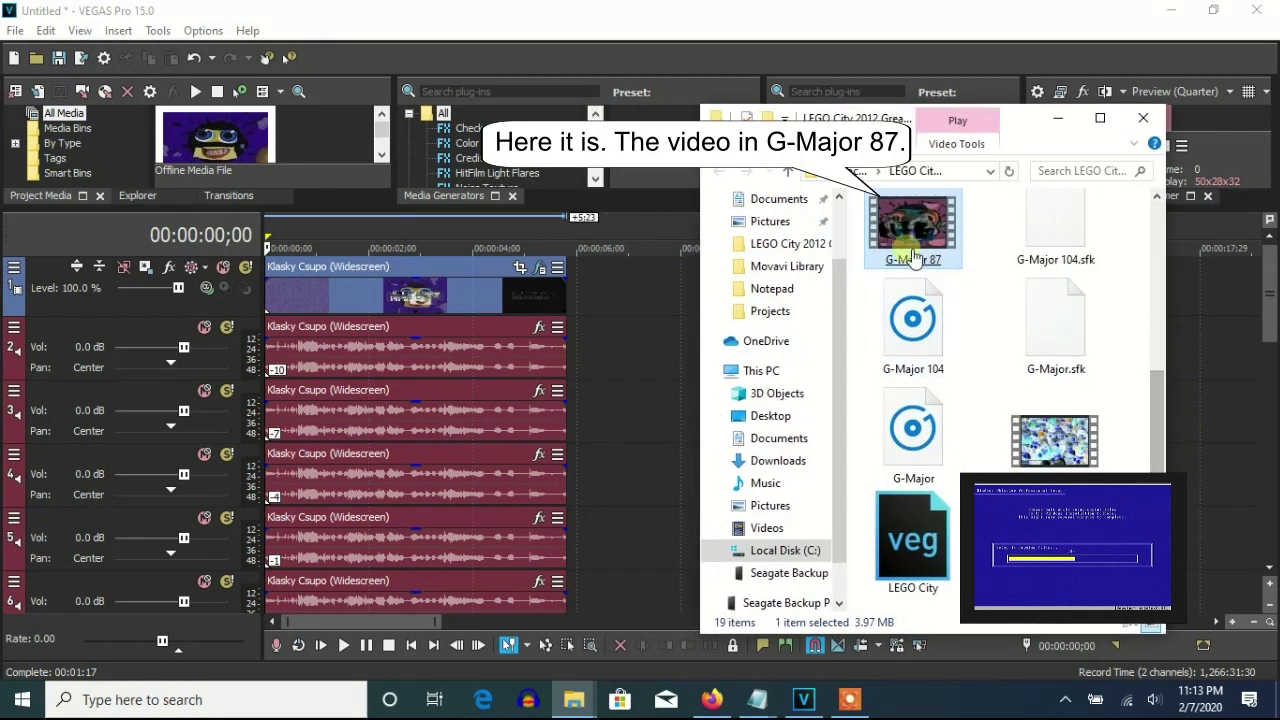
pyautogui.moveTo(900, 245); pyautogui.dragTo(590, 302)
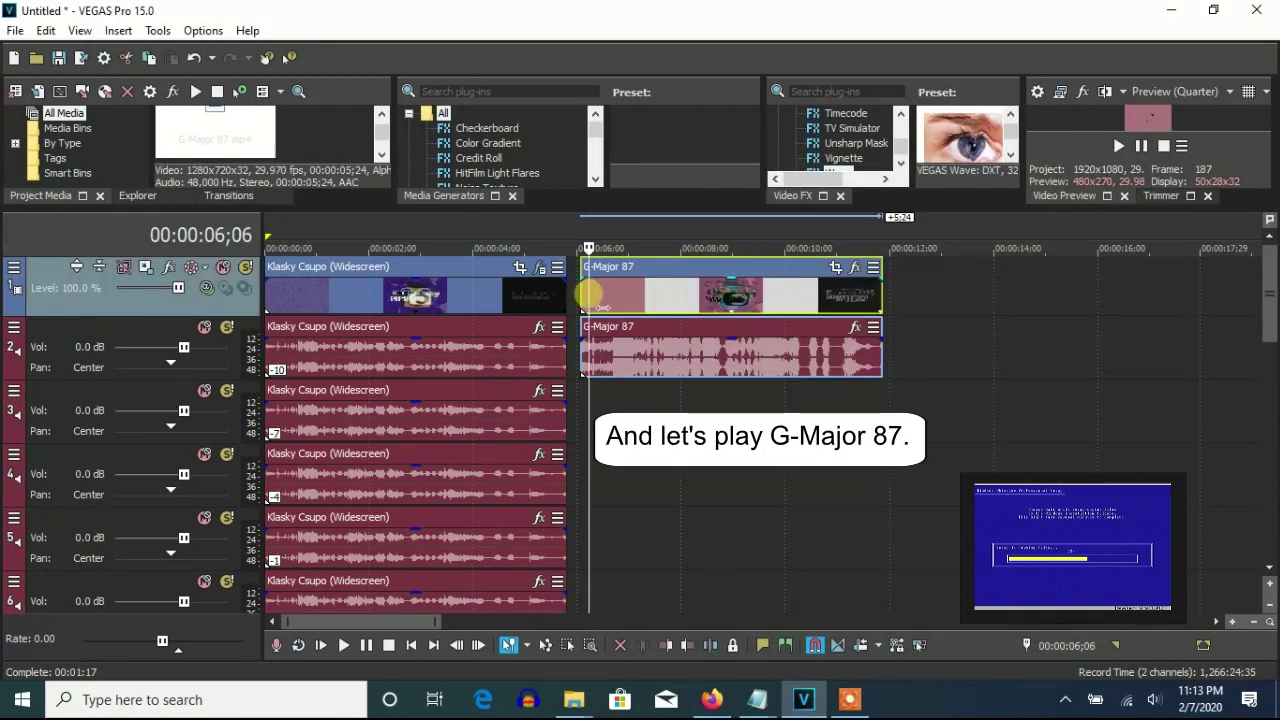
# - Enlarge the video preview and play back the original Klasky Csupo clip with its effects from the start
pyautogui.click(268, 292)
pyautogui.moveTo(415, 207); pyautogui.dragTo(415, 320)
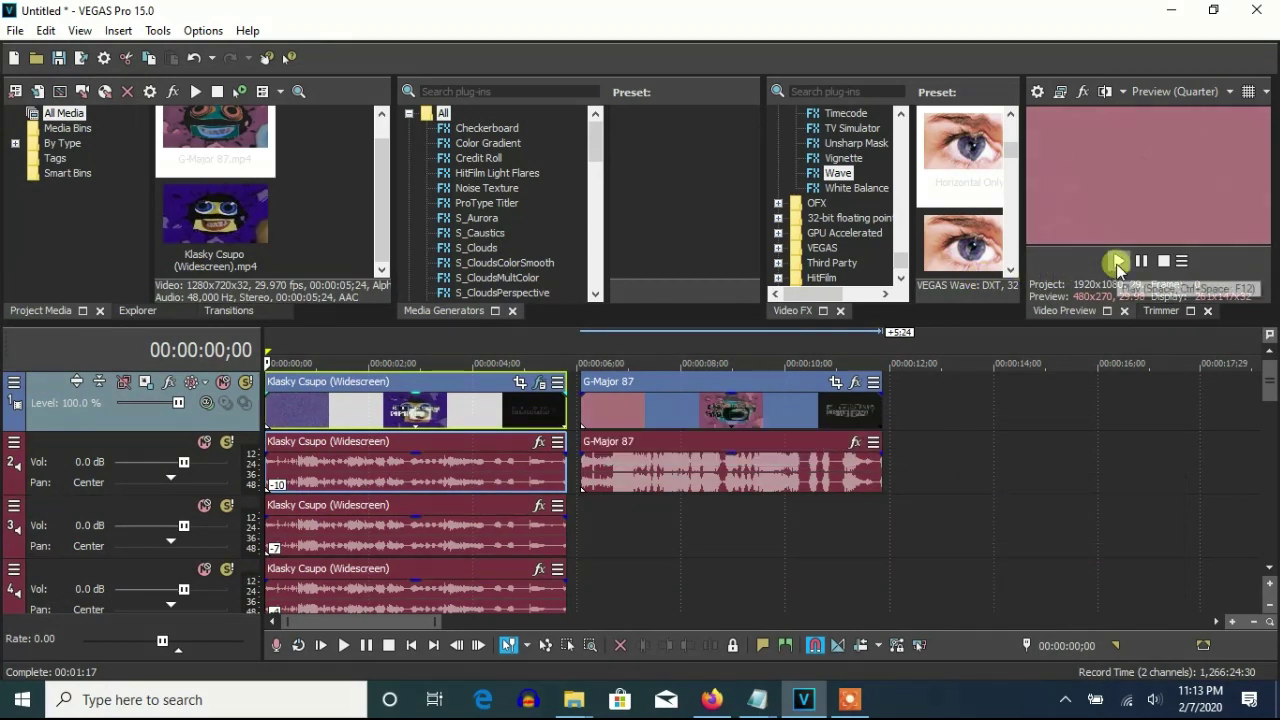
pyautogui.click(1114, 262)
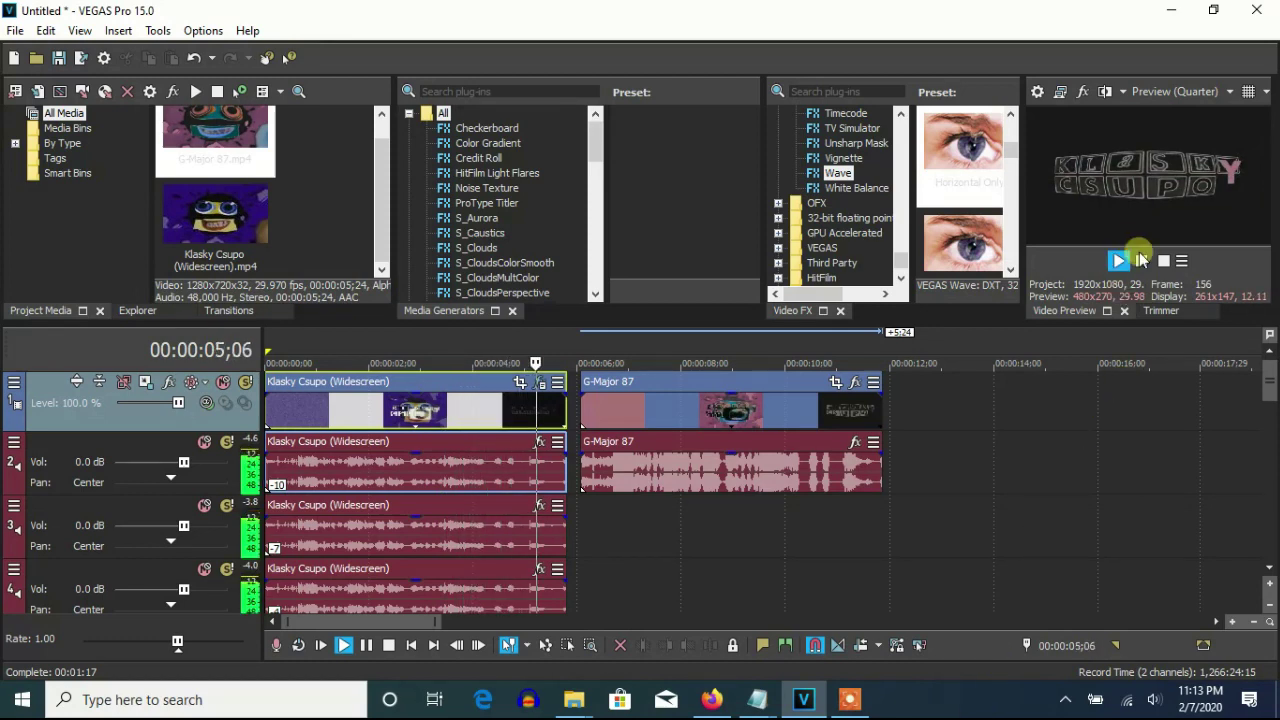
pyautogui.click(1140, 261)
# - Move the G-Major 87 clip to start at about 7 seconds and duplicate its audio track as track 4
pyautogui.moveTo(668, 428); pyautogui.dragTo(734, 410)
pyautogui.rightClick(608, 466)
pyautogui.click(645, 325)
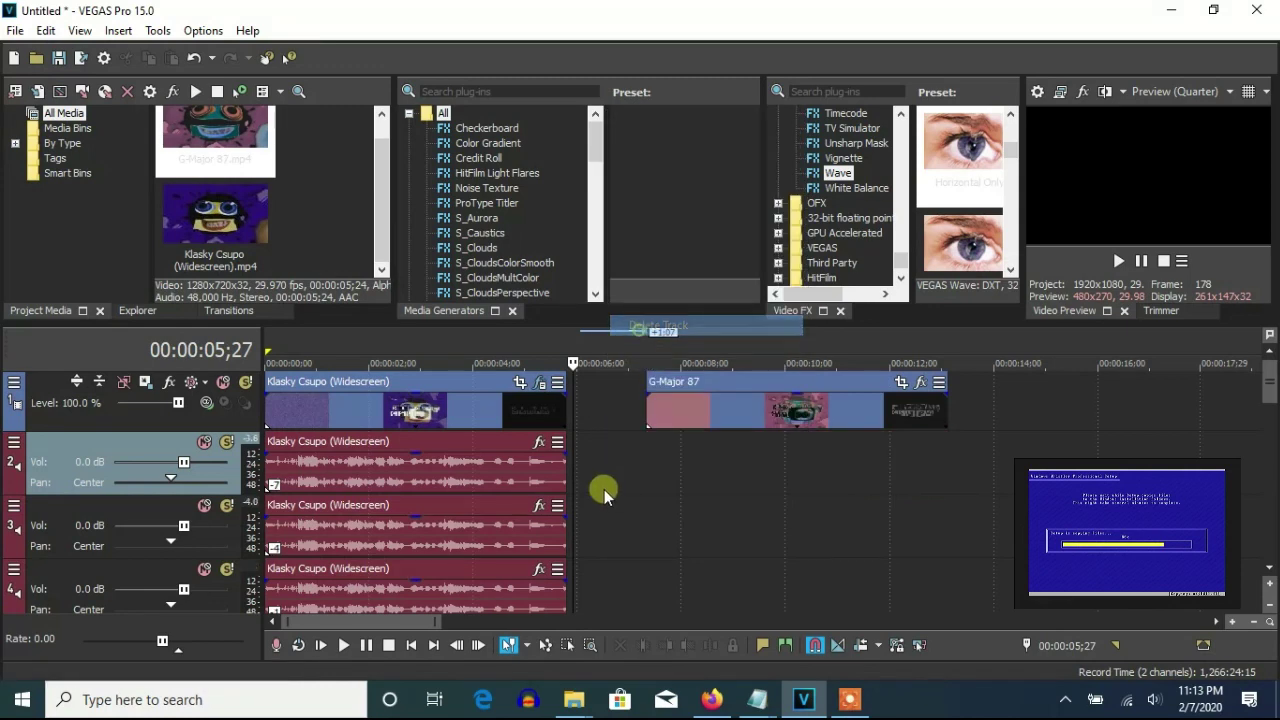
pyautogui.click(194, 60)
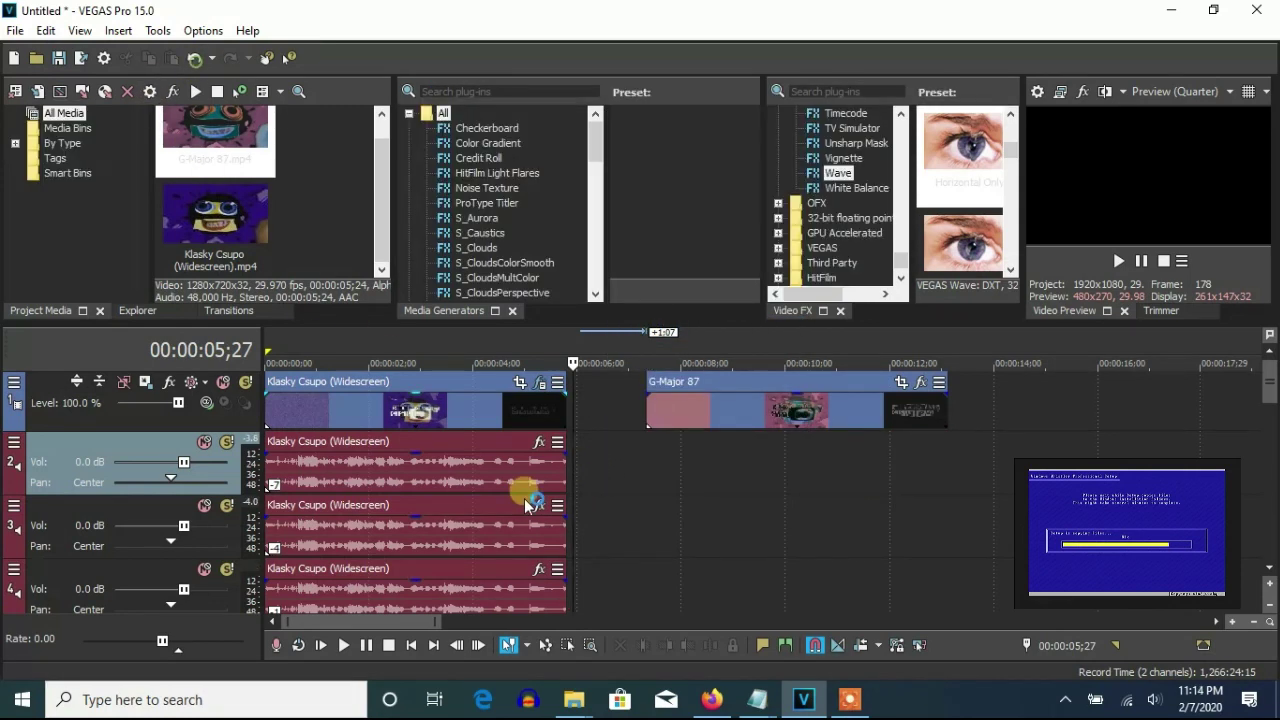
pyautogui.rightClick(598, 538)
pyautogui.click(624, 388)
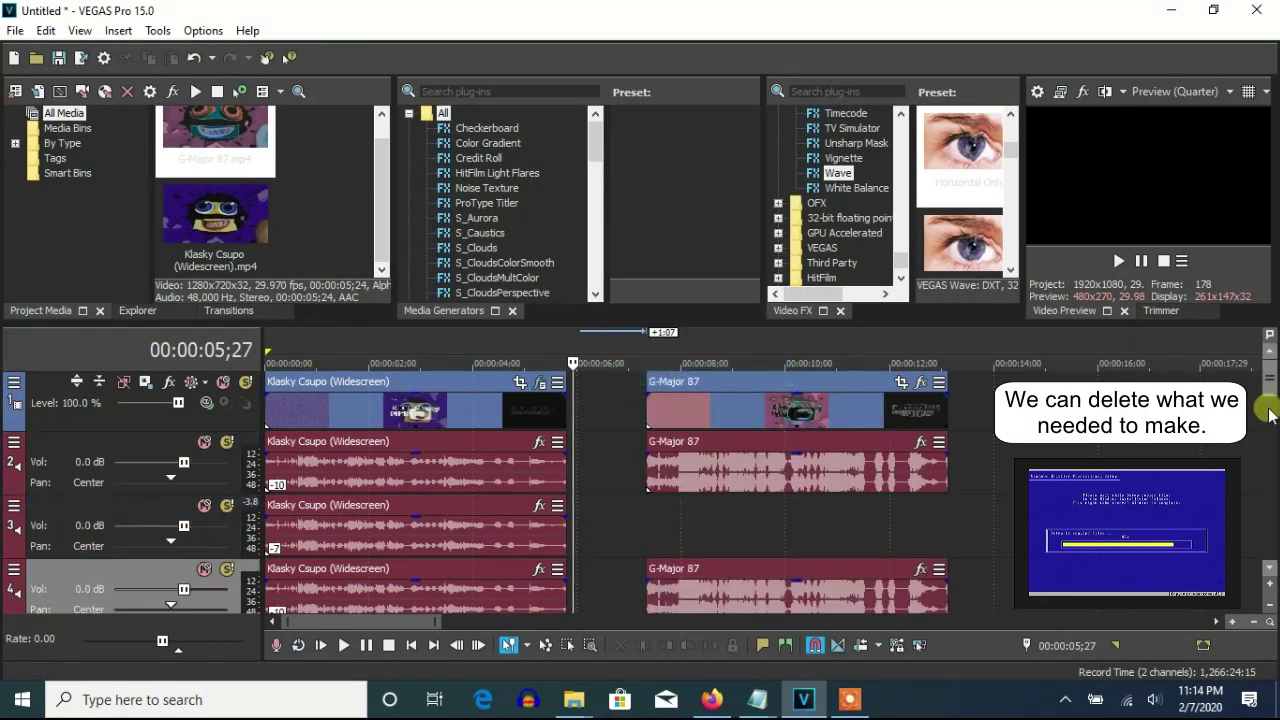
# - Delete all the pitch-shifted Klasky Csupo audio tracks below track 8, one after another
pyautogui.scroll(-5, 1273, 385)
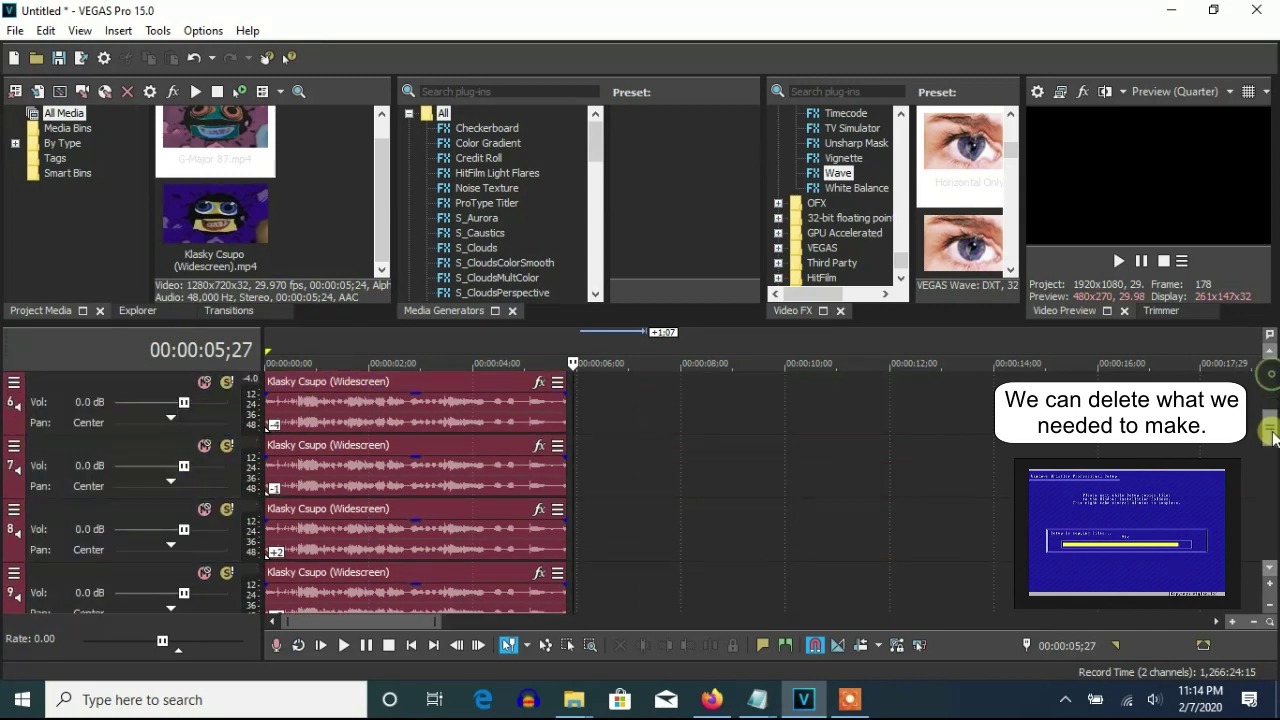
pyautogui.rightClick(574, 531)
pyautogui.click(611, 386)
pyautogui.rightClick(627, 513)
pyautogui.click(665, 361)
pyautogui.rightClick(630, 504)
pyautogui.click(667, 361)
pyautogui.rightClick(630, 504)
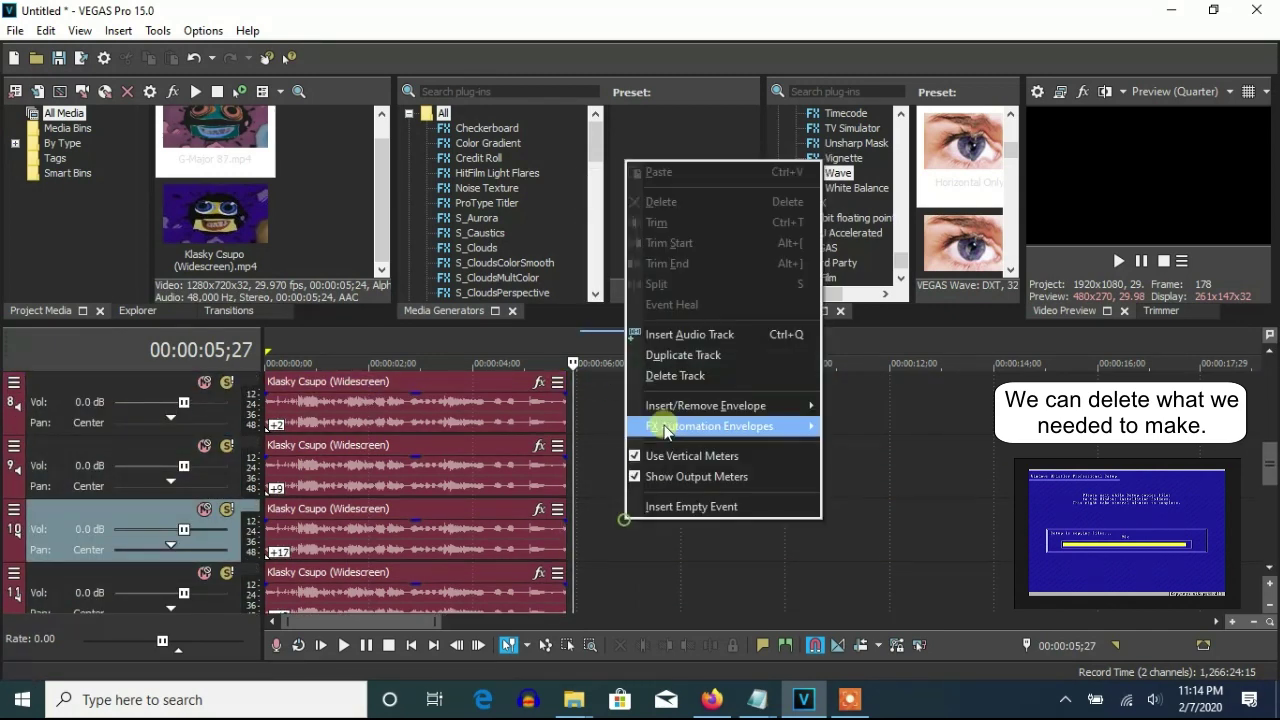
pyautogui.click(667, 361)
pyautogui.rightClick(630, 504)
pyautogui.click(667, 361)
pyautogui.rightClick(613, 530)
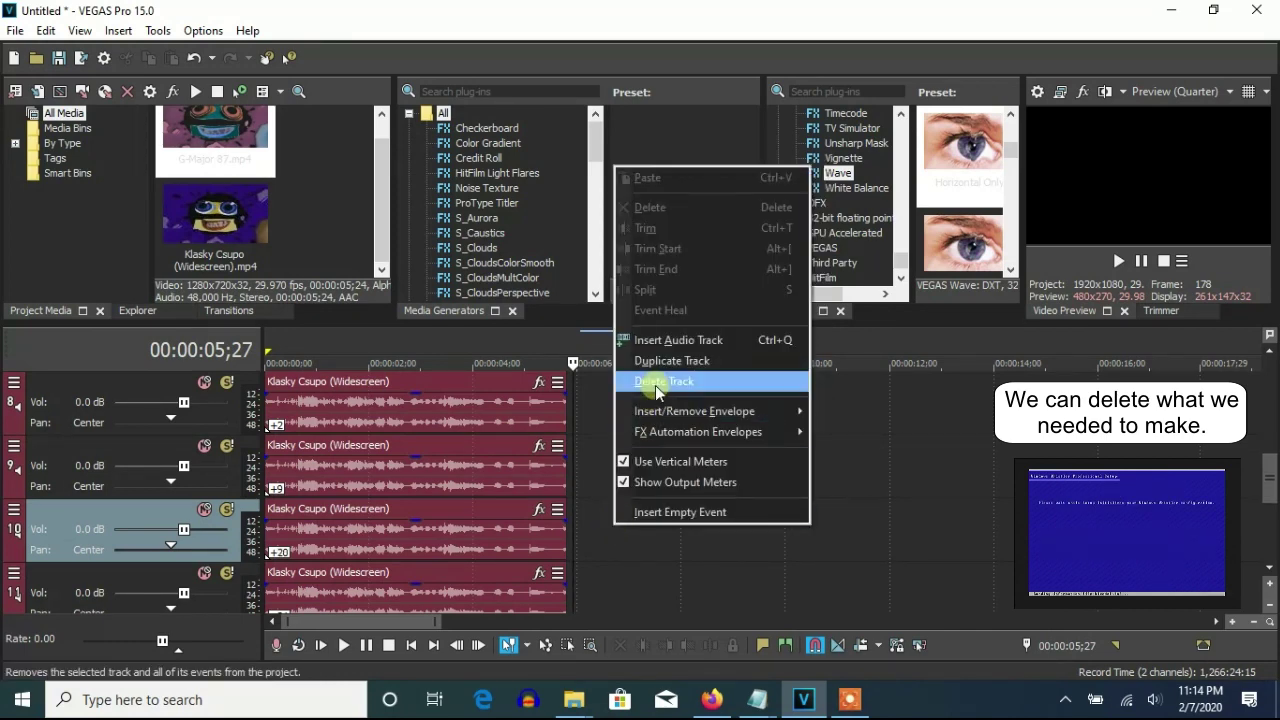
pyautogui.click(667, 373)
pyautogui.rightClick(624, 516)
pyautogui.click(652, 380)
pyautogui.rightClick(605, 523)
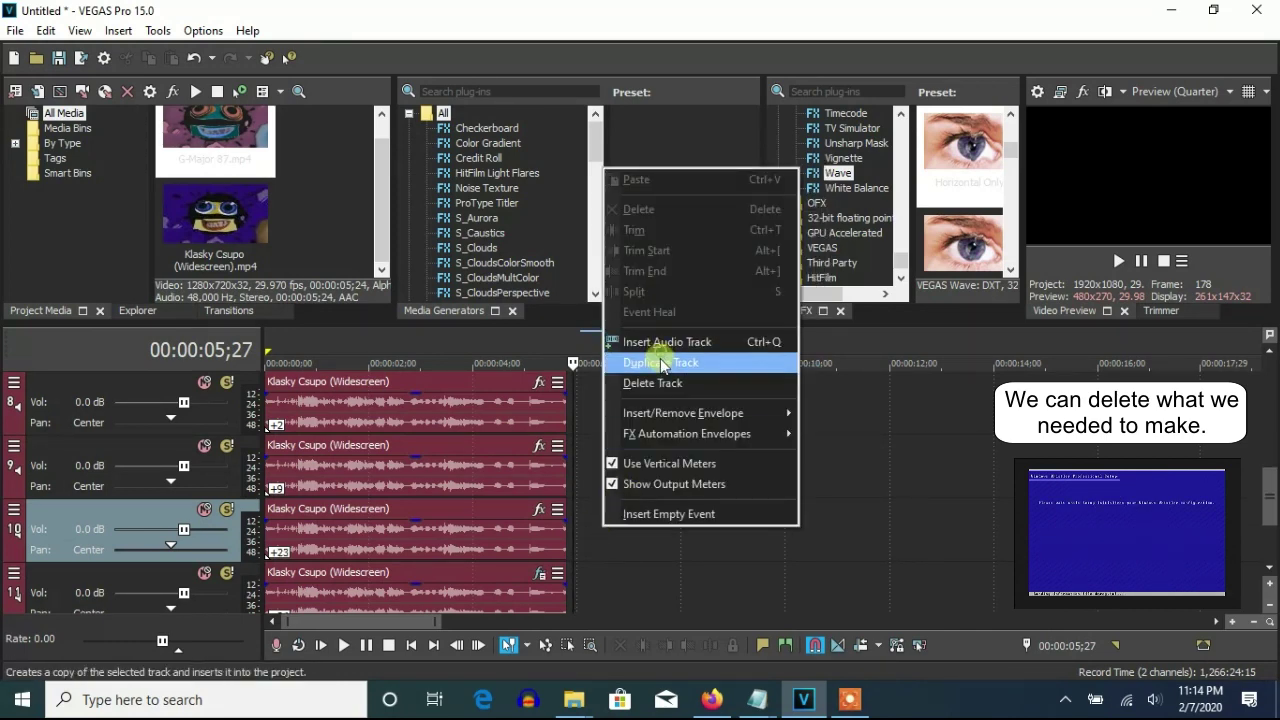
pyautogui.click(657, 381)
pyautogui.rightClick(611, 469)
pyautogui.click(645, 328)
pyautogui.rightClick(606, 471)
pyautogui.click(643, 340)
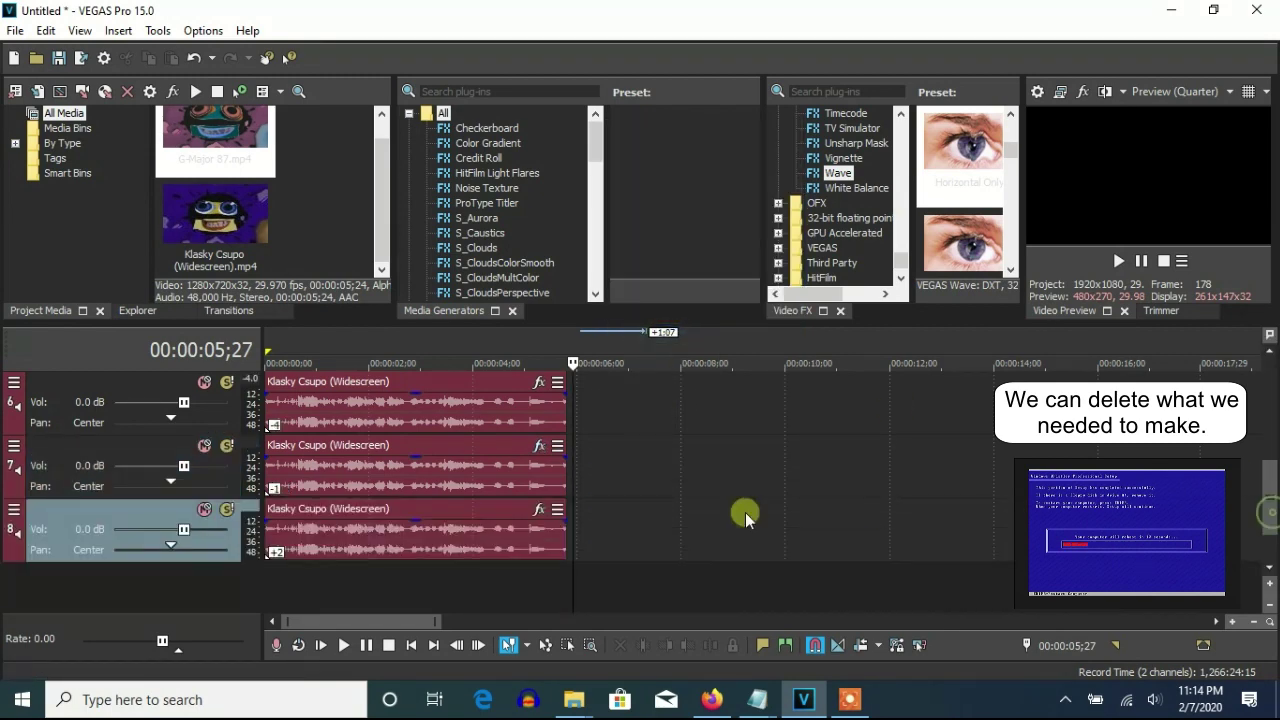
# - Delete audio tracks 6, 7 and 8, which hold the -4, -1 and +2 pitch-shifted Klasky Csupo audio
pyautogui.rightClick(709, 480)
pyautogui.click(733, 345)
pyautogui.rightClick(620, 488)
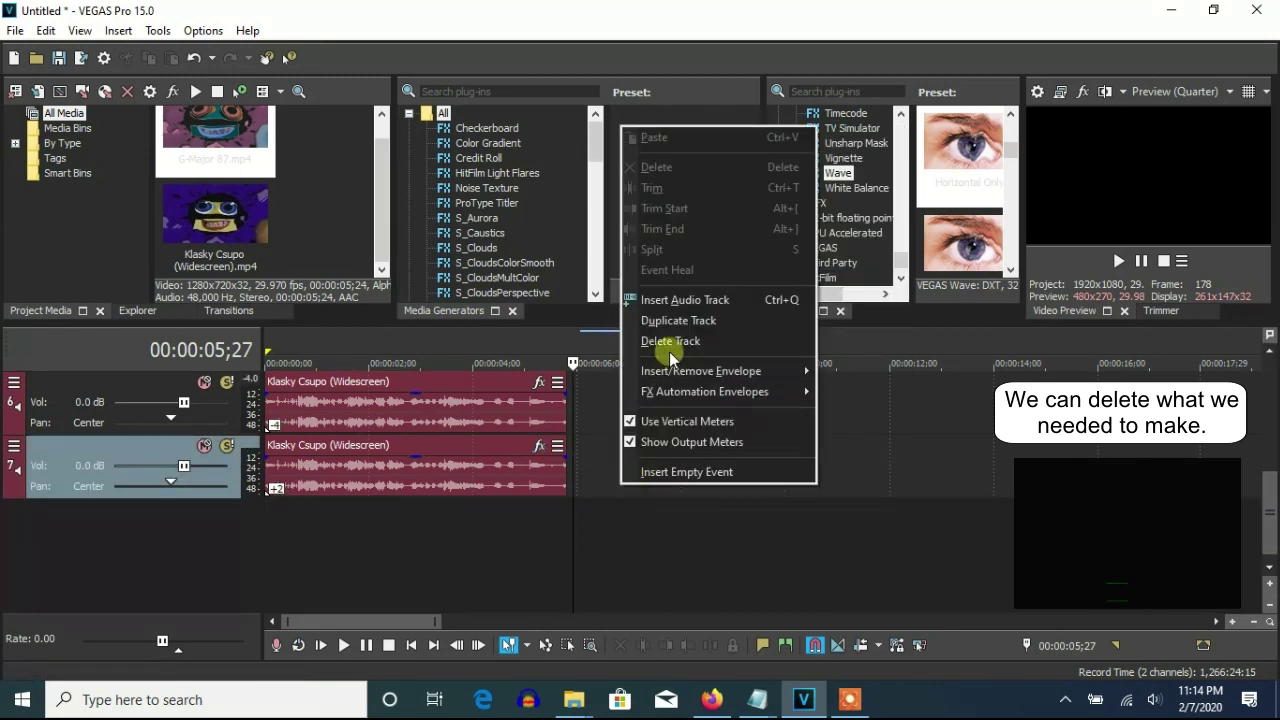
pyautogui.click(662, 346)
pyautogui.rightClick(617, 453)
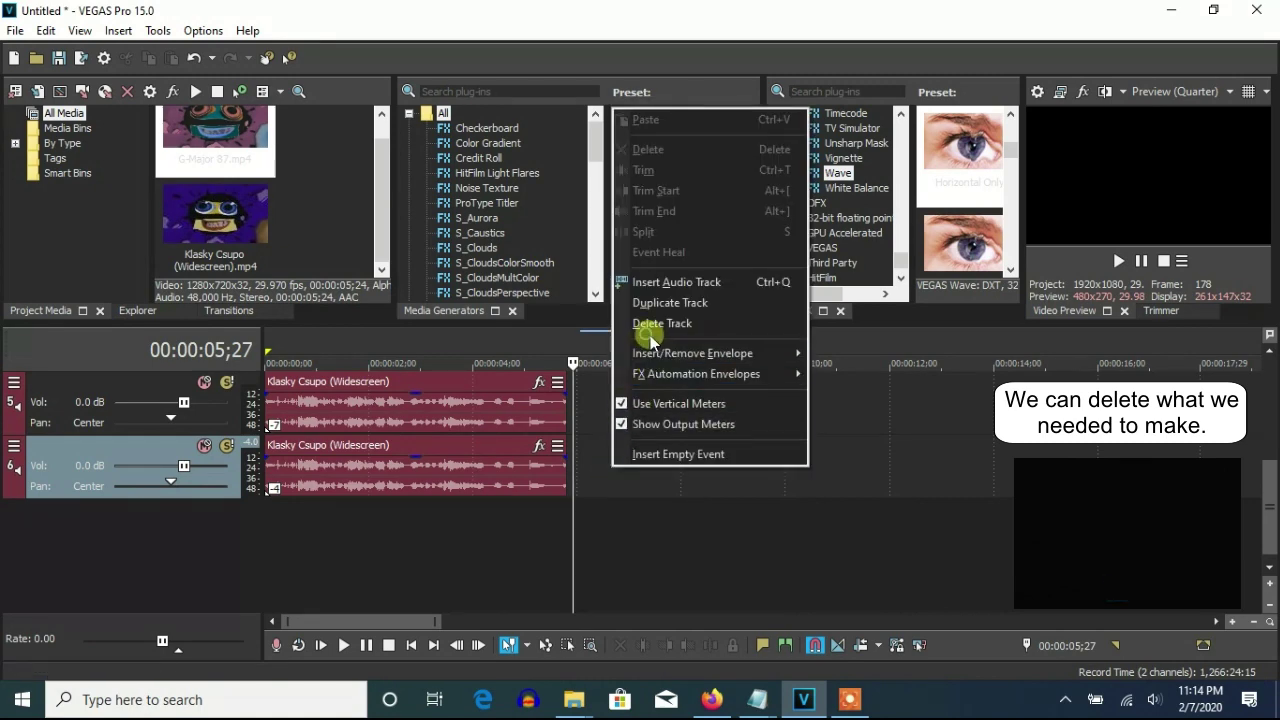
pyautogui.click(646, 323)
# - Delete audio tracks 5 and 3, keeping only the two audio tracks that contain G-Major 87
pyautogui.scroll(1, 1268, 490)
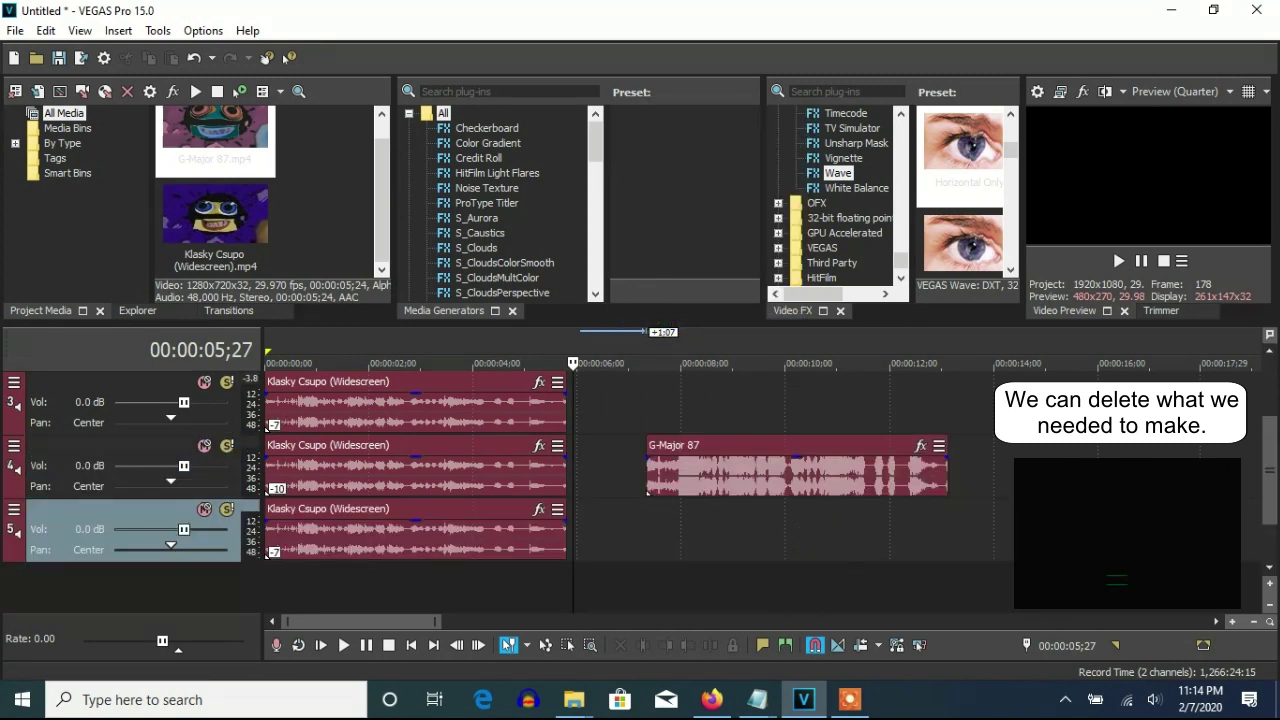
pyautogui.scroll(1, 1266, 434)
pyautogui.rightClick(774, 585)
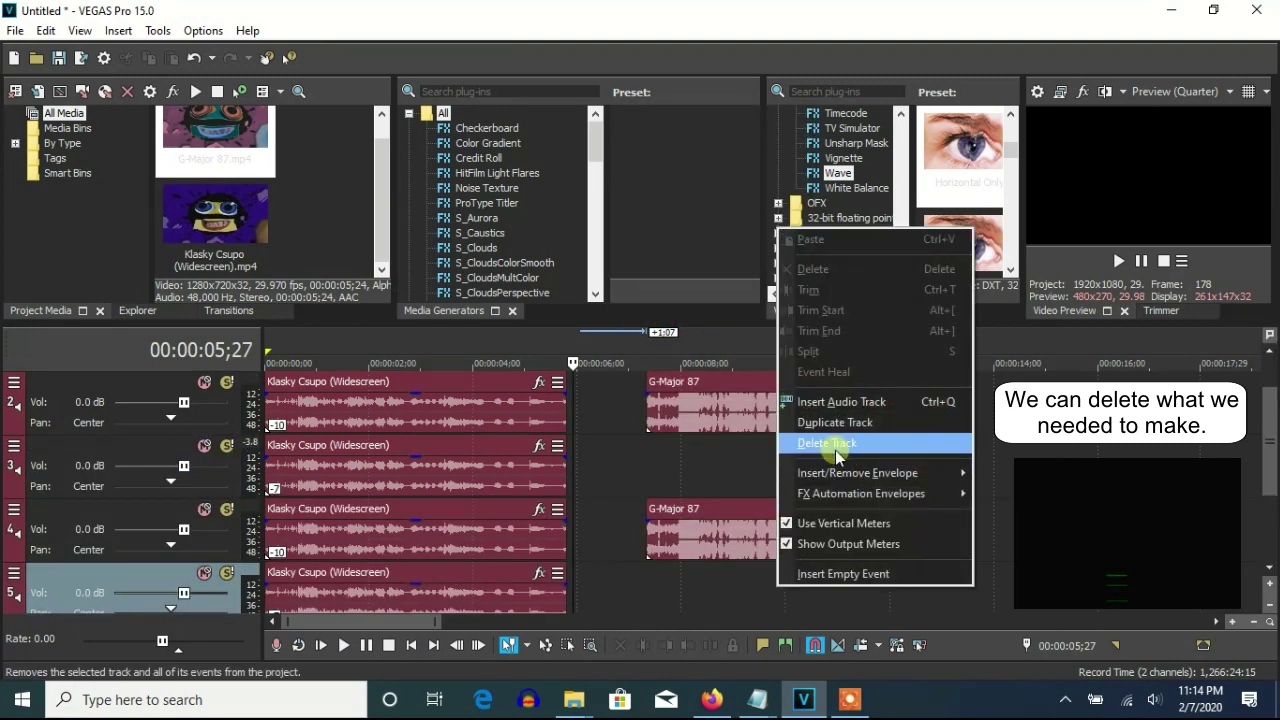
pyautogui.click(825, 437)
pyautogui.rightClick(695, 482)
pyautogui.click(742, 334)
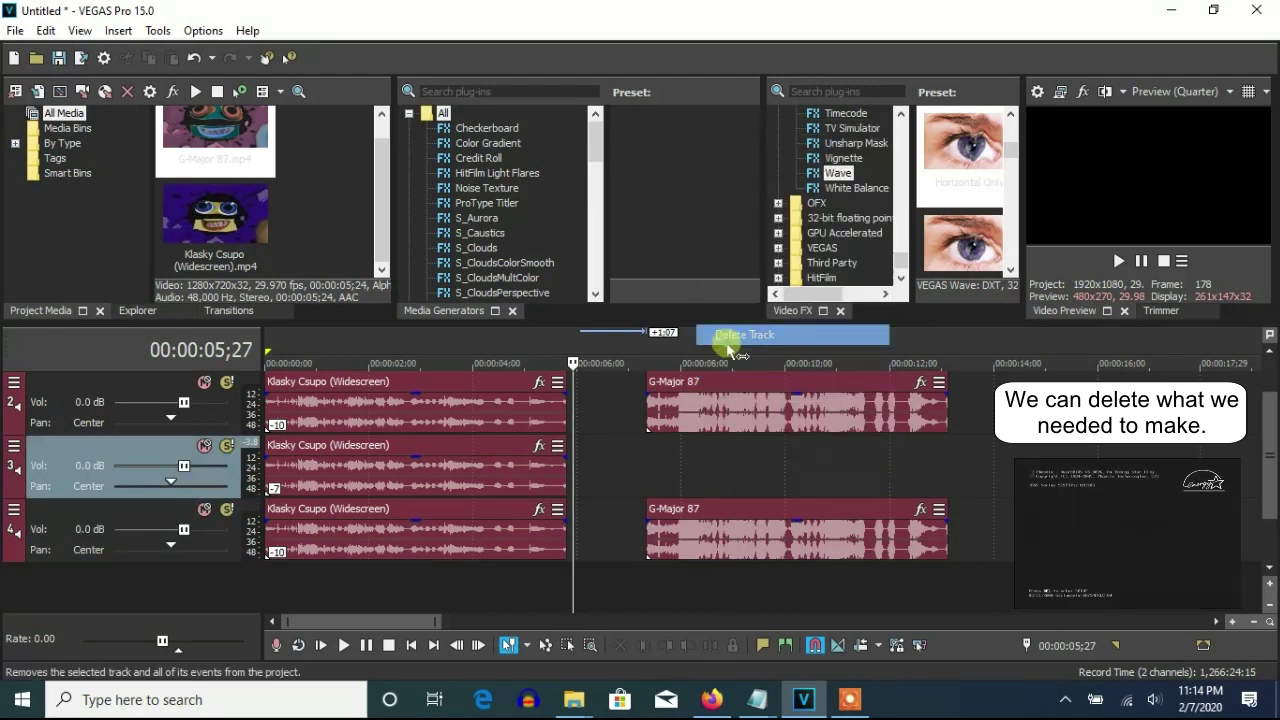
# - Delete the remaining original Klasky Csupo video and audio events from the timeline
pyautogui.click(346, 458)
pyautogui.press('Delete')
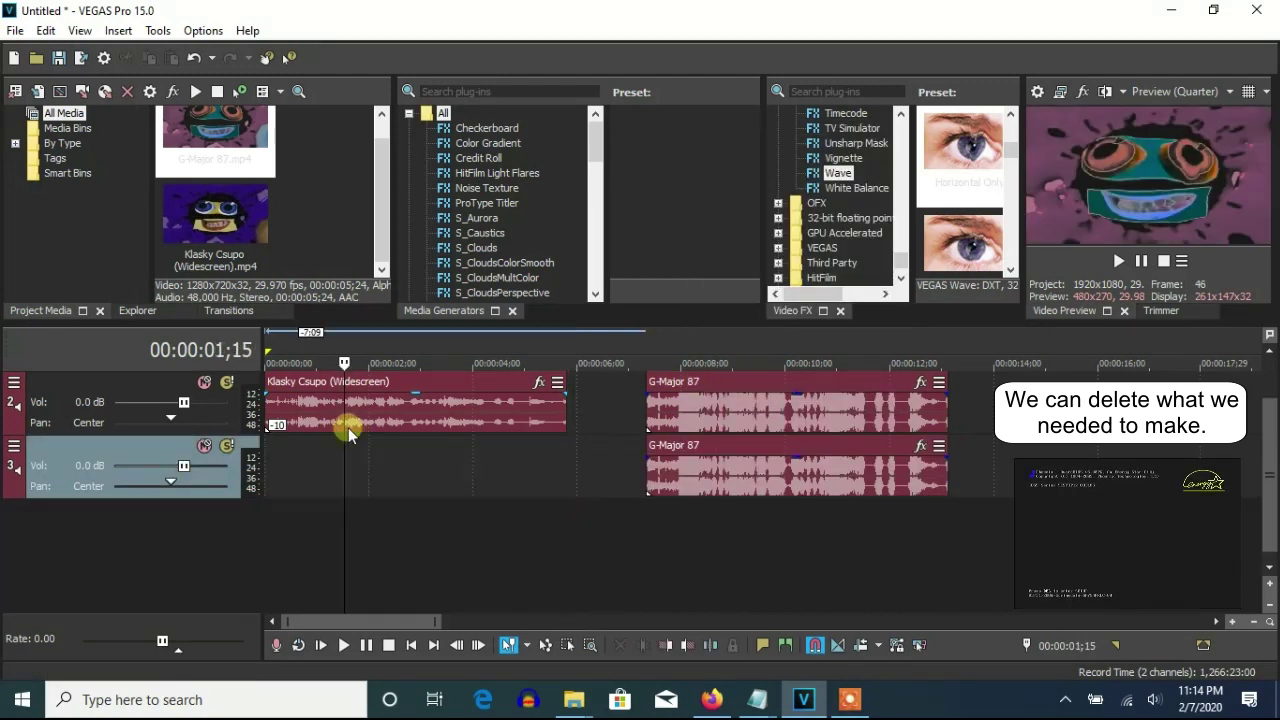
pyautogui.hotkey('ctrl', 'z')
pyautogui.press('Delete')
# - Move the G-Major 87 video event and both of its audio events to the start of the timeline
pyautogui.moveTo(637, 415); pyautogui.dragTo(257, 415)
pyautogui.moveTo(695, 530); pyautogui.dragTo(615, 534)
pyautogui.moveTo(425, 531); pyautogui.dragTo(327, 526)
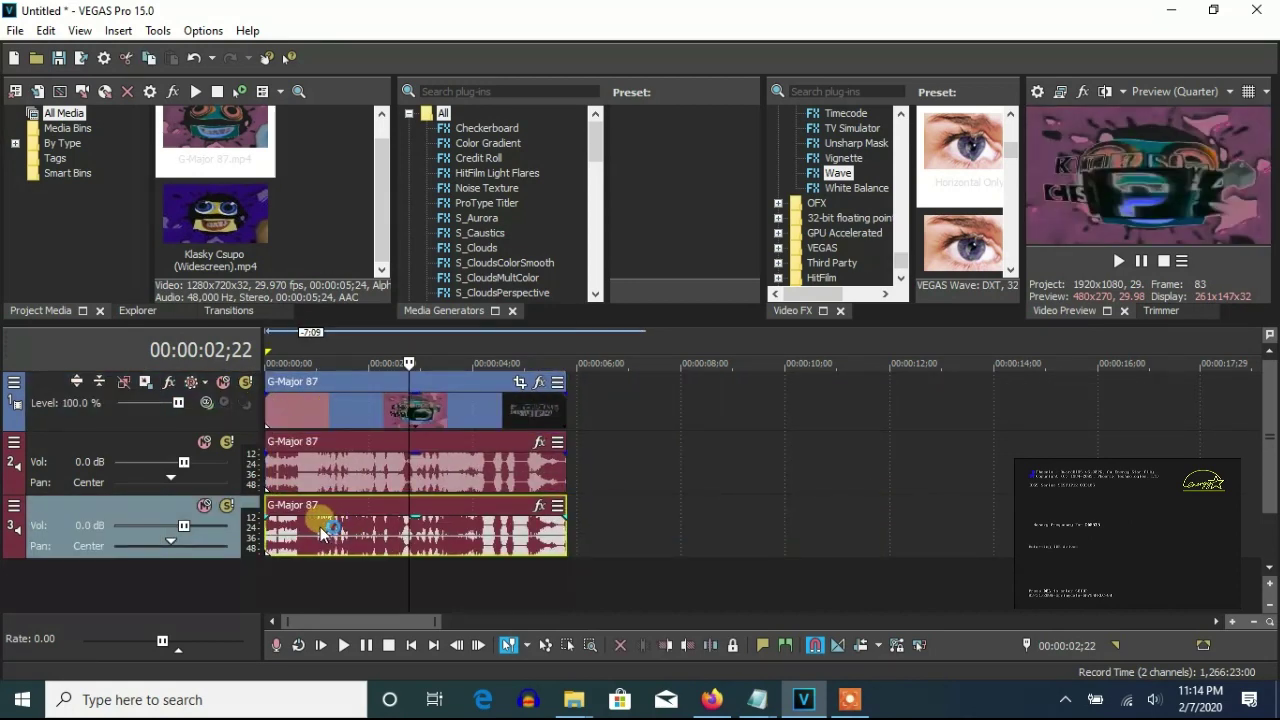
# - Add a Gradient Map effect to the G-Major 87 video event and apply the G-Major 39/G-Major 54 preset
pyautogui.click(349, 408)
pyautogui.rightClick(389, 408)
pyautogui.click(500, 134)
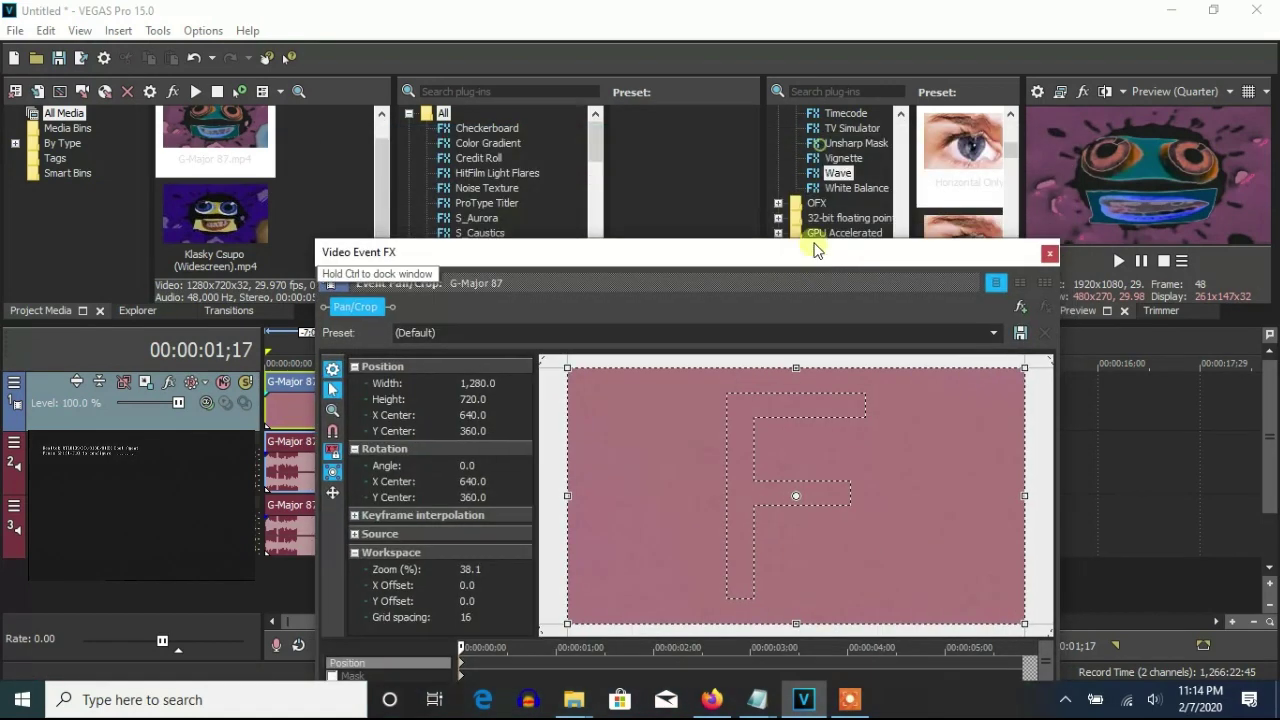
pyautogui.scroll(10, 835, 160)
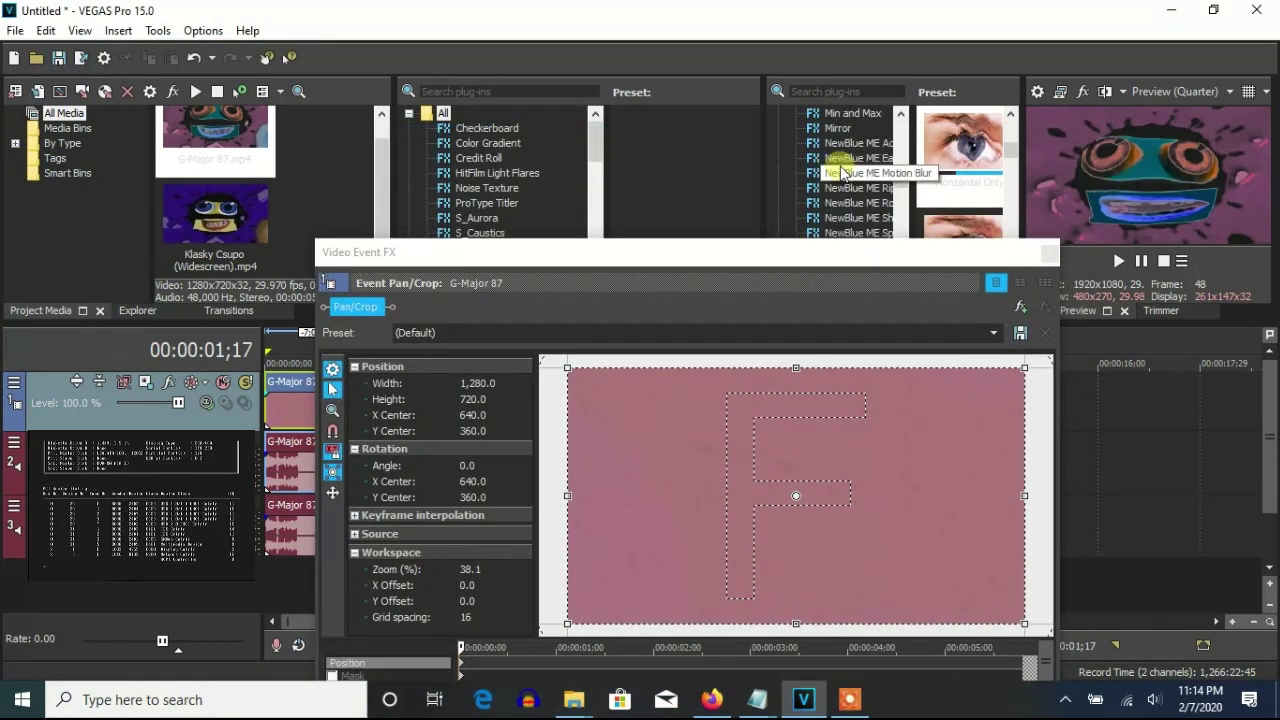
pyautogui.scroll(2, 853, 170)
pyautogui.click(856, 188)
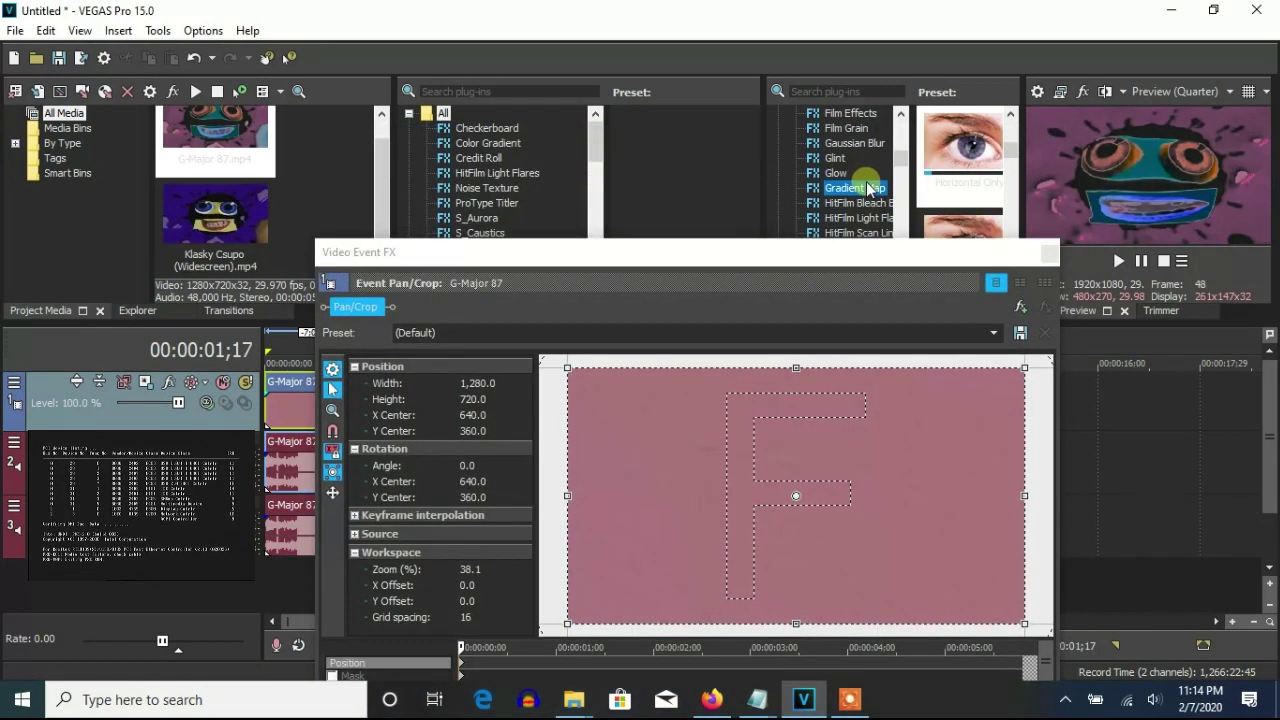
pyautogui.moveTo(955, 150); pyautogui.dragTo(994, 331)
pyautogui.click(994, 332)
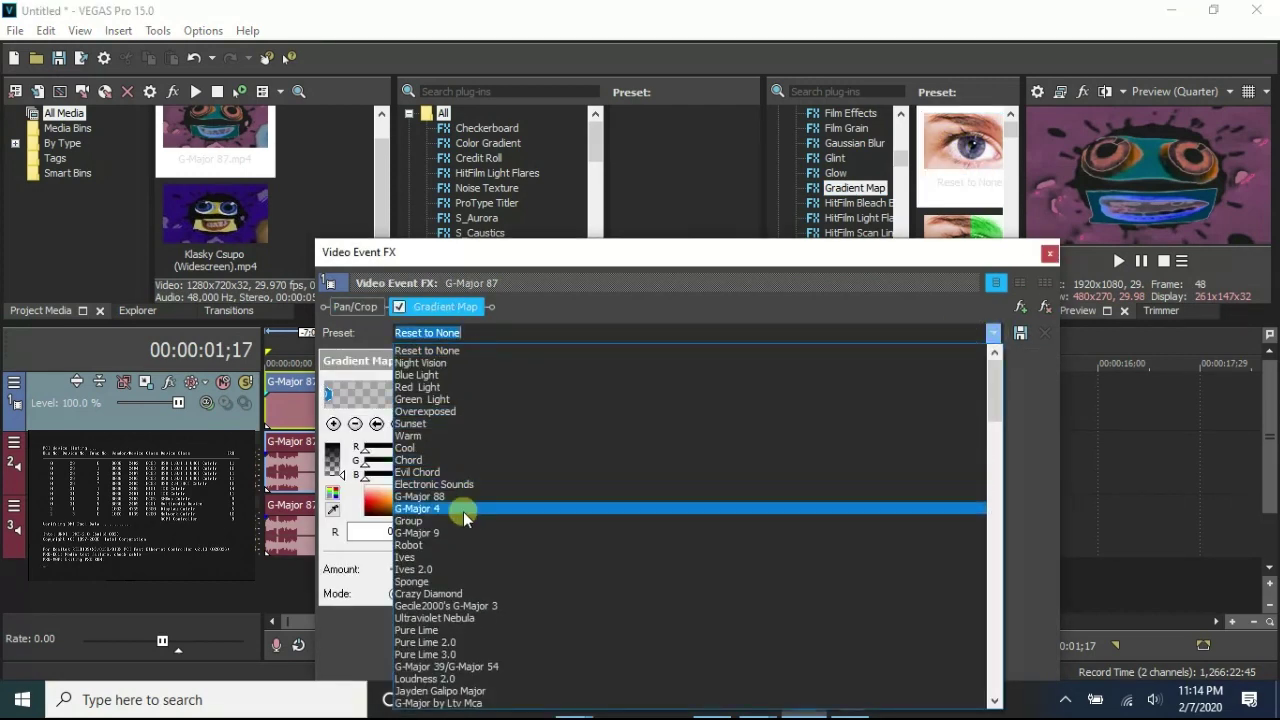
pyautogui.click(479, 666)
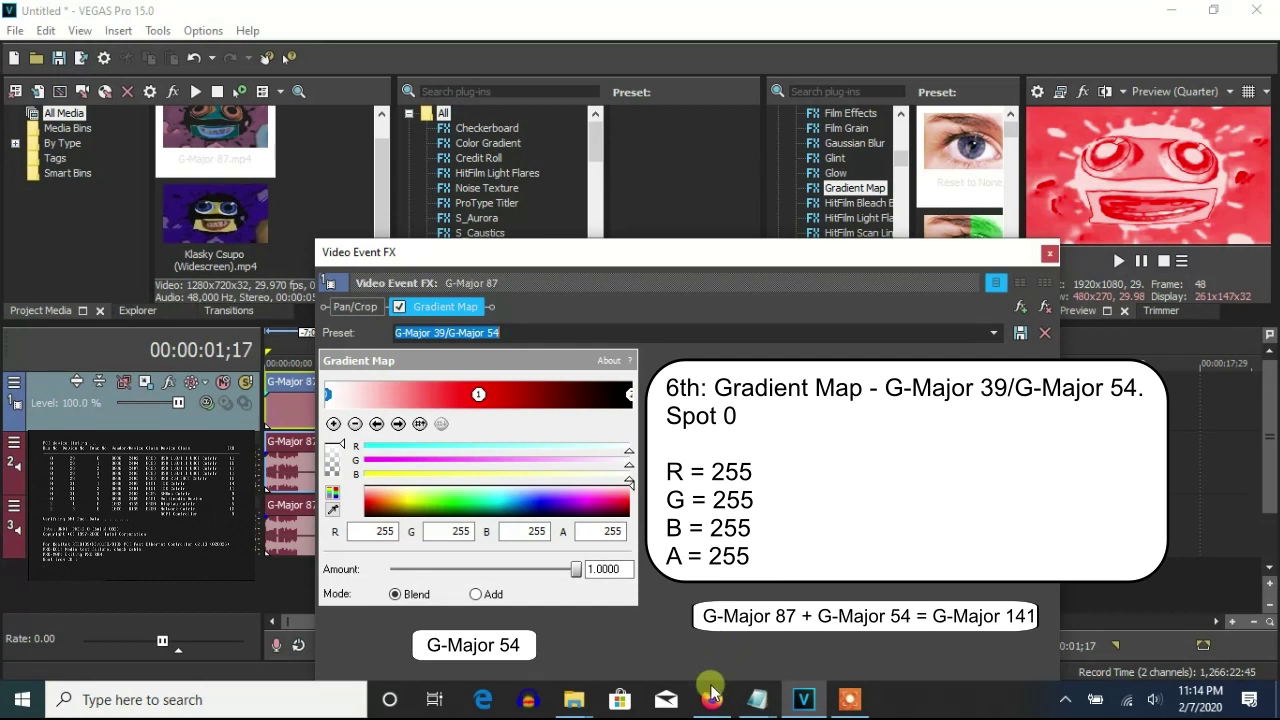
# - Check the RGBA values of the middle and end gradient points, and close the video effect settings
pyautogui.click(478, 394)
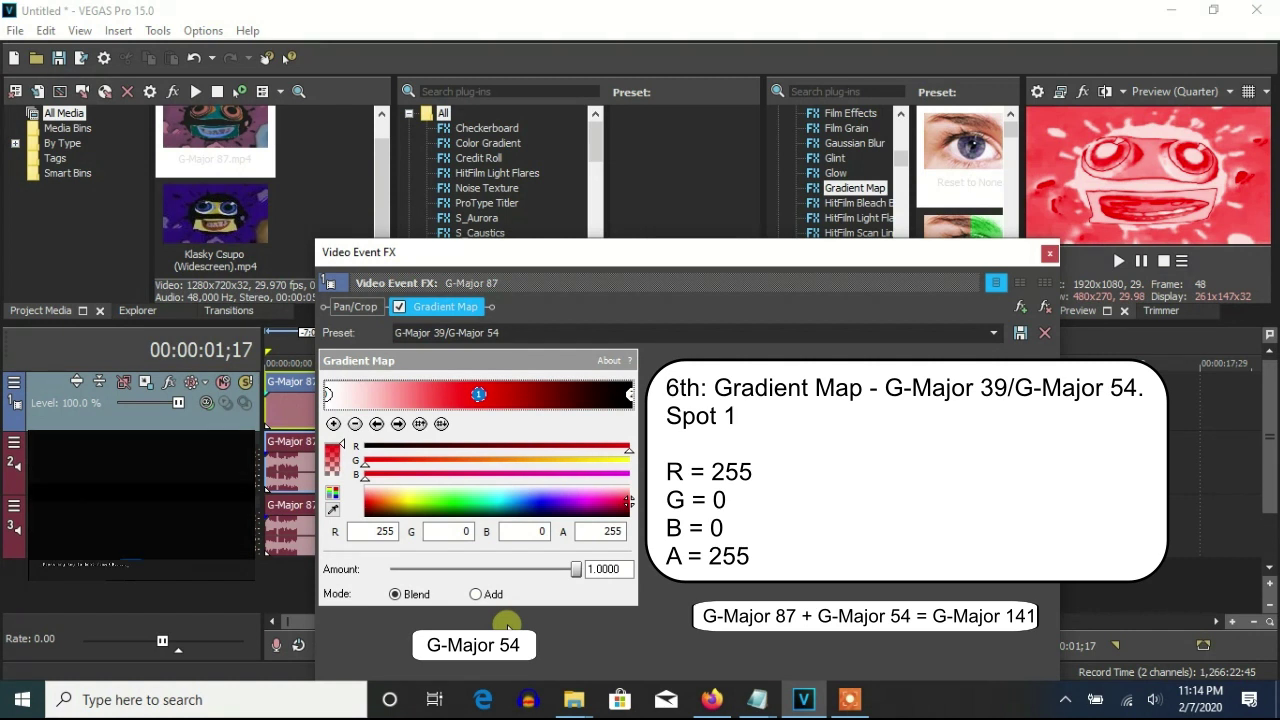
pyautogui.click(628, 396)
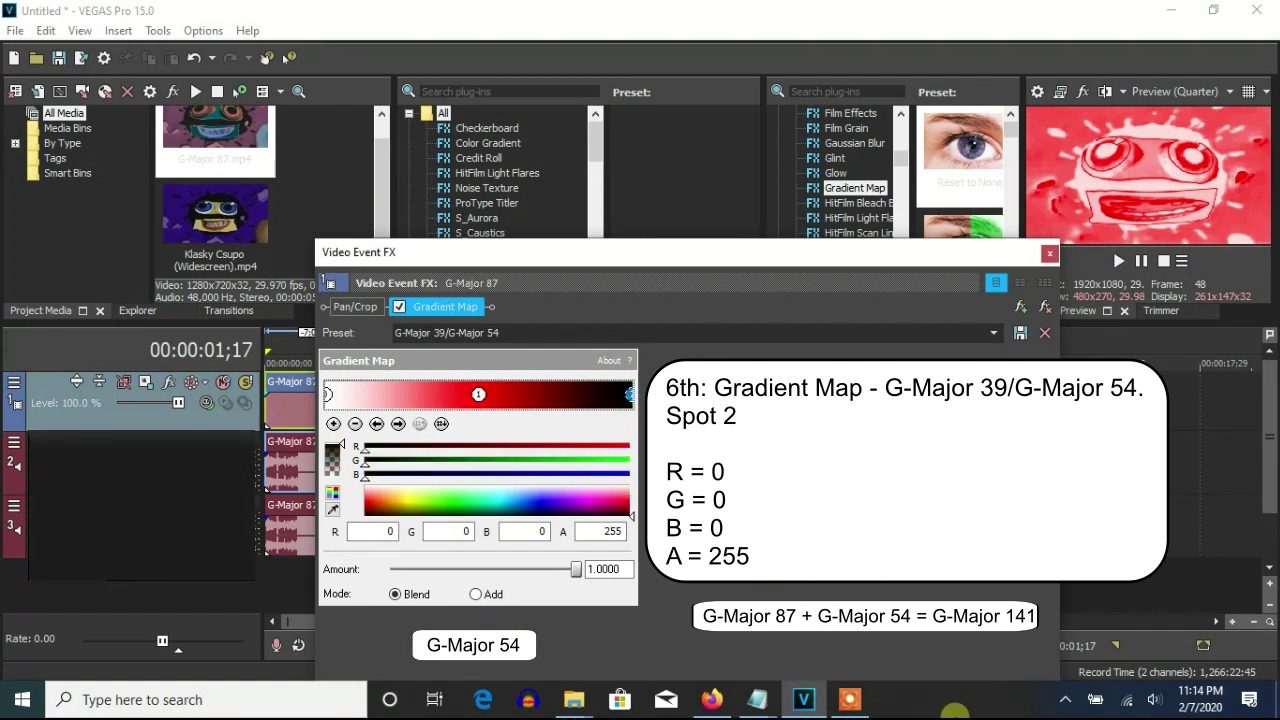
pyautogui.click(1050, 256)
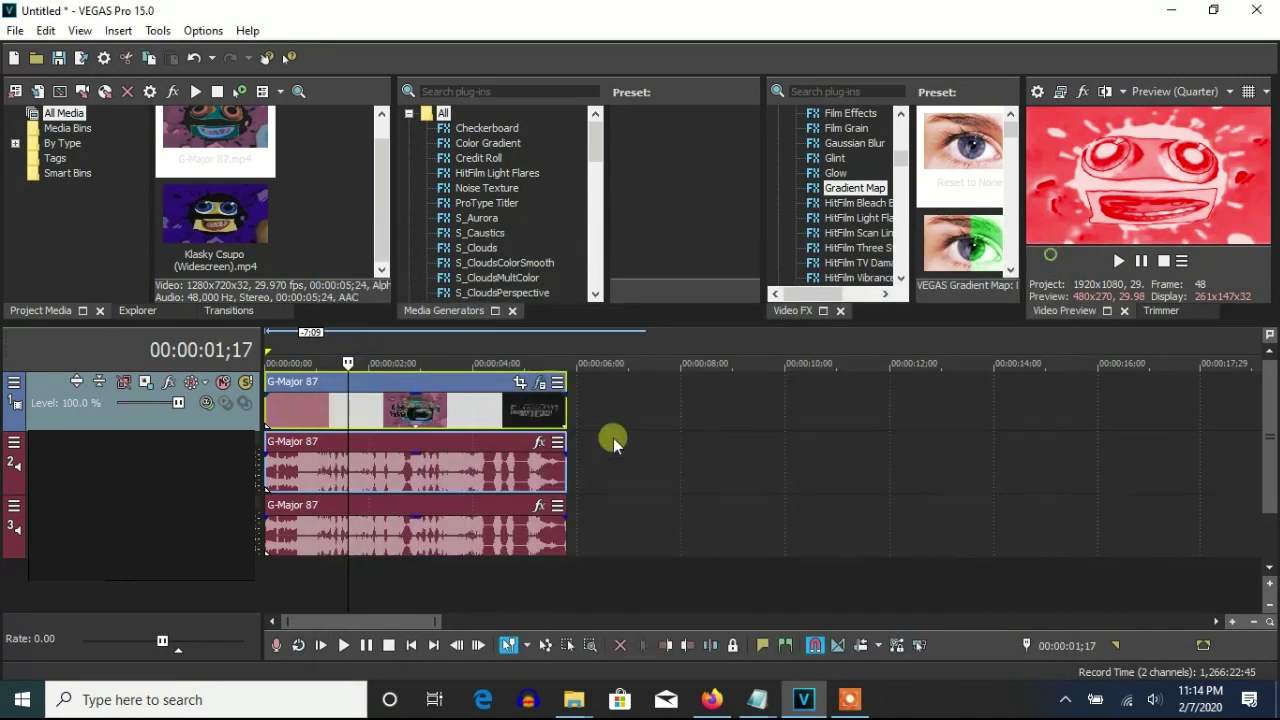
# - Set the first G-Major 87 audio event to the élastique method with Pro stretch attributes and a pitch change of 5
pyautogui.rightClick(457, 471)
pyautogui.click(513, 675)
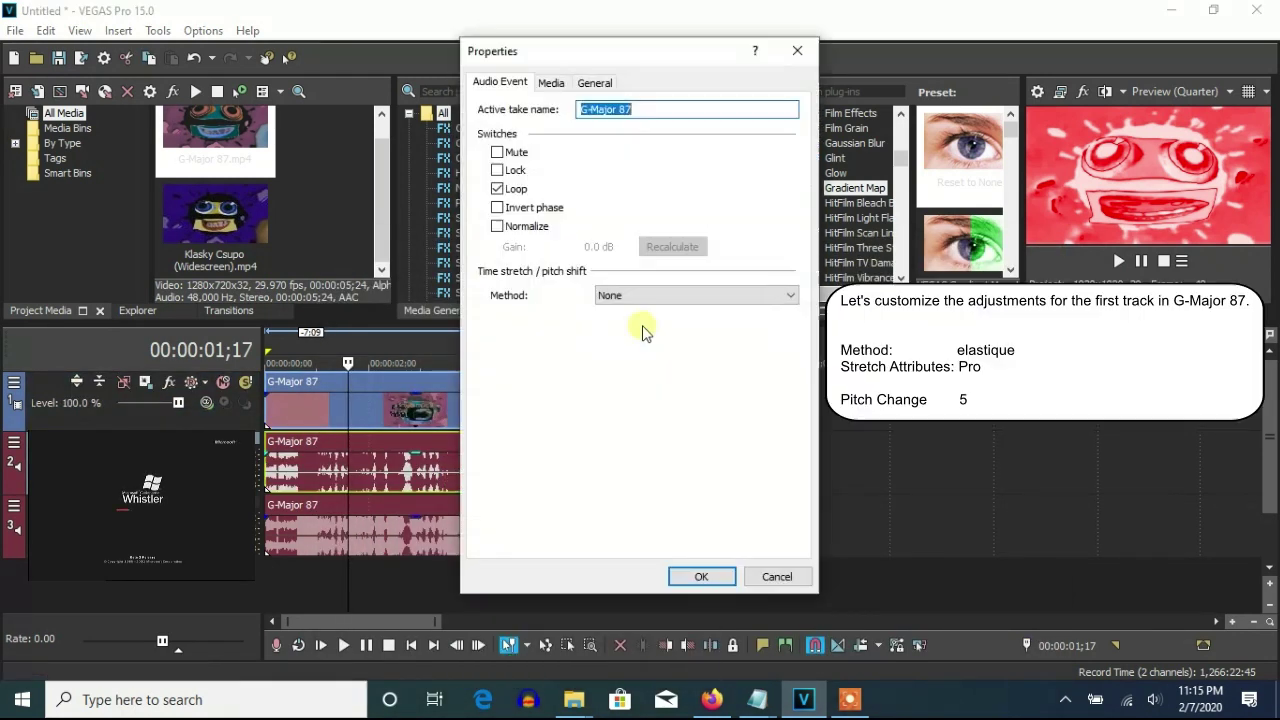
pyautogui.click(631, 294)
pyautogui.click(631, 311)
pyautogui.doubleClick(748, 393)
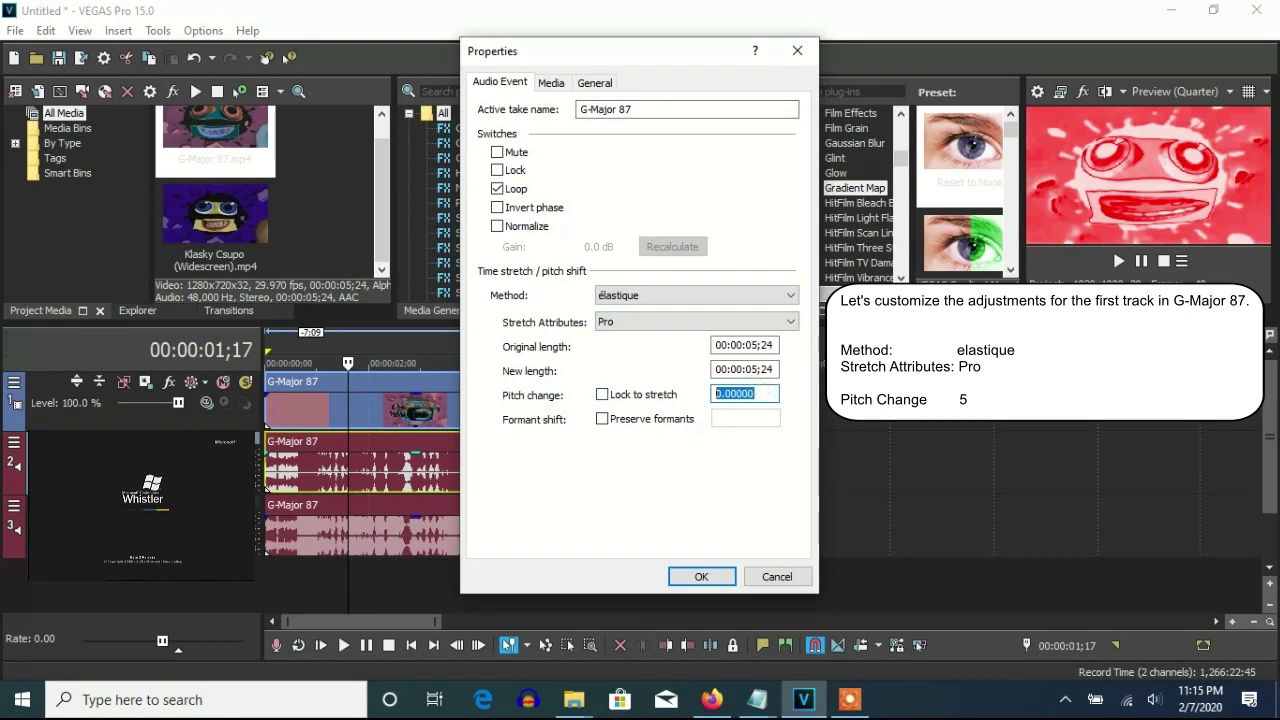
pyautogui.click(700, 577)
# - Set the second G-Major 87 audio event to the élastique method with Pro stretch attributes and a pitch change of 10
pyautogui.rightClick(491, 531)
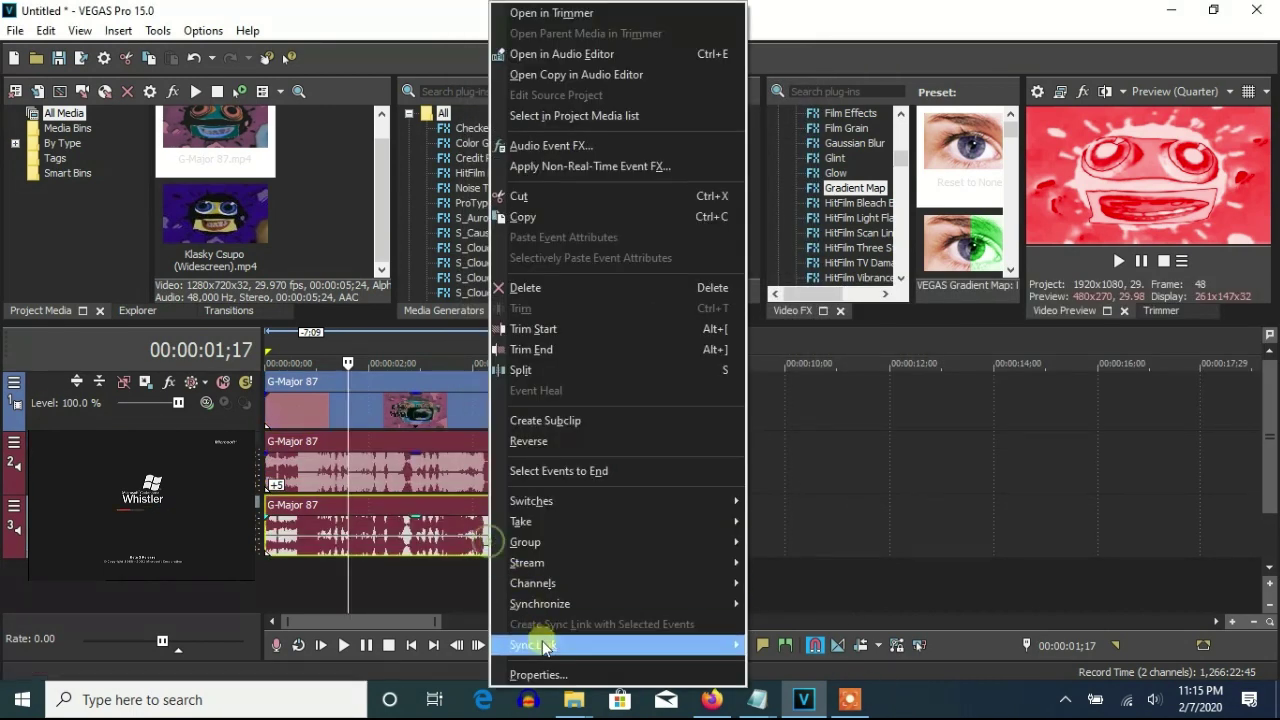
pyautogui.click(543, 668)
pyautogui.click(637, 296)
pyautogui.click(641, 318)
pyautogui.doubleClick(740, 394)
pyautogui.write('10')
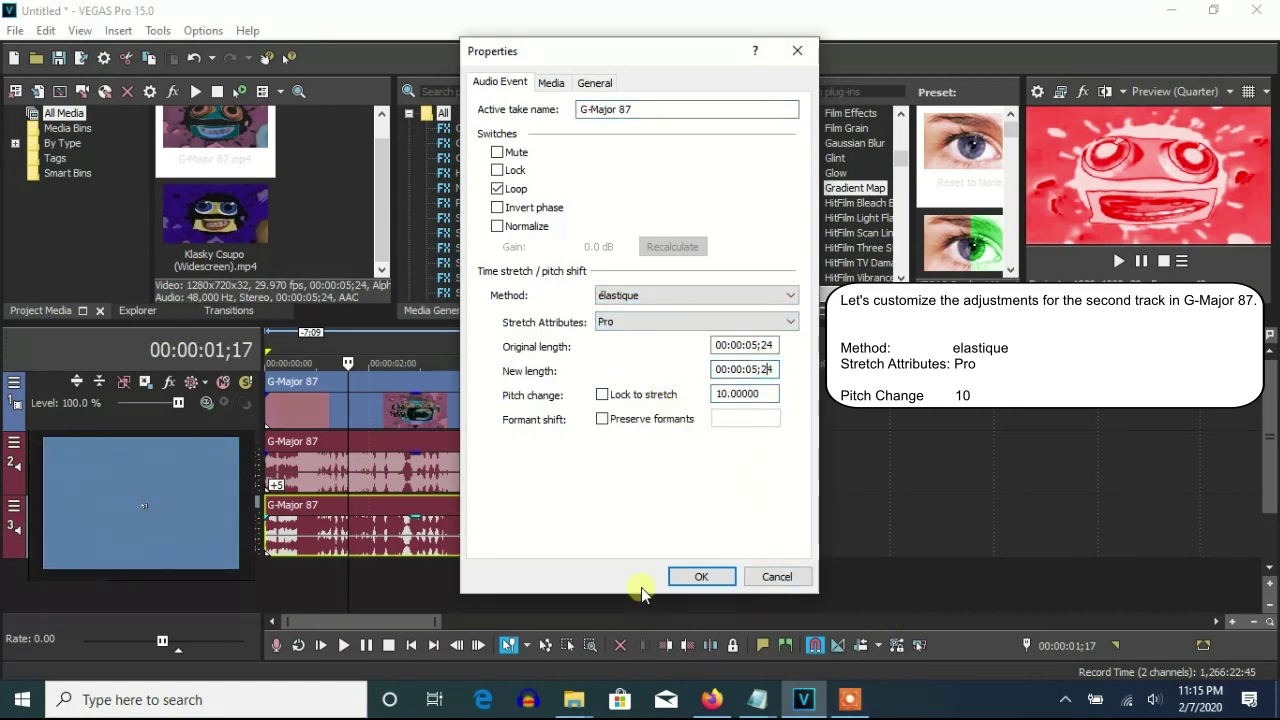
pyautogui.click(700, 577)
# - Duplicate the second audio track with the copy's pitch change set to 14.19, and play the G-Major 141 sample
pyautogui.rightClick(737, 549)
pyautogui.click(731, 368)
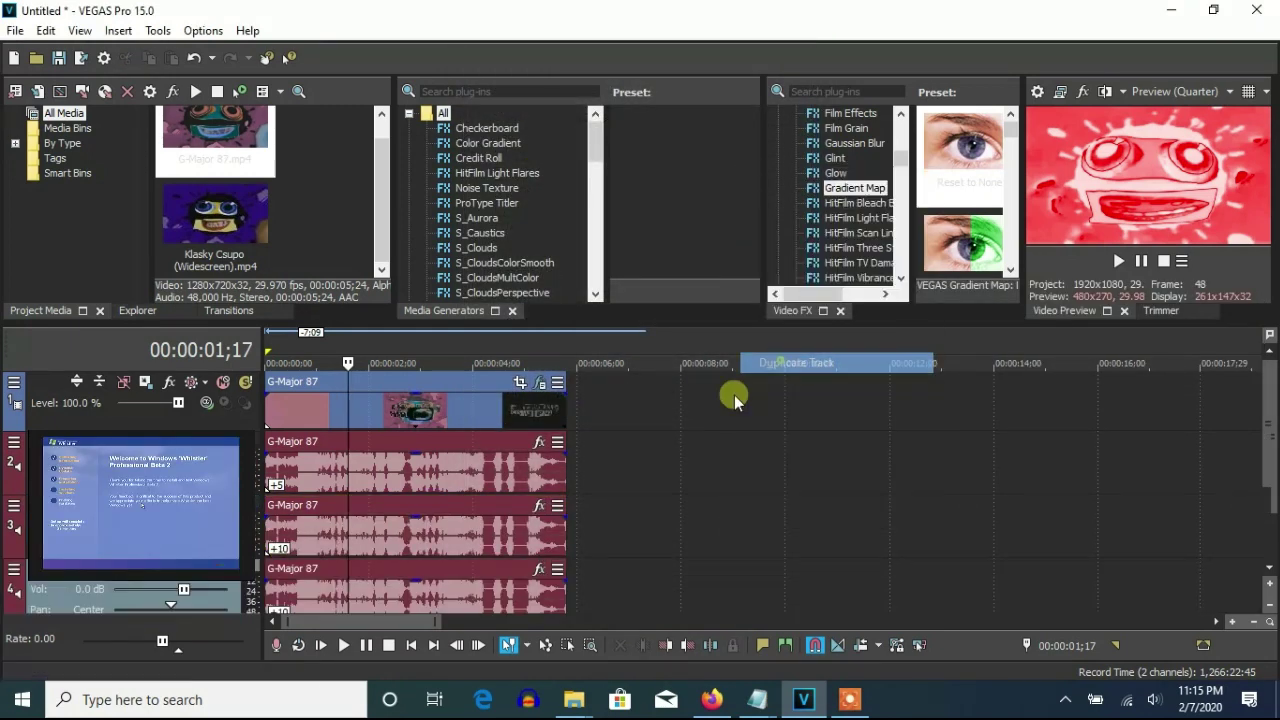
pyautogui.rightClick(438, 606)
pyautogui.click(505, 652)
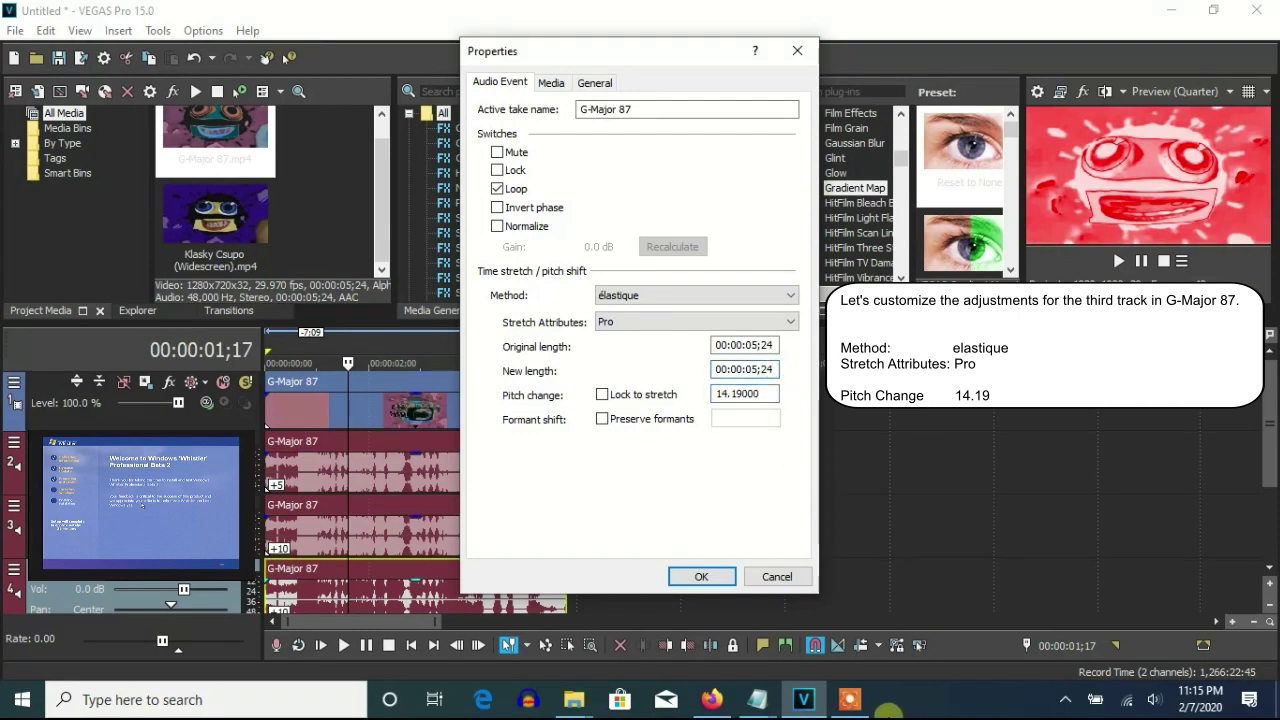
pyautogui.click(700, 577)
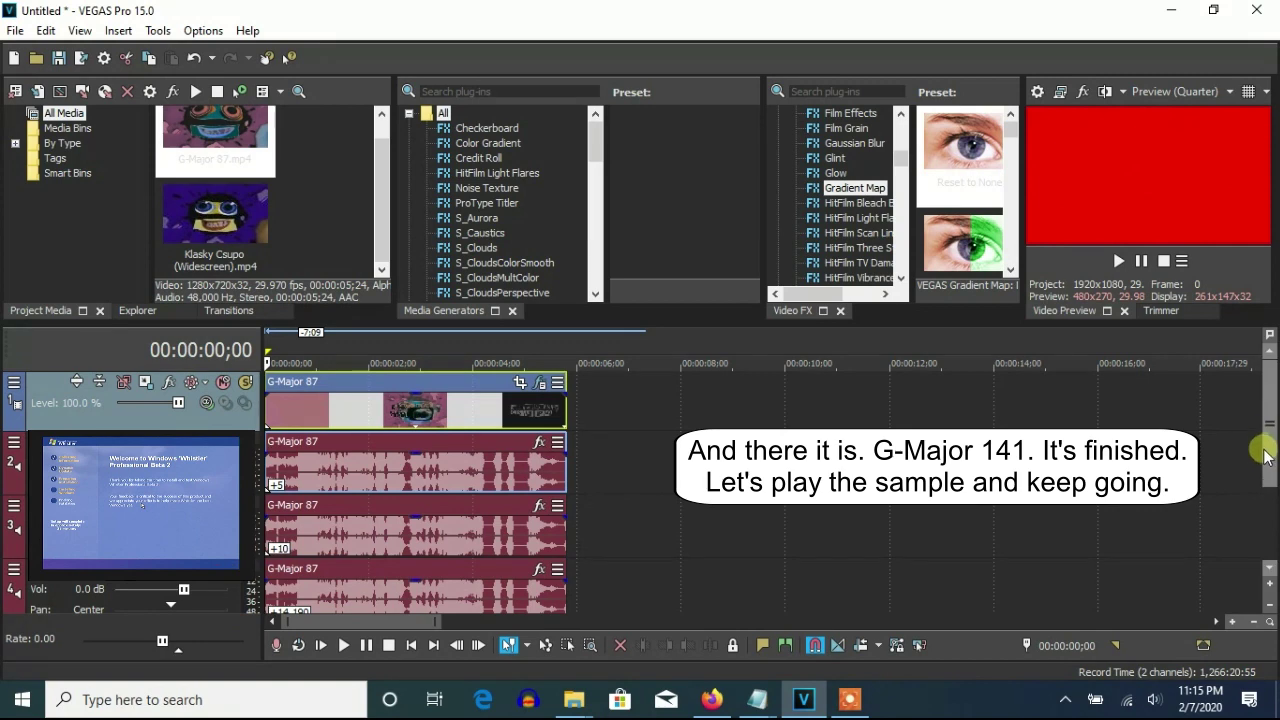
pyautogui.click(1262, 455)
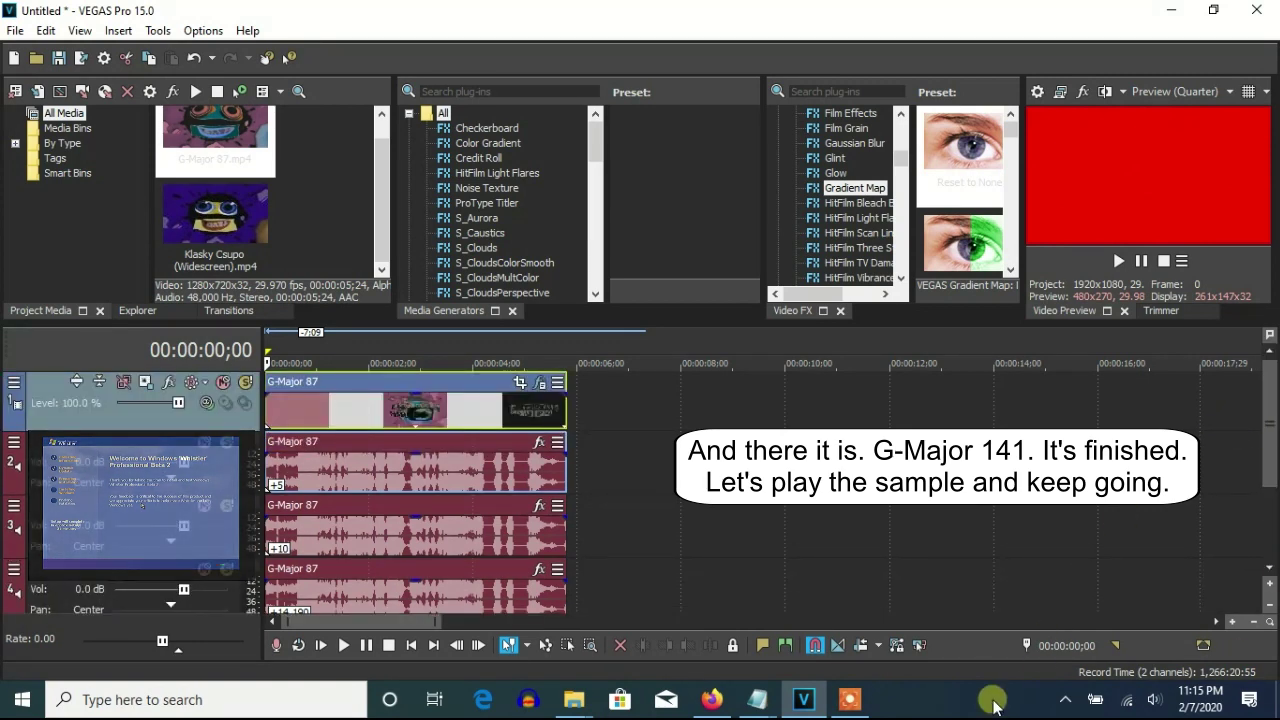
pyautogui.click(1118, 260)
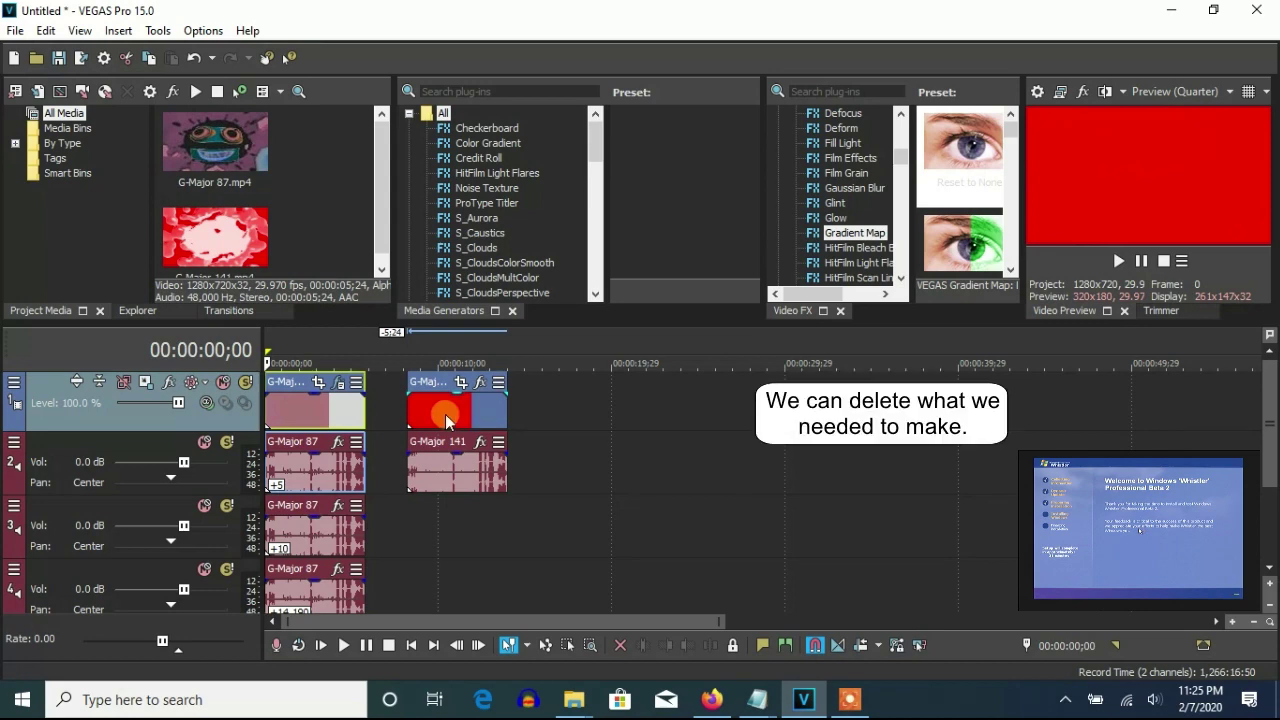
# - Delete all G-Major 87 video and audio events, and move the G-Major 141 clip to the start of the timeline
pyautogui.rightClick(308, 612)
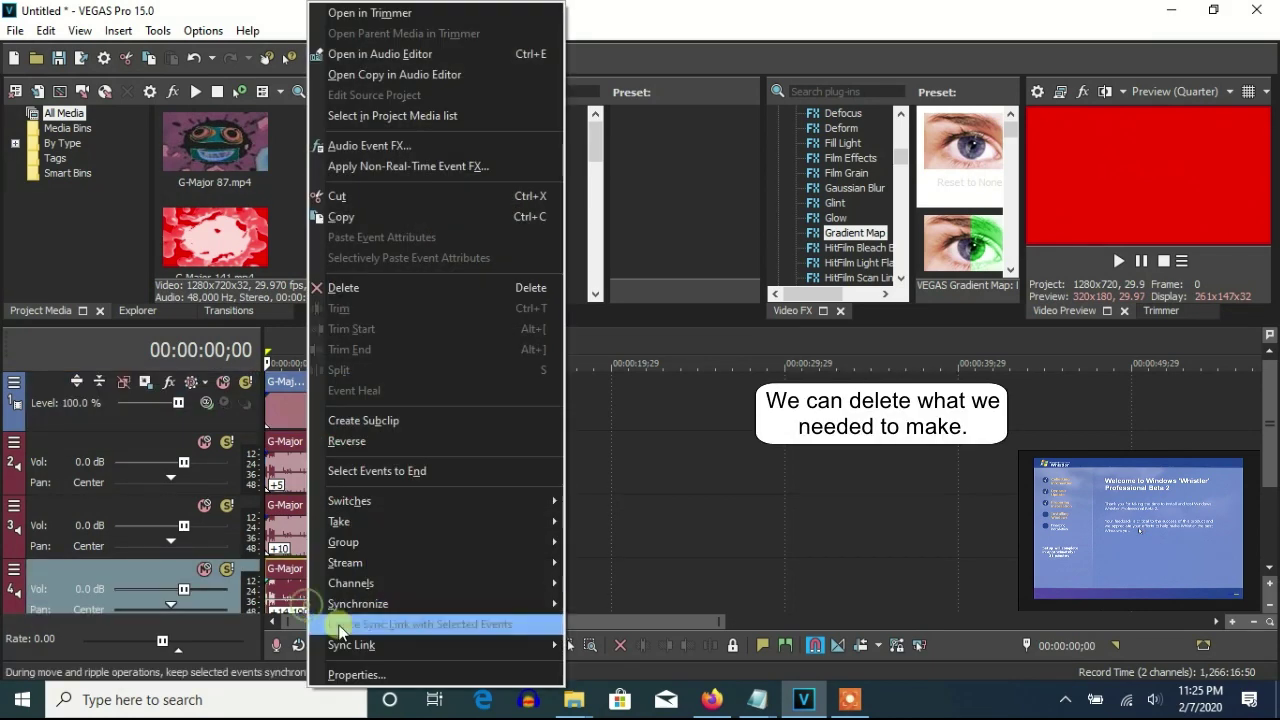
pyautogui.click(357, 288)
pyautogui.rightClick(314, 482)
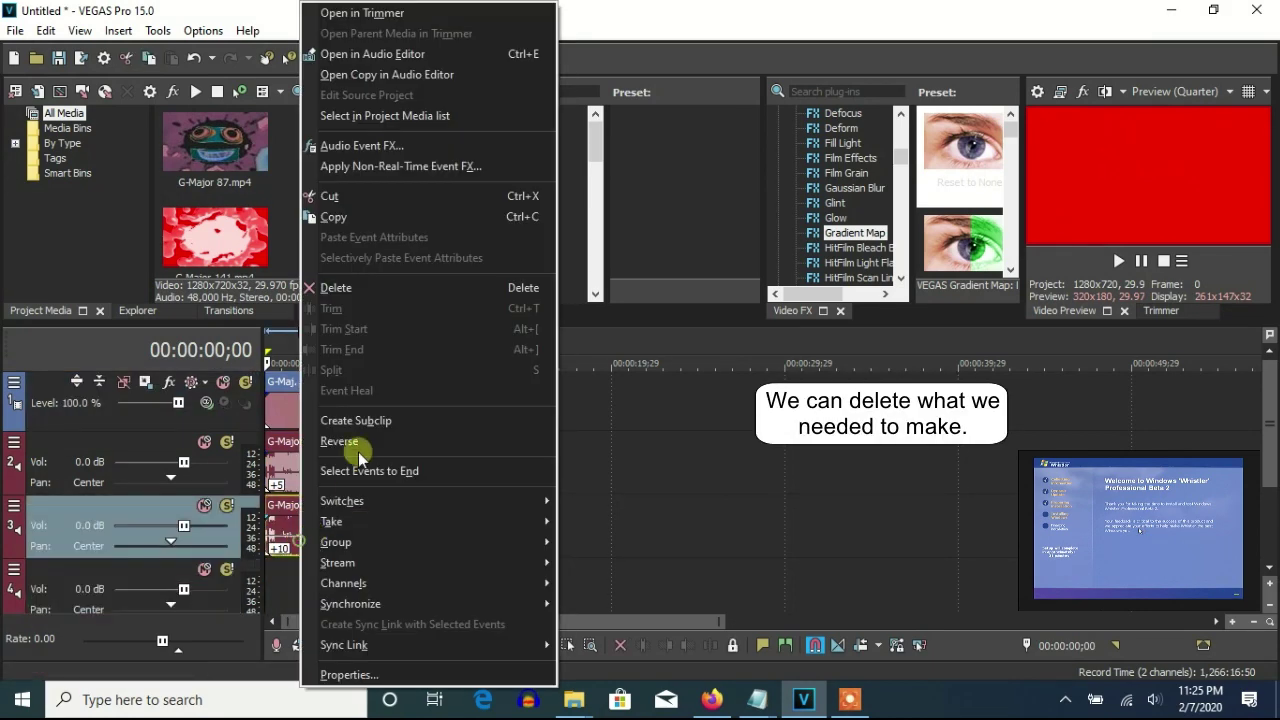
pyautogui.click(334, 286)
pyautogui.click(278, 428)
pyautogui.press('Delete')
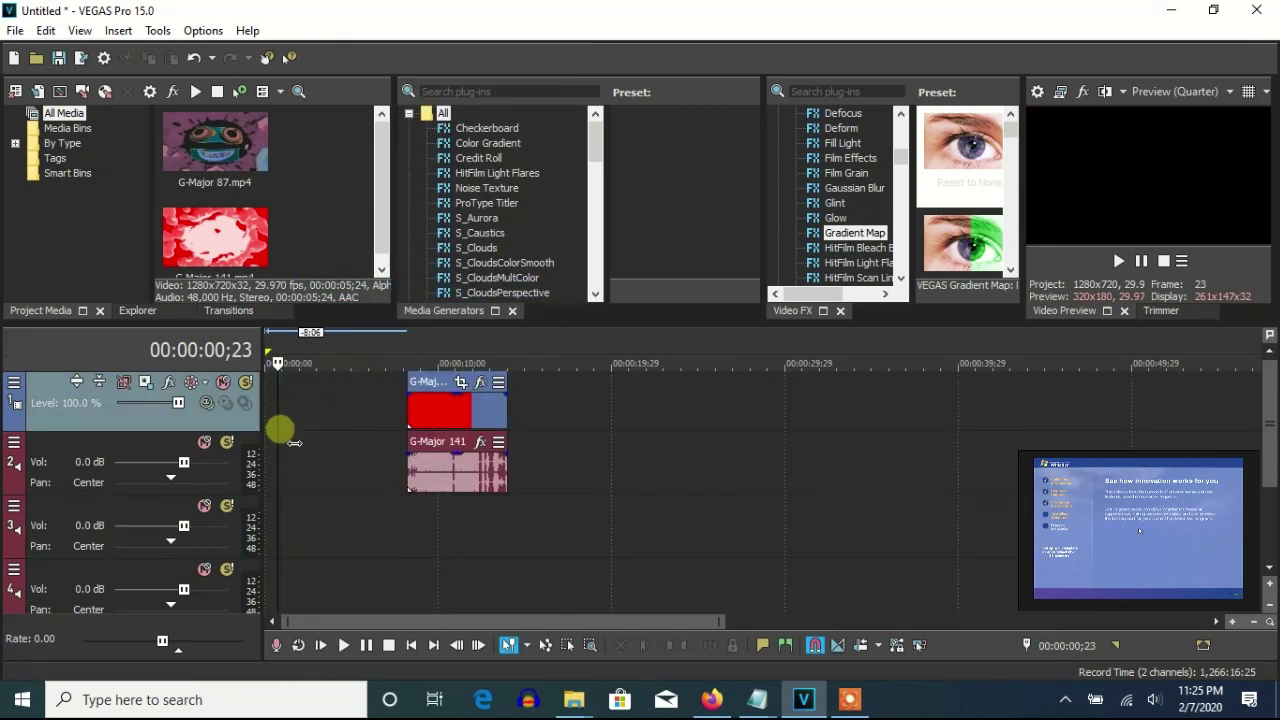
pyautogui.click(320, 408)
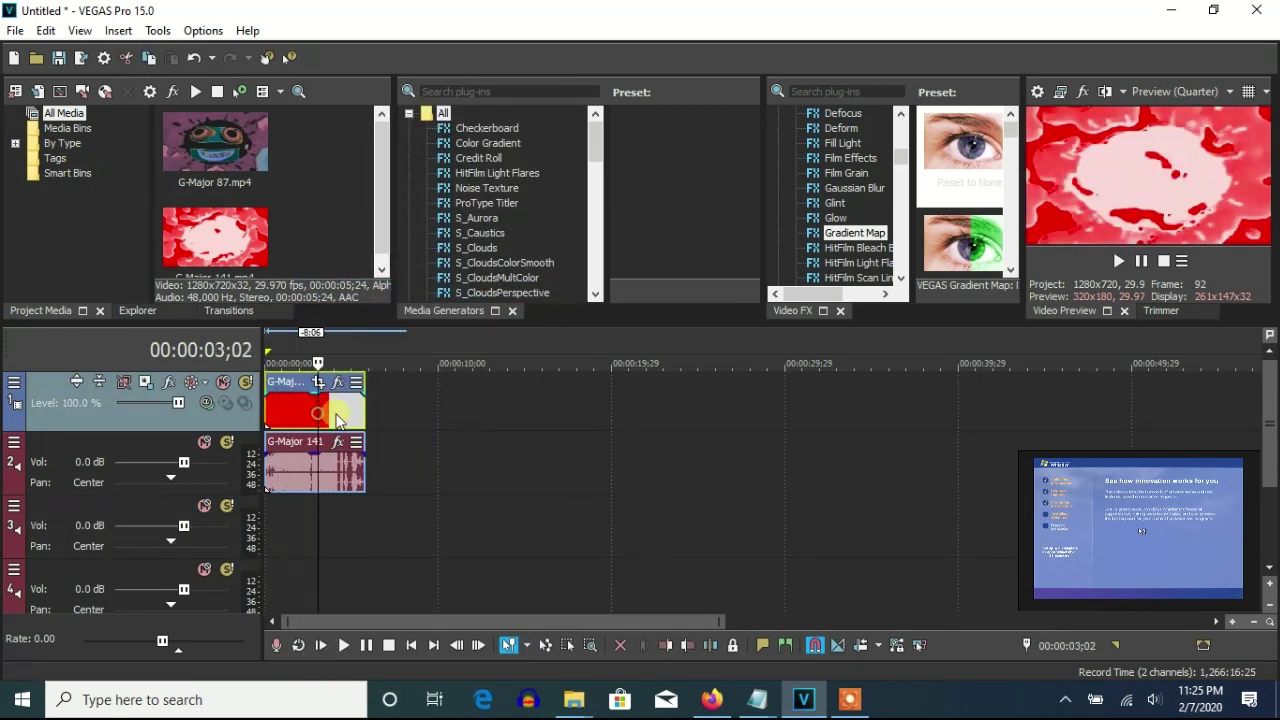
# - Add the HSL Adjust effect with the Max Saturation preset to the G-Major 141 video event, and close the effect settings
pyautogui.rightClick(336, 410)
pyautogui.click(397, 156)
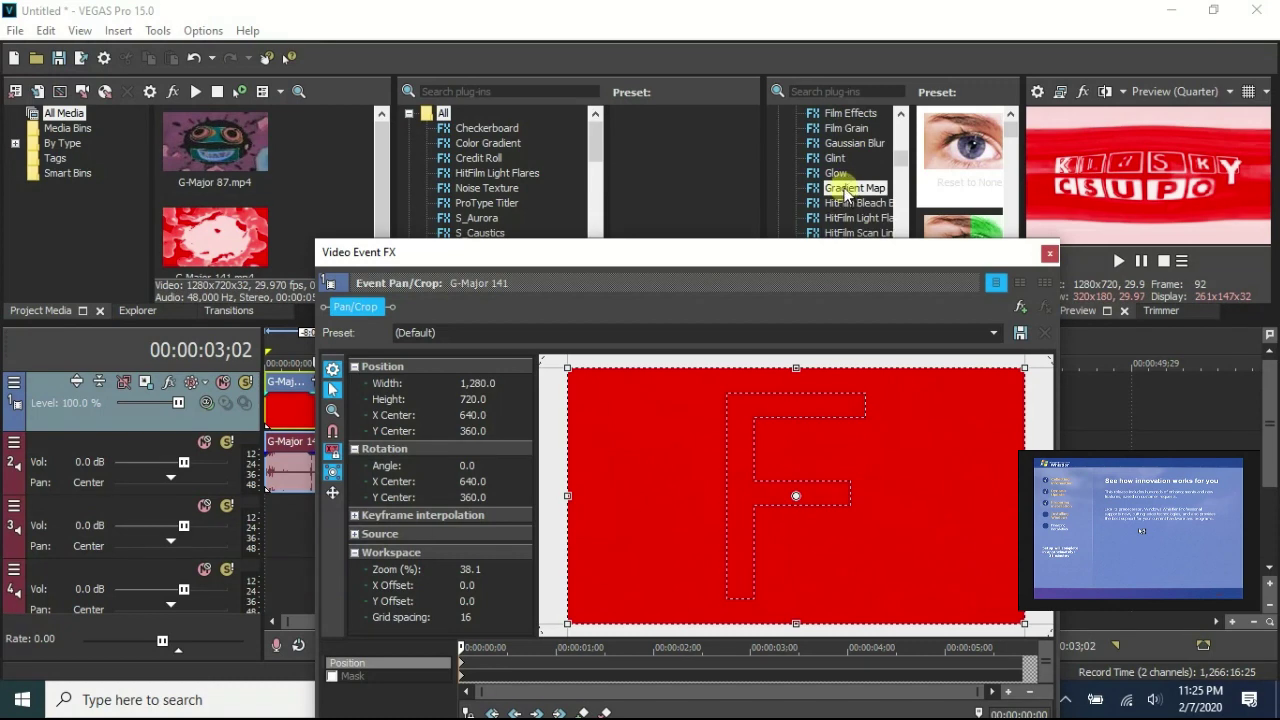
pyautogui.scroll(-3, 845, 207)
pyautogui.click(849, 173)
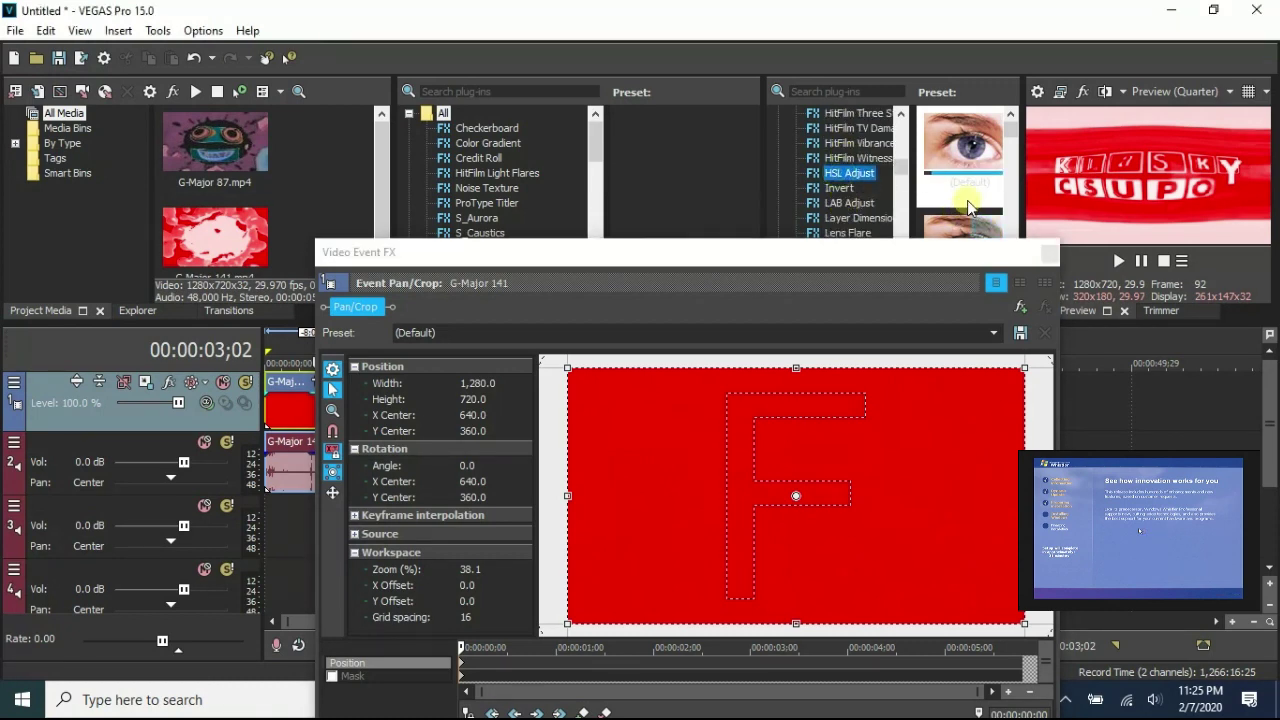
pyautogui.moveTo(970, 200); pyautogui.dragTo(771, 494)
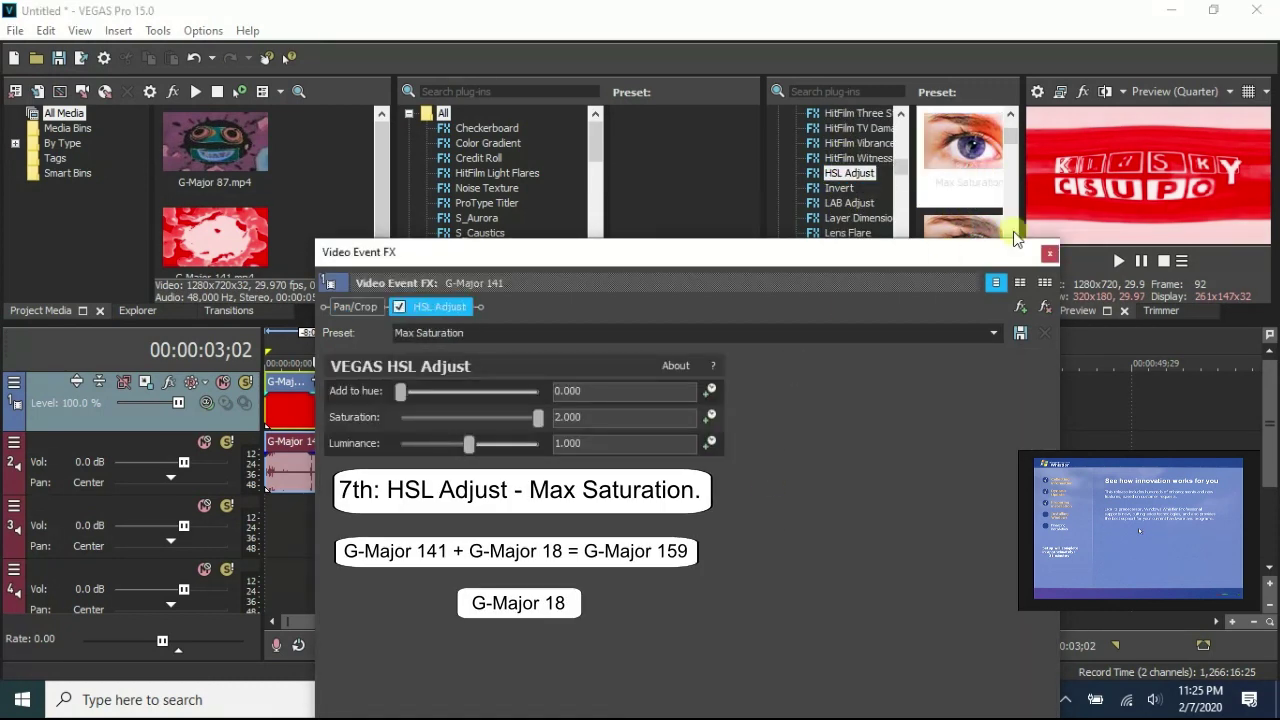
pyautogui.click(1049, 254)
# - Set the G-Major 141 audio event to the élastique method with Pro stretch attributes and a pitch change of -8
pyautogui.rightClick(360, 487)
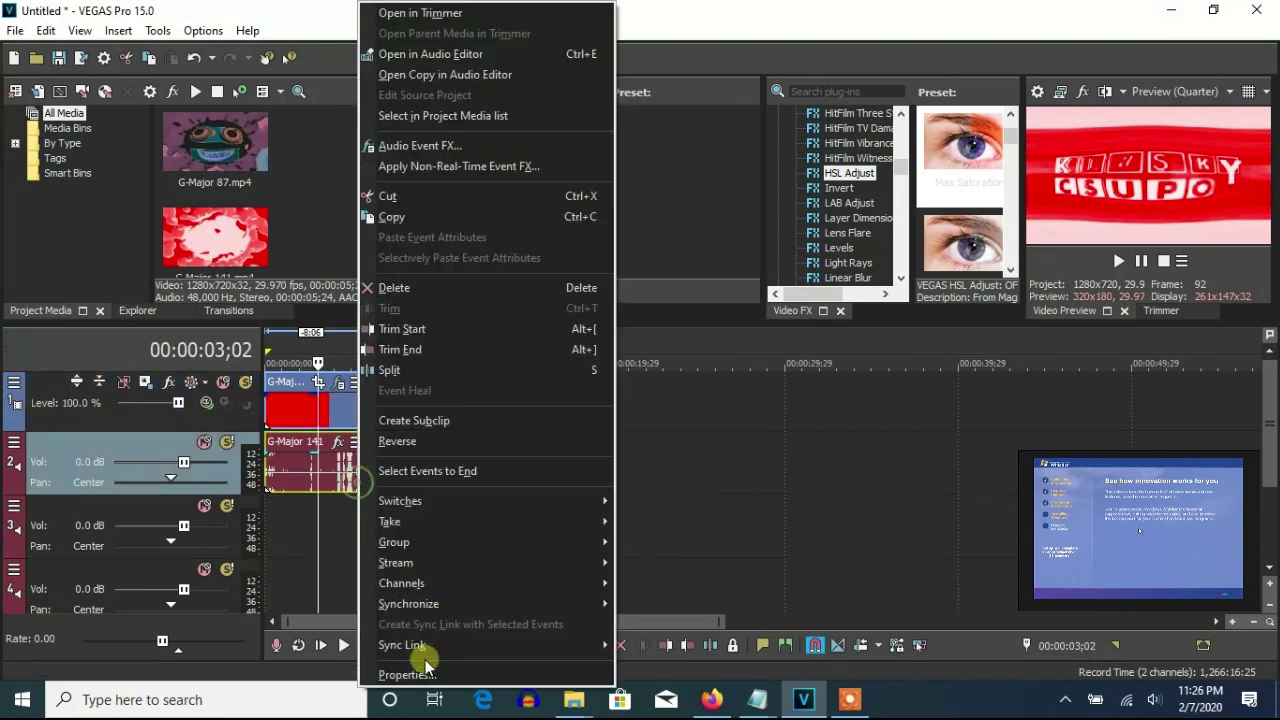
pyautogui.click(420, 655)
pyautogui.click(696, 295)
pyautogui.click(651, 310)
pyautogui.click(696, 321)
pyautogui.click(690, 350)
pyautogui.click(765, 393)
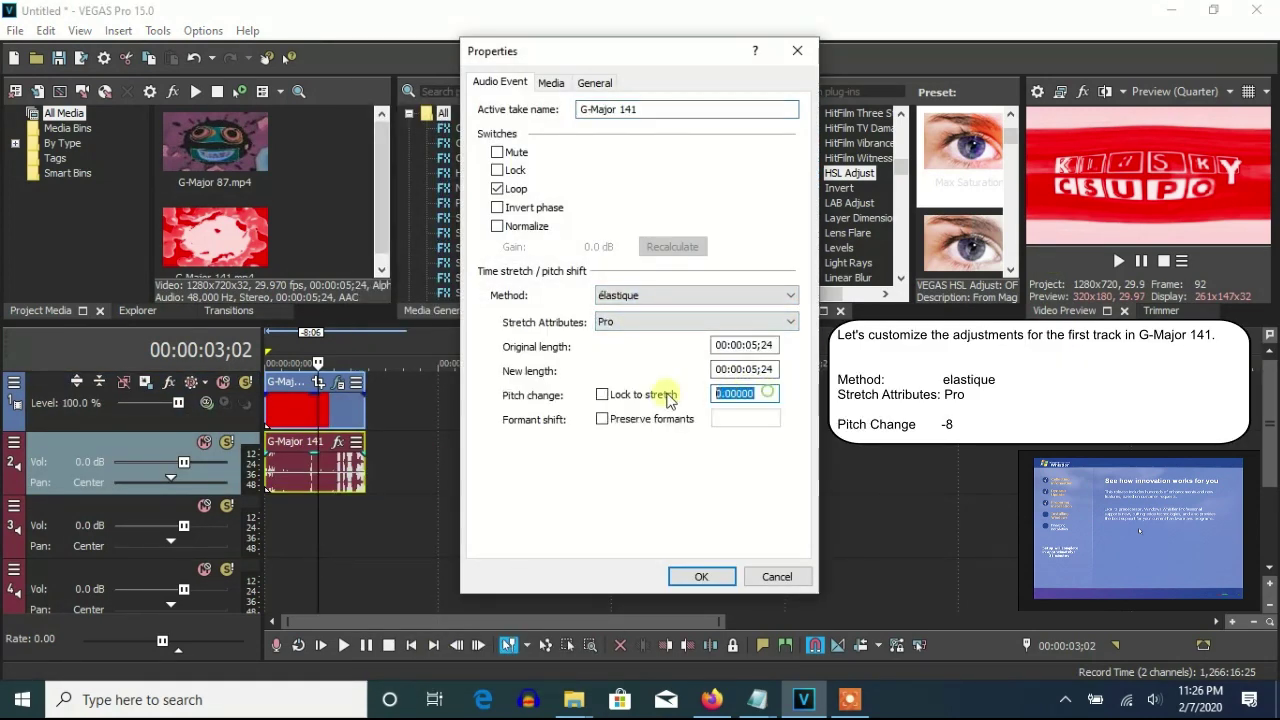
pyautogui.write('-8')
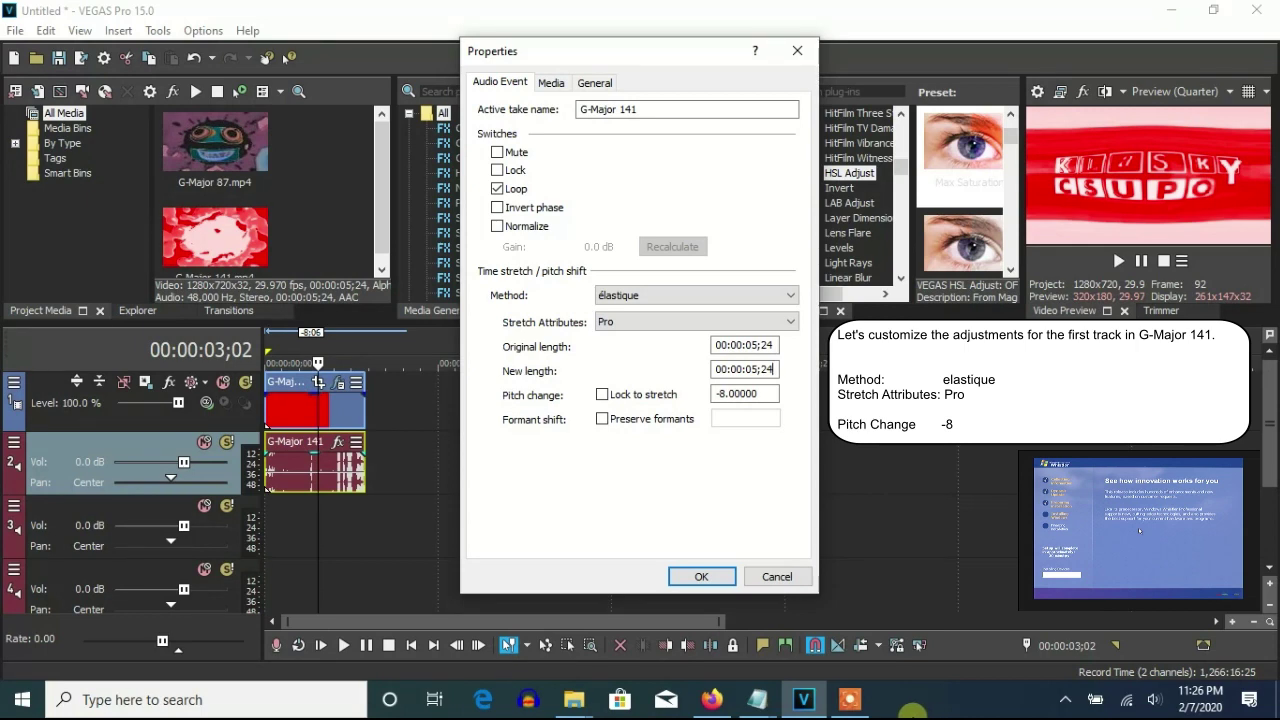
pyautogui.click(700, 577)
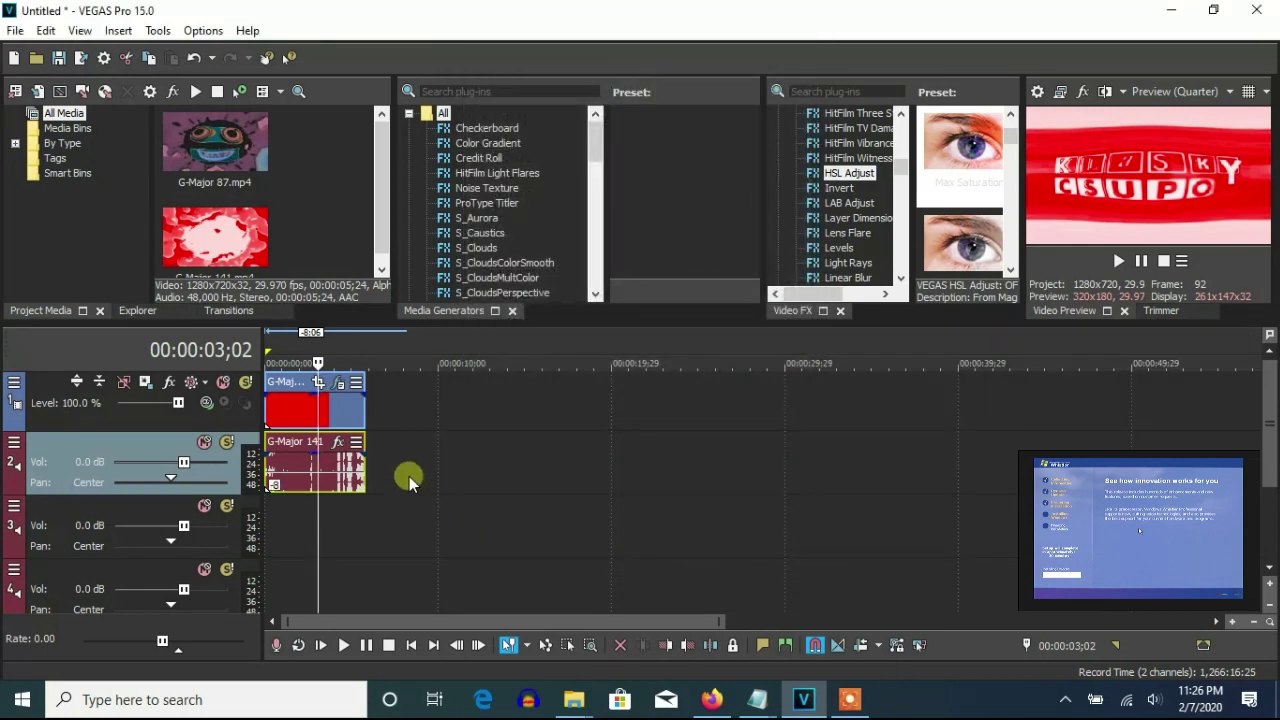
# - Duplicate the G-Major 141 audio track with the copy's pitch change set to 0, and play the sample
pyautogui.rightClick(414, 480)
pyautogui.click(447, 307)
pyautogui.rightClick(340, 525)
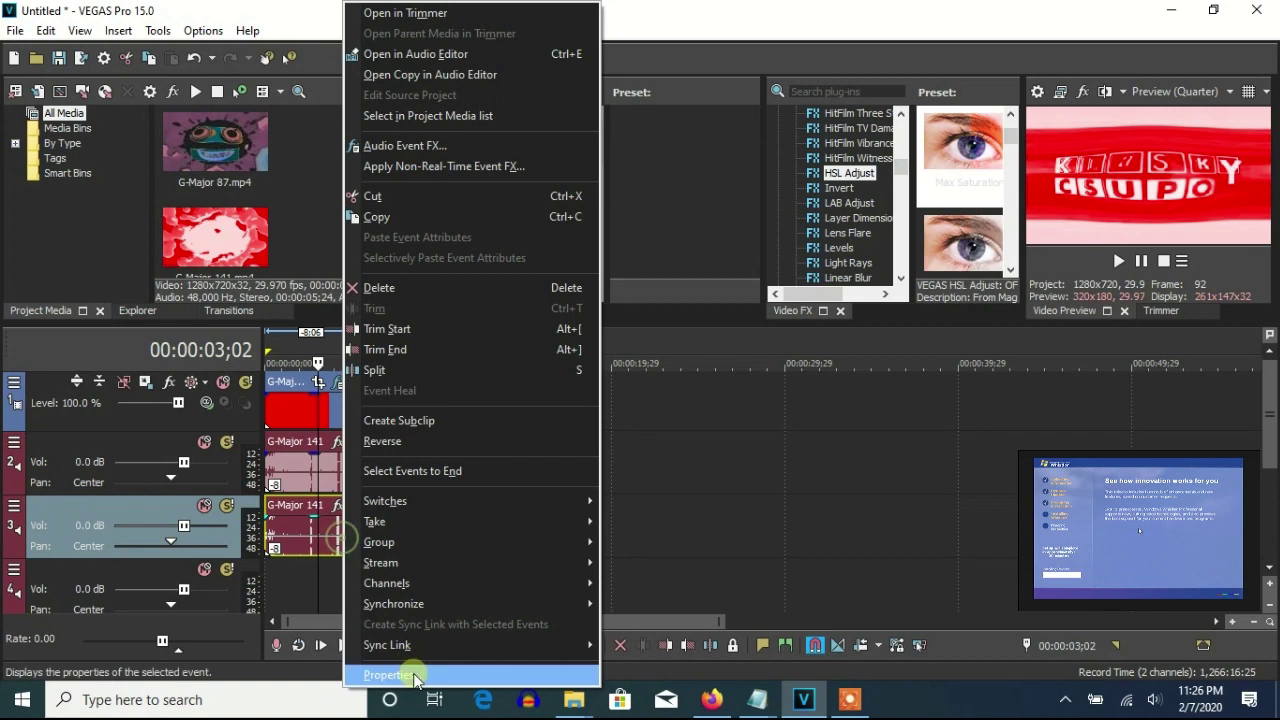
pyautogui.click(400, 676)
pyautogui.click(738, 394)
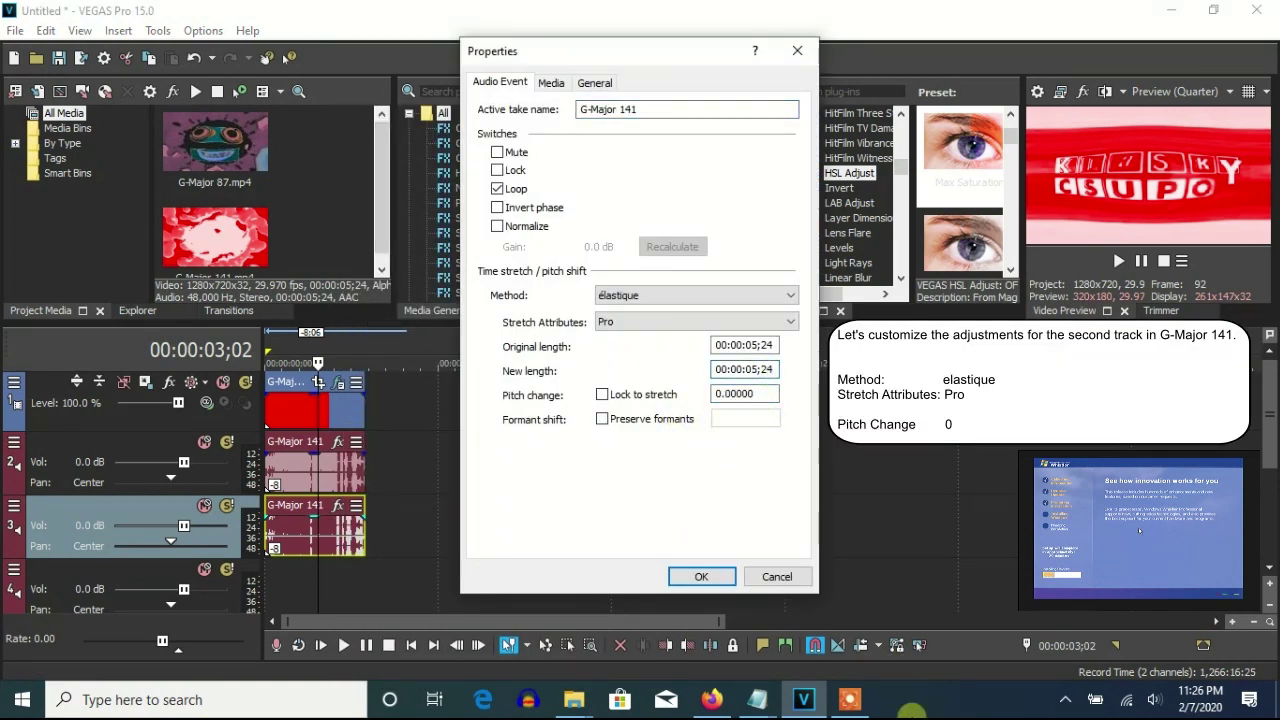
pyautogui.click(700, 577)
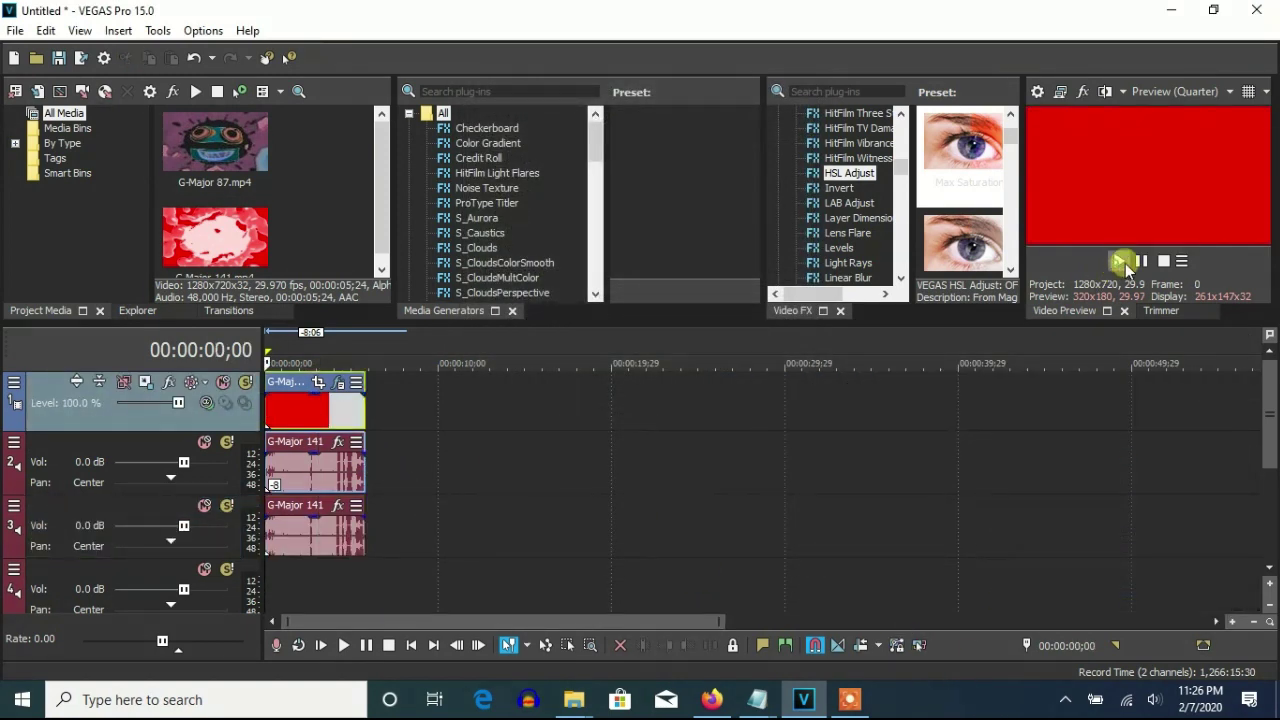
pyautogui.click(1118, 260)
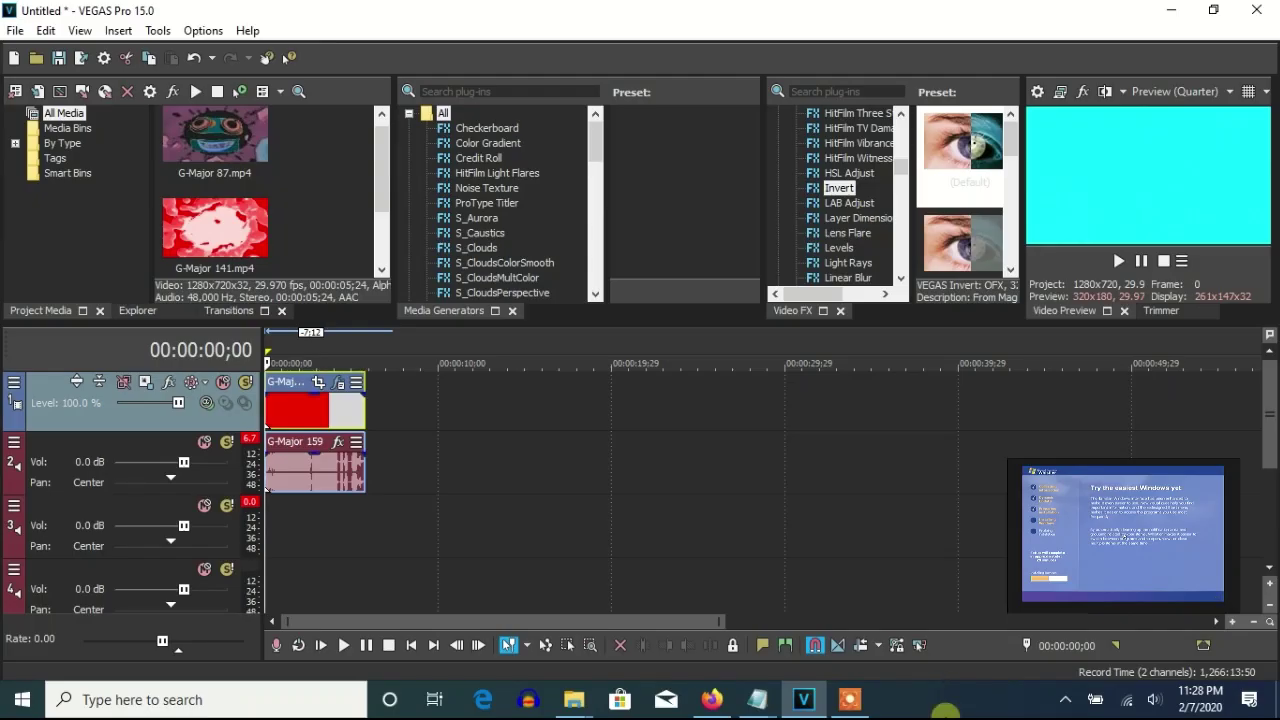
# - Check the Invert effect settings on the G-Major 159 video event and close them
pyautogui.click(339, 382)
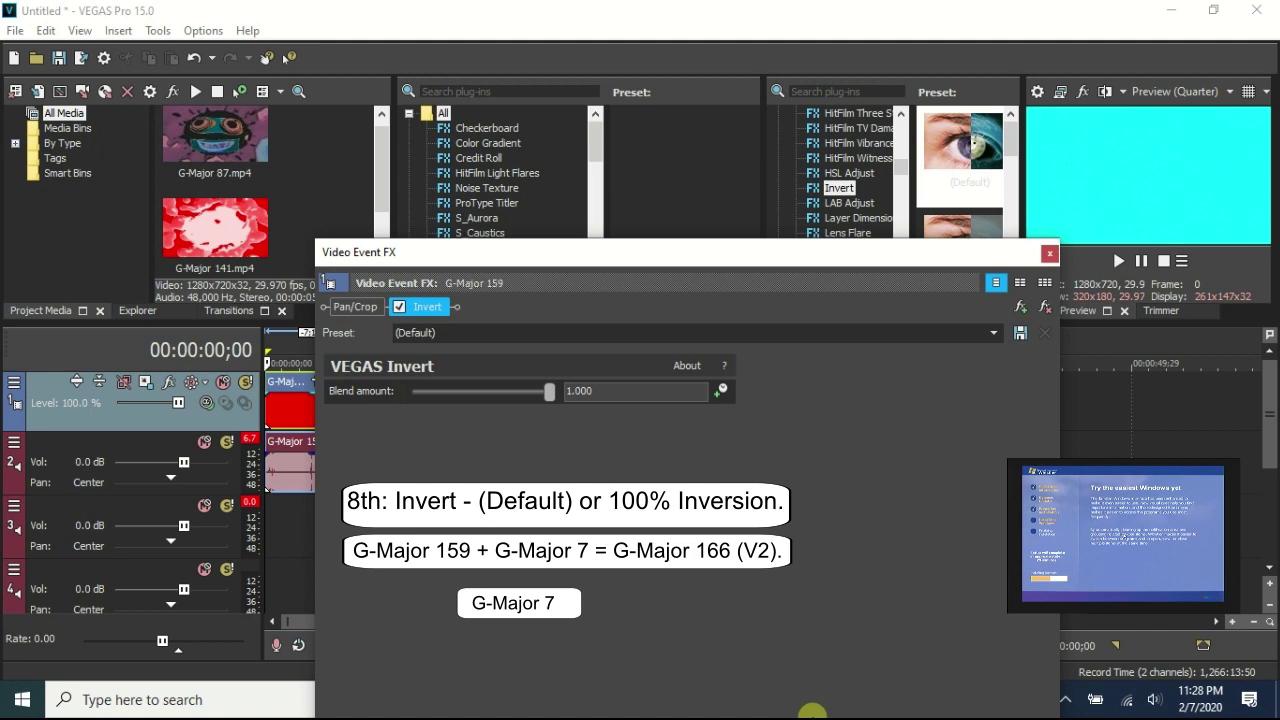
pyautogui.click(1047, 254)
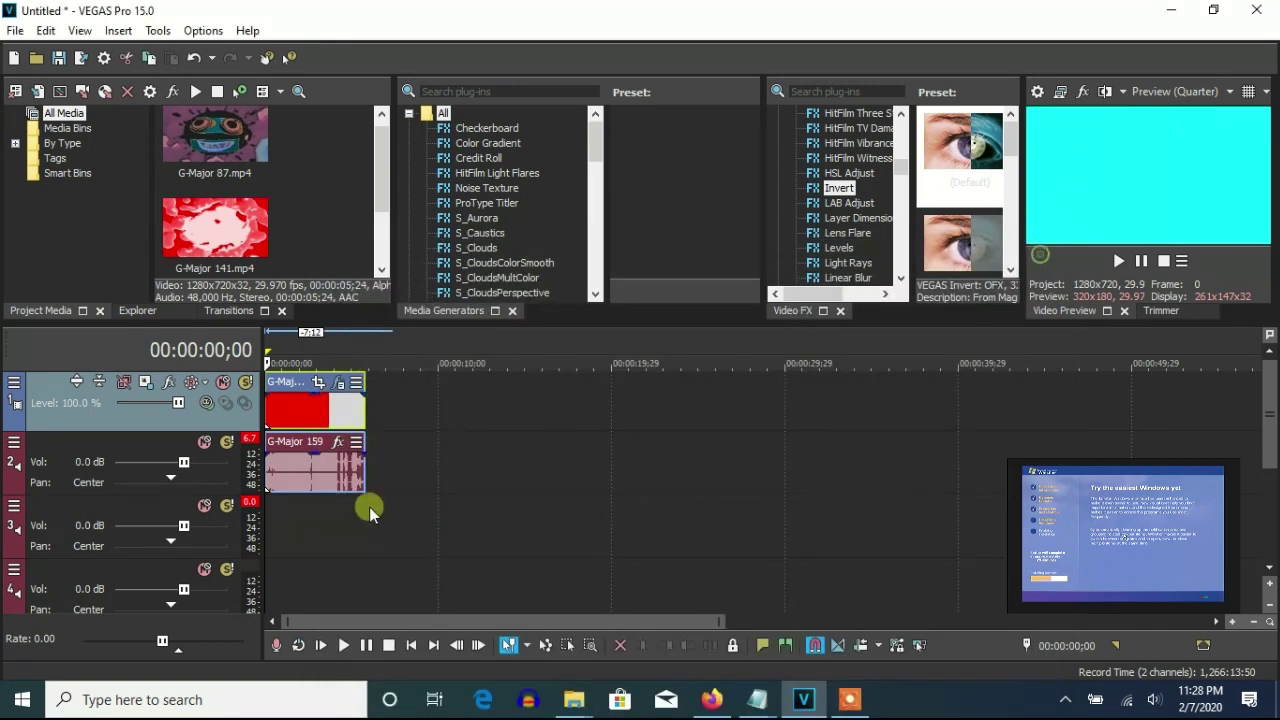
# - Set the G-Major 159 audio event to the Classic method with A17. Drums, unpitched (minimum echo) and a pitch change of 0
pyautogui.rightClick(348, 470)
pyautogui.click(410, 652)
pyautogui.click(663, 322)
pyautogui.click(709, 523)
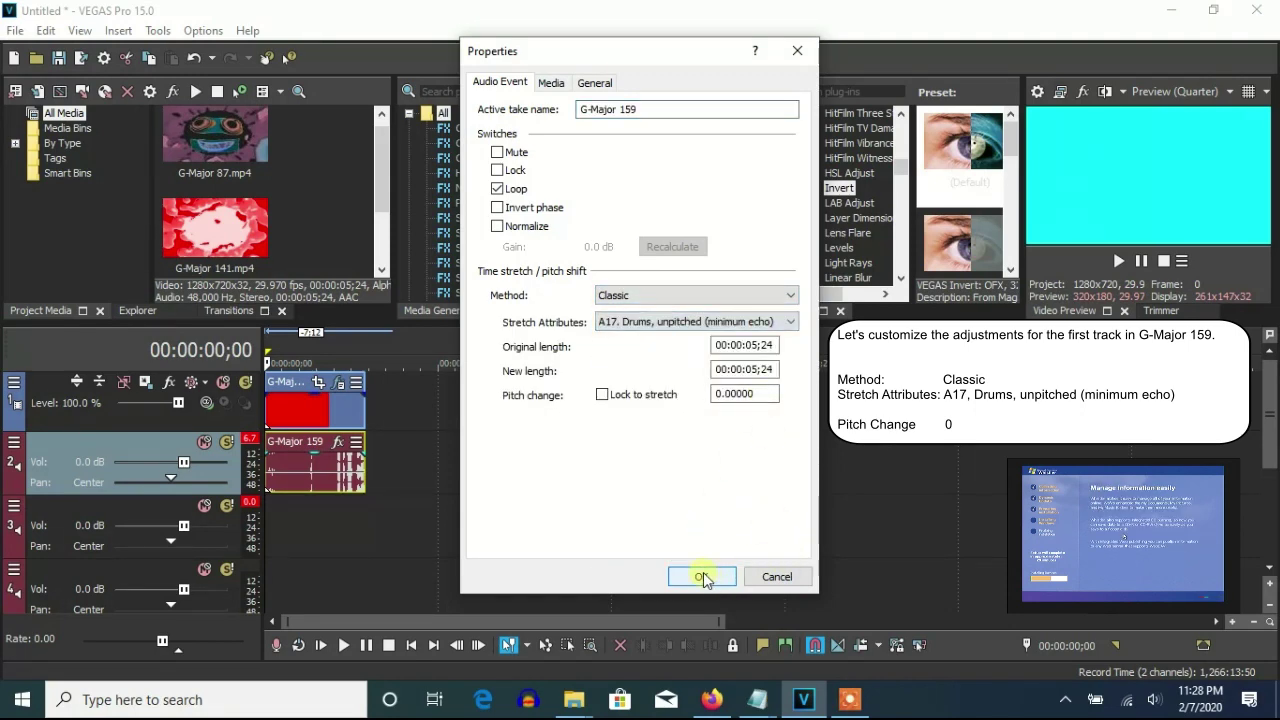
pyautogui.click(700, 577)
# - Duplicate the G-Major 159 audio track and set the copied event's pitch change to 3
pyautogui.rightClick(417, 478)
pyautogui.click(470, 334)
pyautogui.rightClick(329, 554)
pyautogui.click(388, 672)
pyautogui.doubleClick(745, 393)
pyautogui.write('3')
pyautogui.click(773, 370)
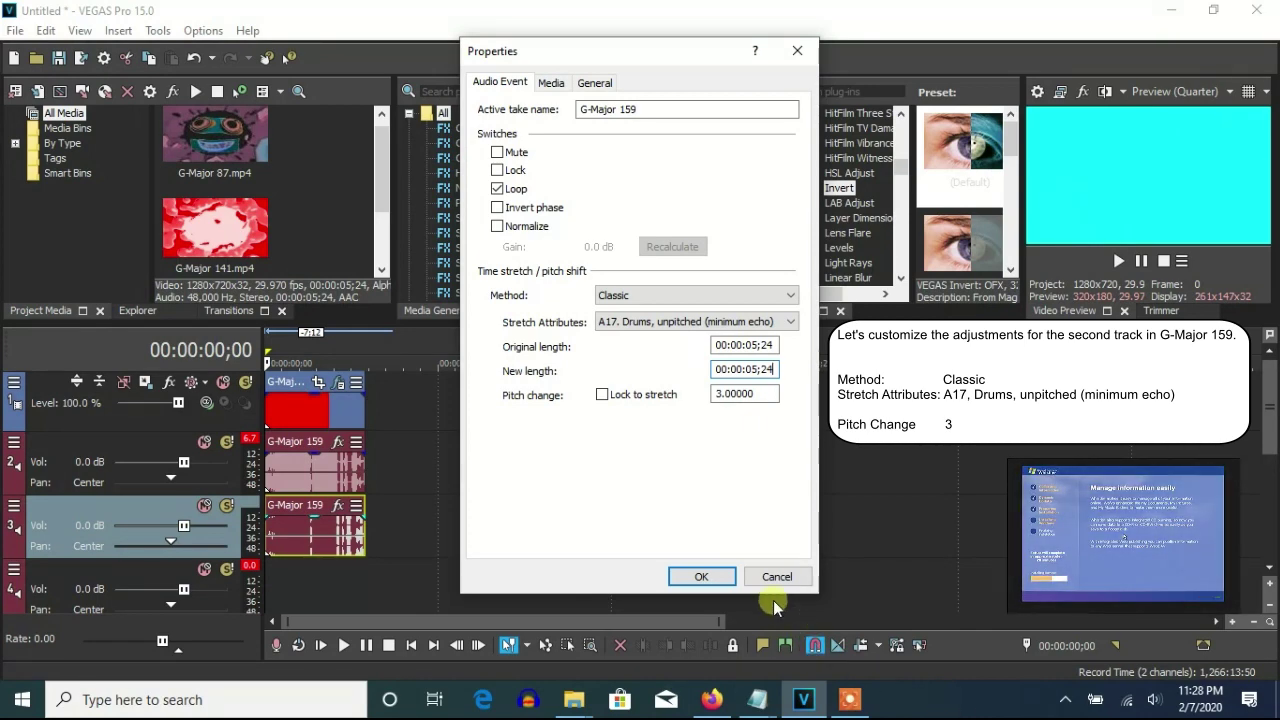
pyautogui.click(702, 577)
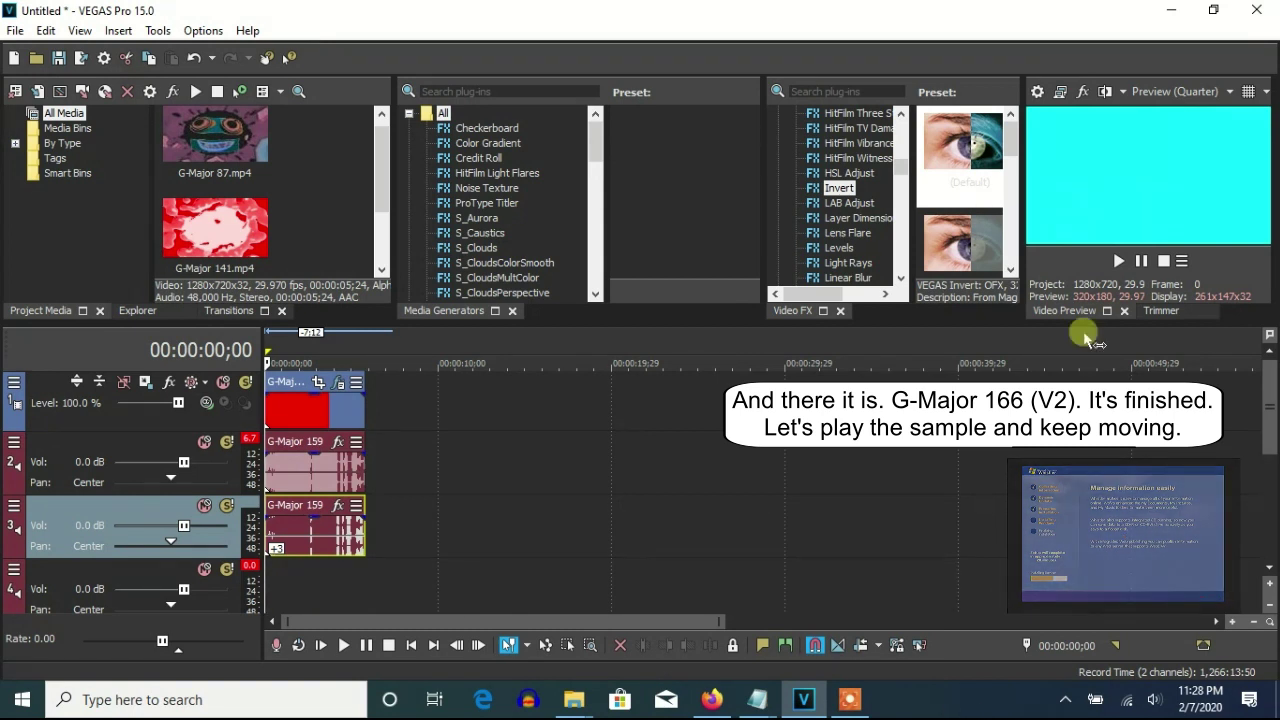
# - Play the finished G-Major 166 (V2) sample and pause it near the end
pyautogui.press('space')
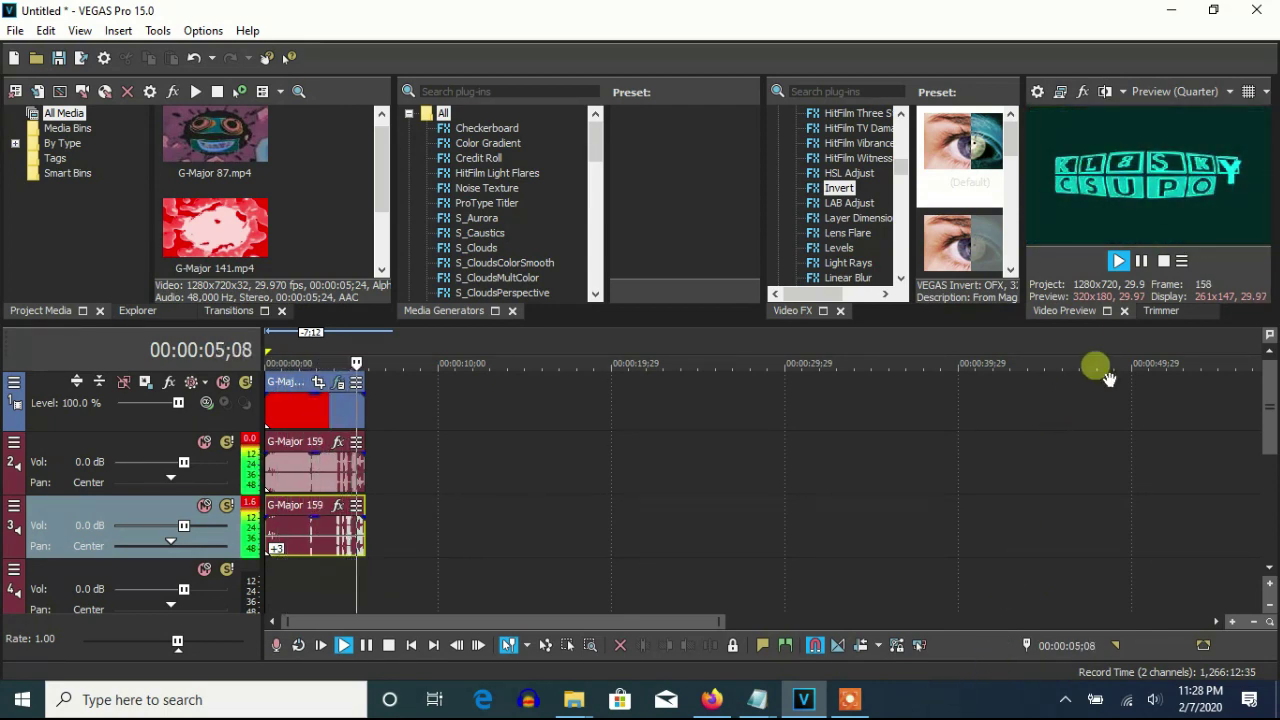
pyautogui.click(1141, 260)
pyautogui.moveTo(750, 646)
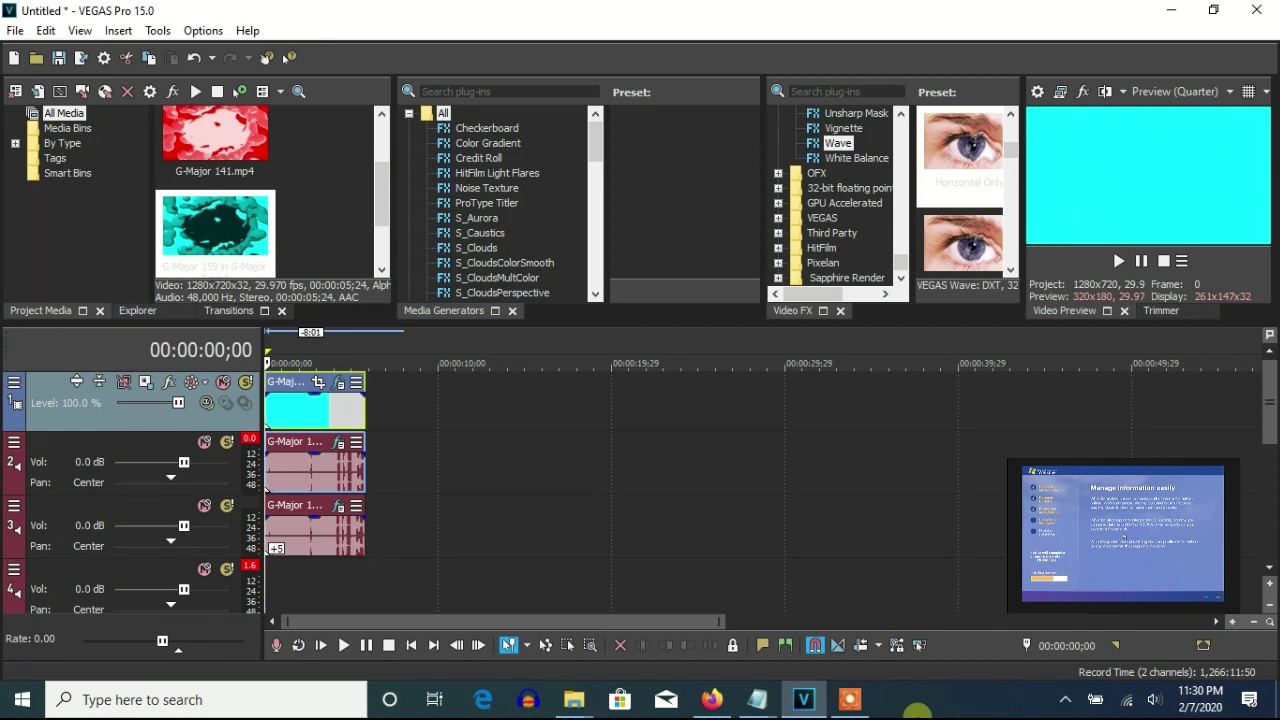
# - Check the Wave settings on the video event and the ExpressFX Distortion settings on the first audio event
pyautogui.click(342, 384)
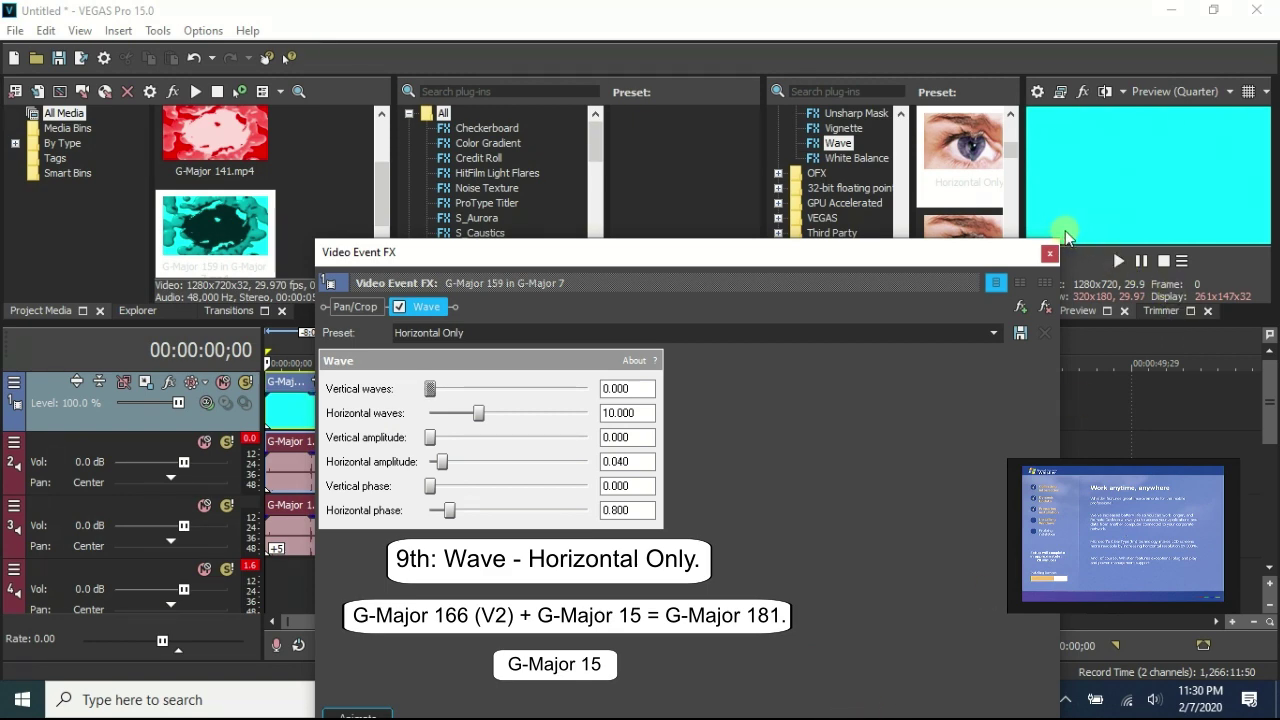
pyautogui.click(1049, 253)
pyautogui.click(339, 441)
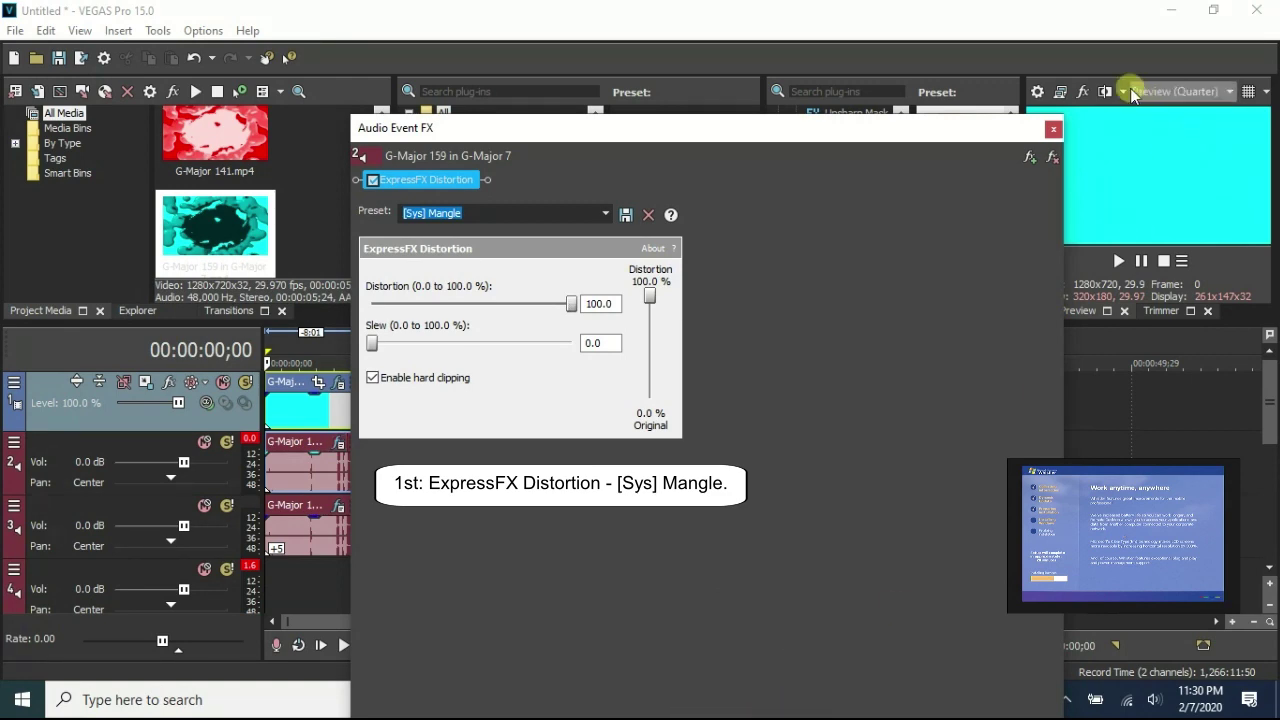
pyautogui.click(1053, 129)
# - Set the first G-Major 159 audio event to the Classic method with A17. Drums, unpitched (minimum echo)
pyautogui.rightClick(345, 489)
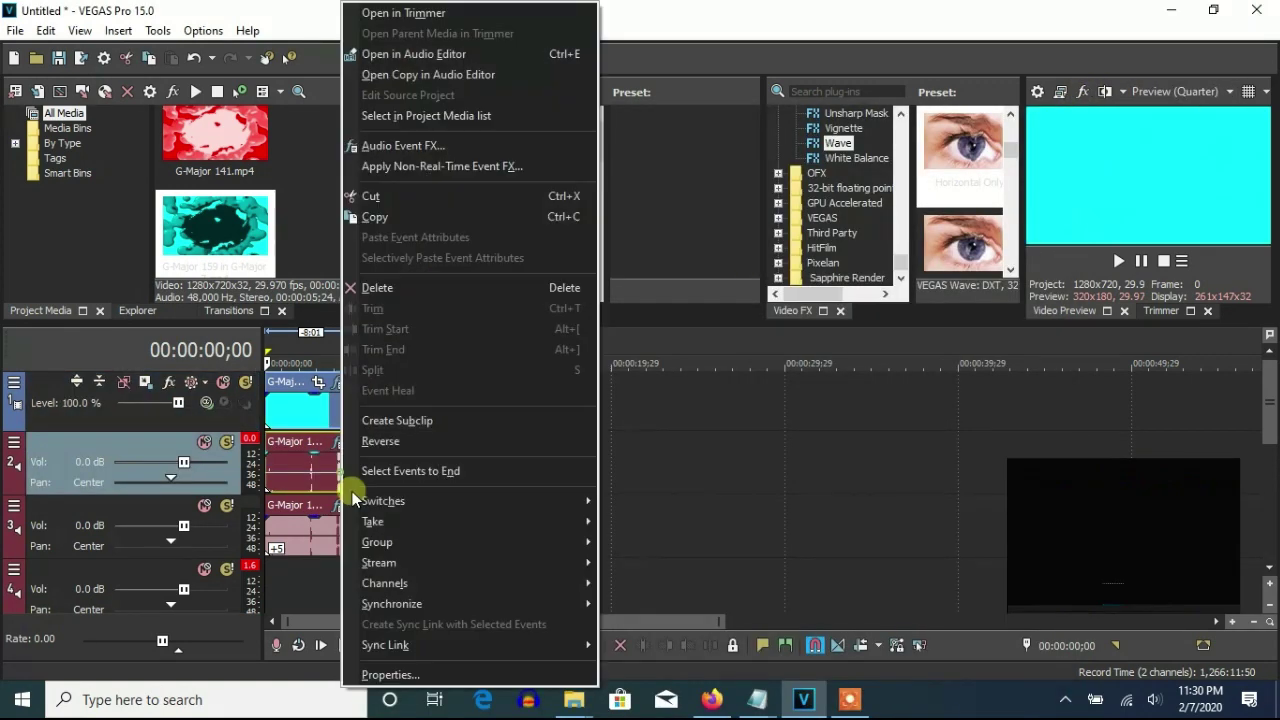
pyautogui.click(390, 674)
pyautogui.click(669, 295)
pyautogui.click(696, 321)
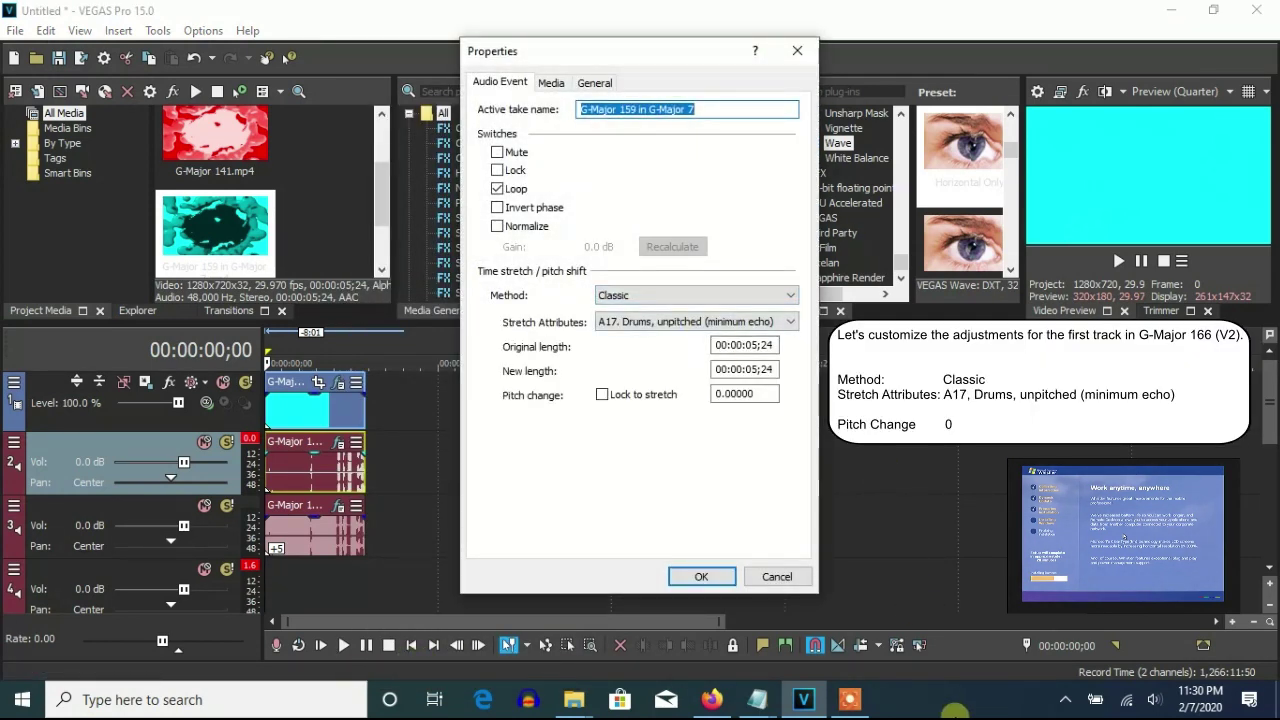
pyautogui.click(701, 578)
# - Check the ExpressFX Distortion settings and the time stretch and pitch properties of the second audio event
pyautogui.click(338, 505)
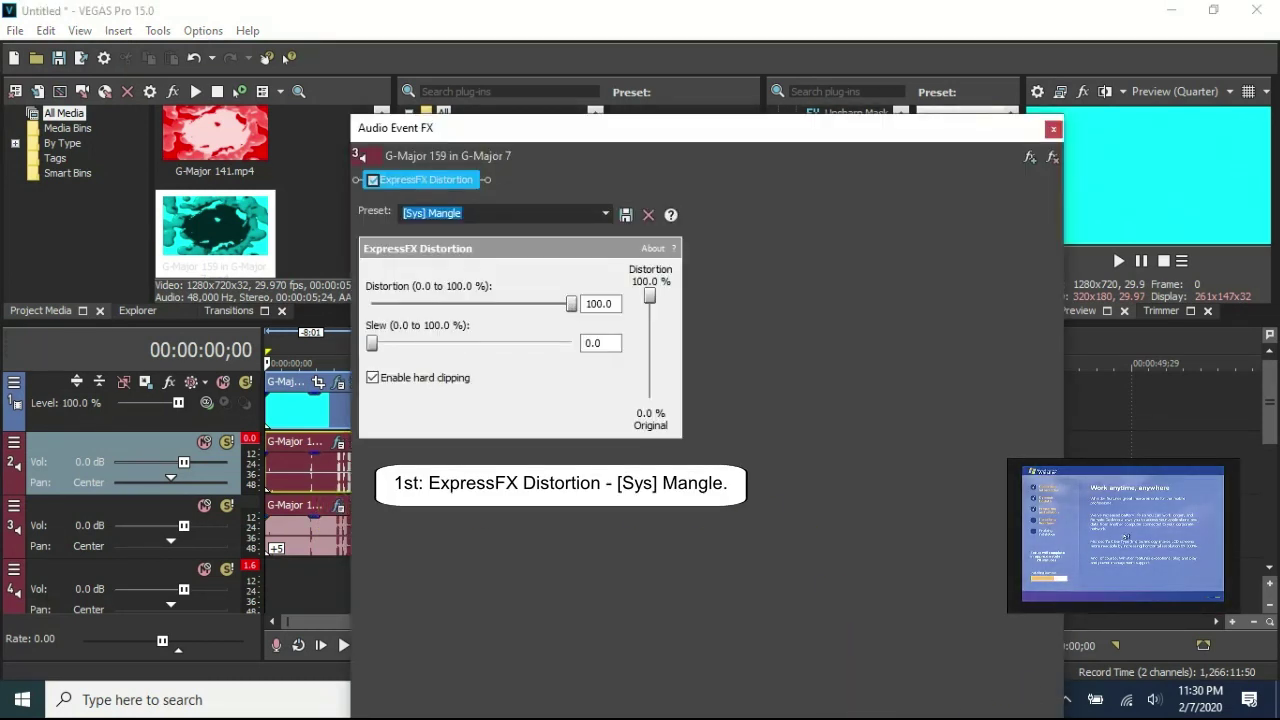
pyautogui.click(1055, 130)
pyautogui.rightClick(352, 540)
pyautogui.click(429, 677)
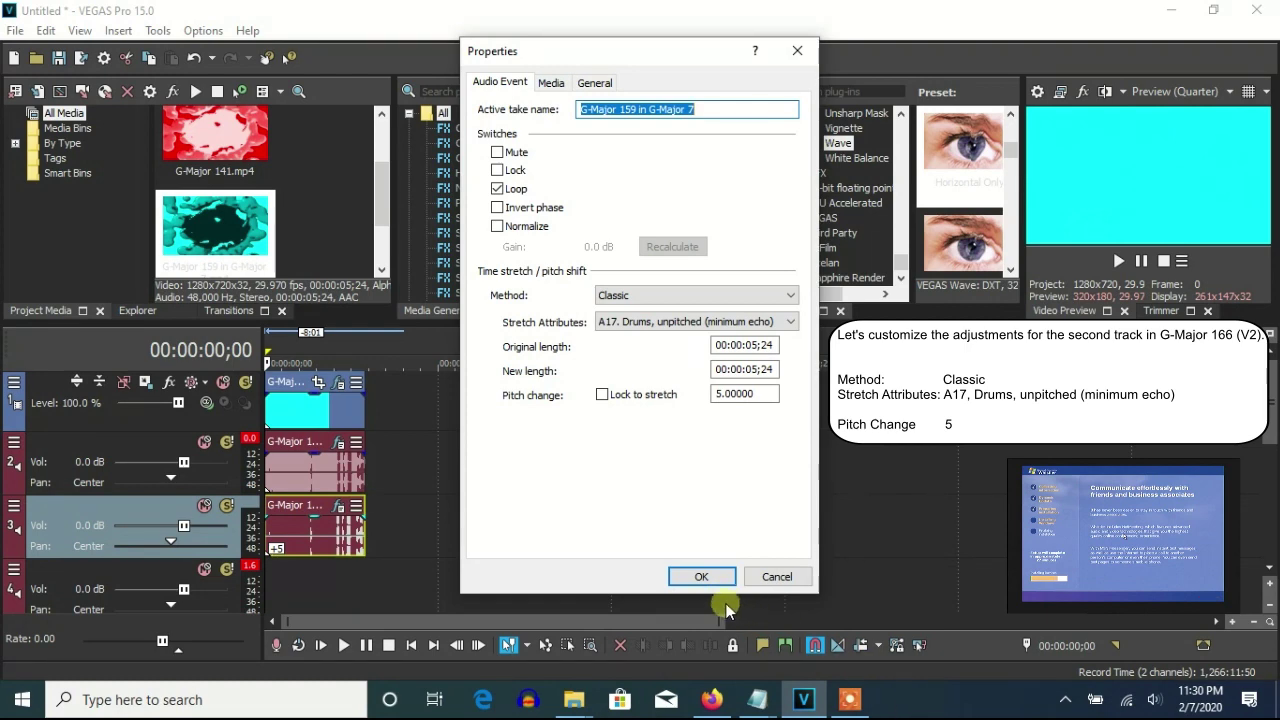
pyautogui.click(701, 577)
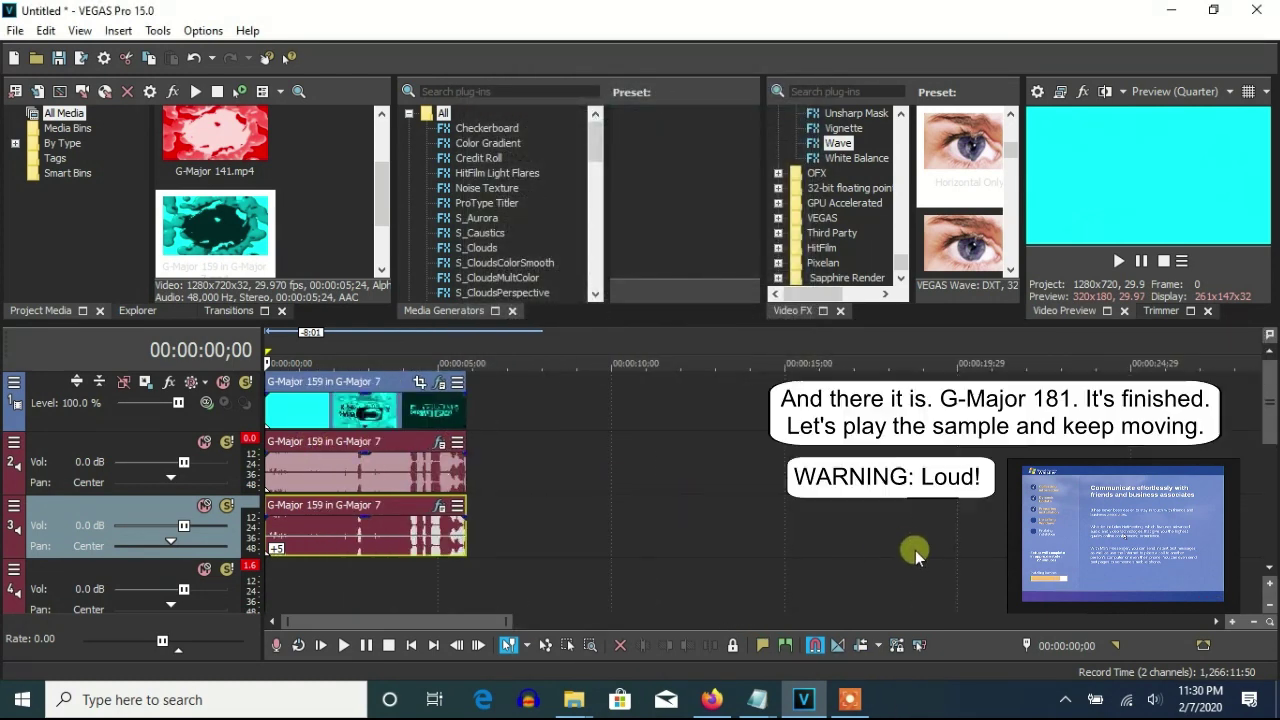
# - Play the finished G-Major 181 sample and pause it near the end
pyautogui.press('Down')
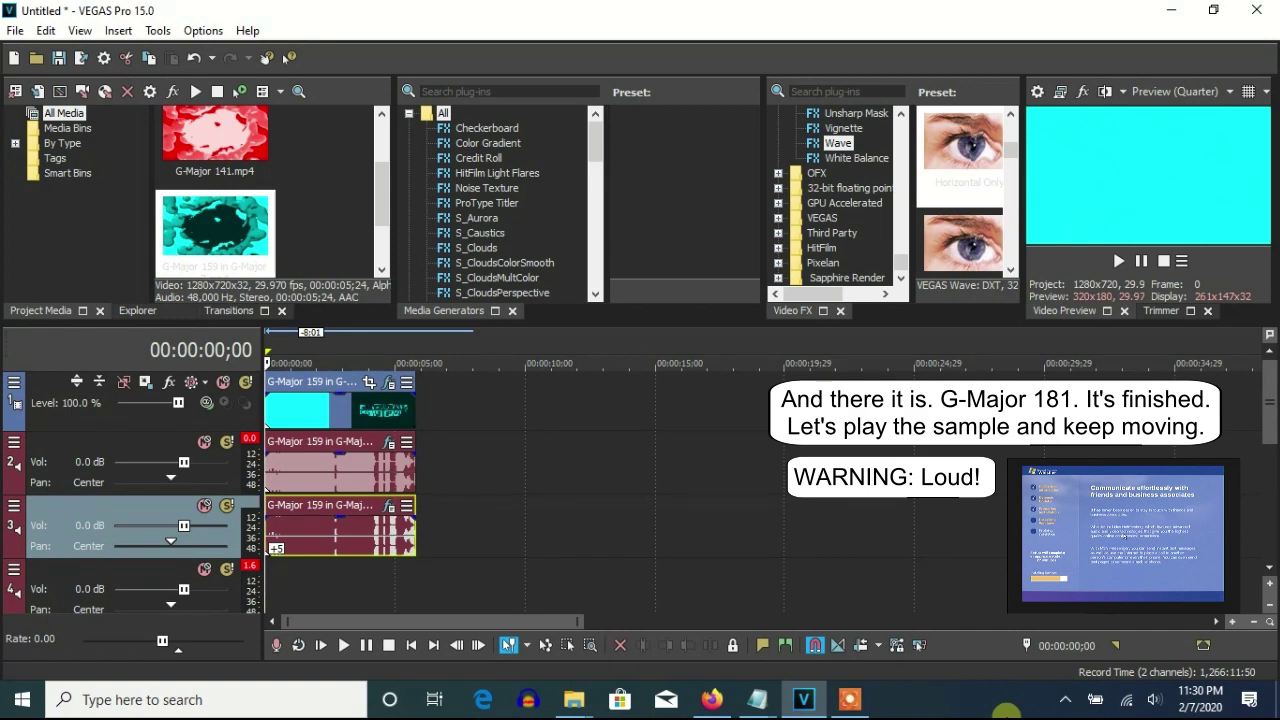
pyautogui.press('Up')
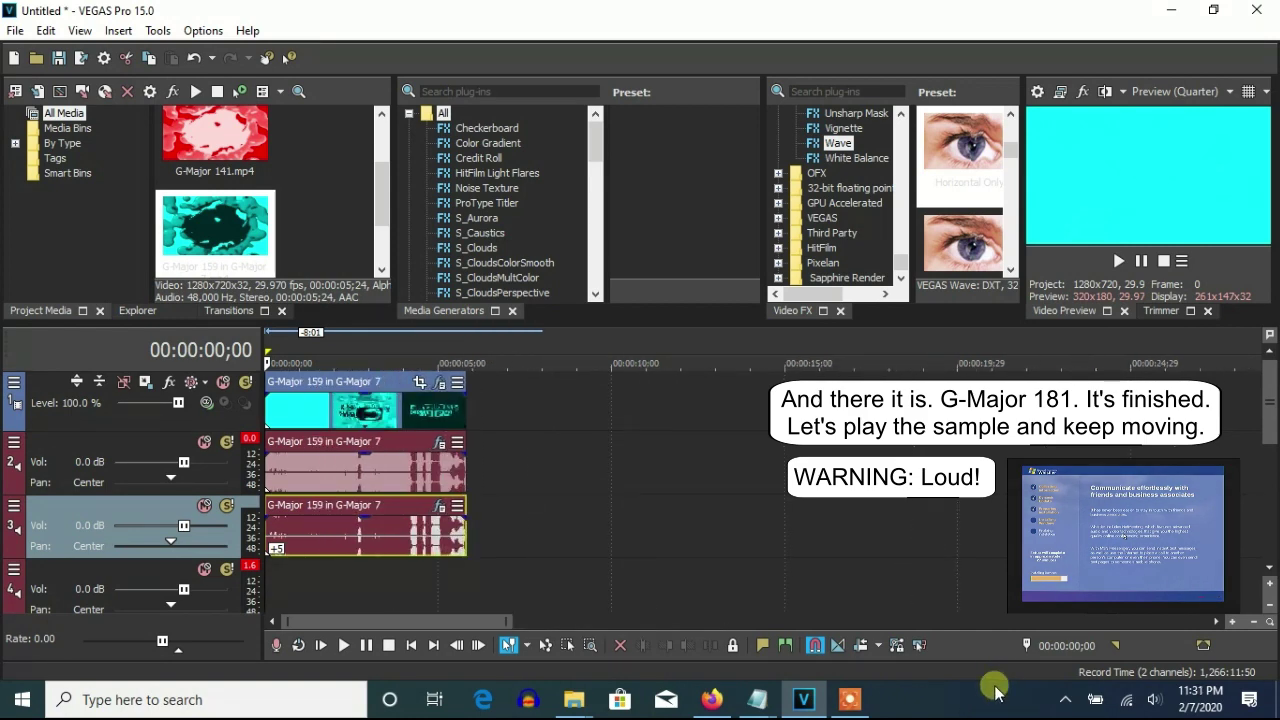
pyautogui.press('space')
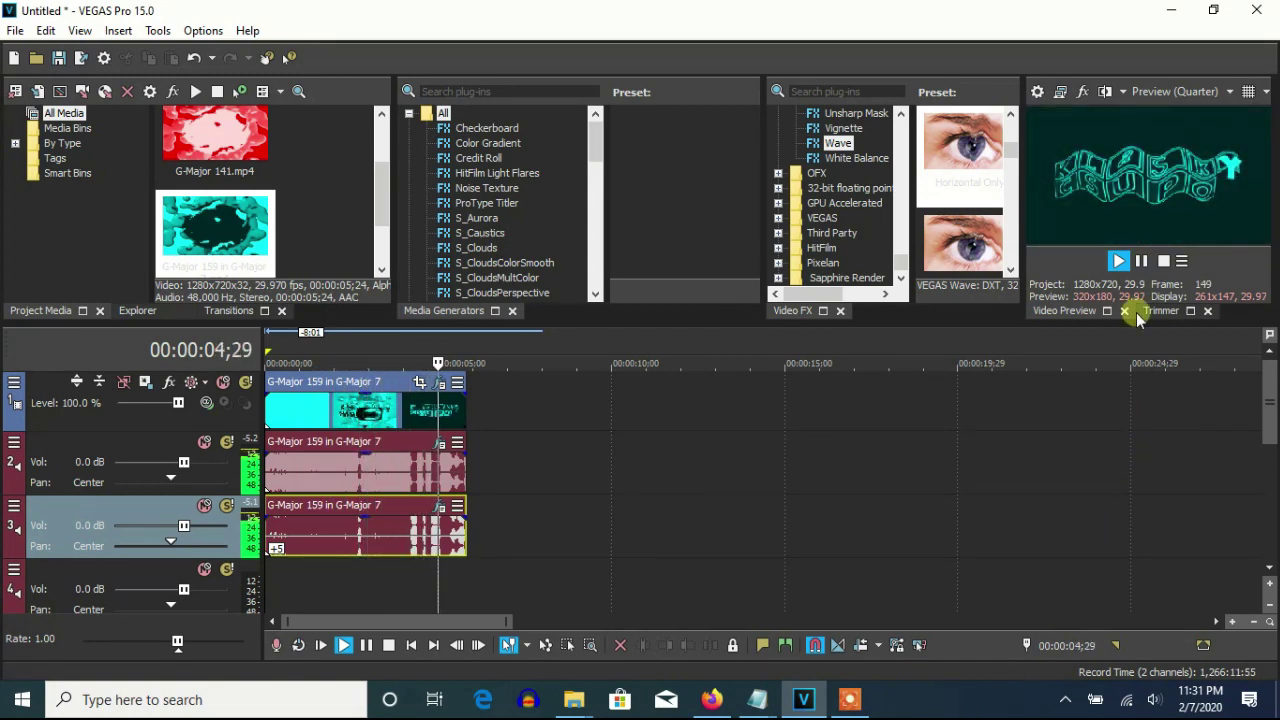
pyautogui.click(1141, 262)
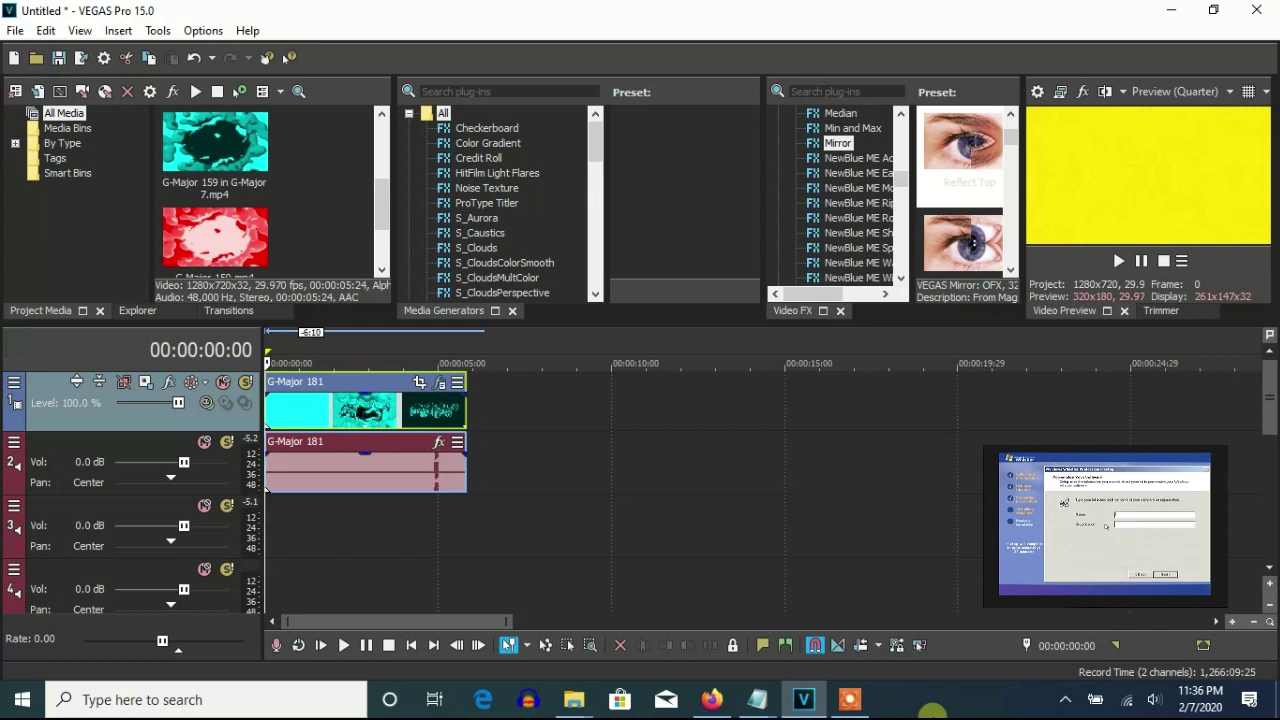
# - Check the HSL Adjust and Mirror settings on the G-Major 181 video event
pyautogui.click(441, 384)
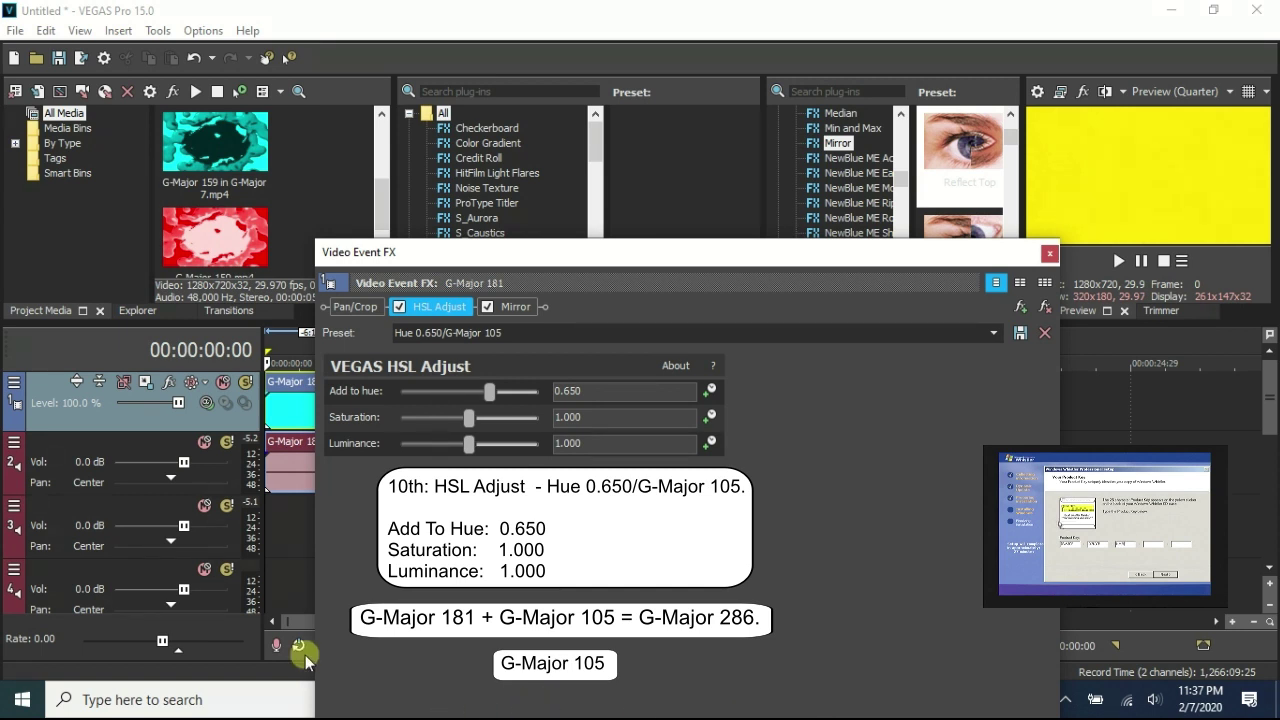
pyautogui.click(515, 306)
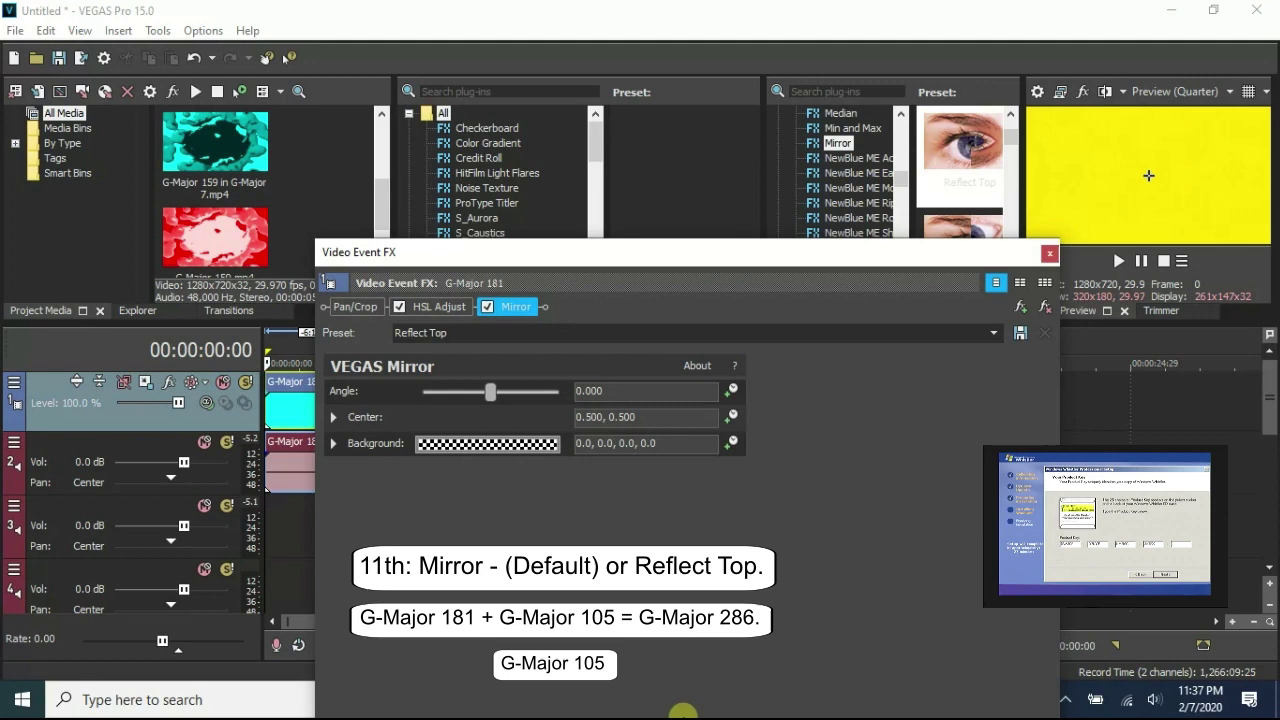
pyautogui.click(1049, 253)
# - Set the G-Major 181 audio event to the élastique method with Efficient stretching and a pitch change of -3
pyautogui.rightClick(413, 475)
pyautogui.click(466, 672)
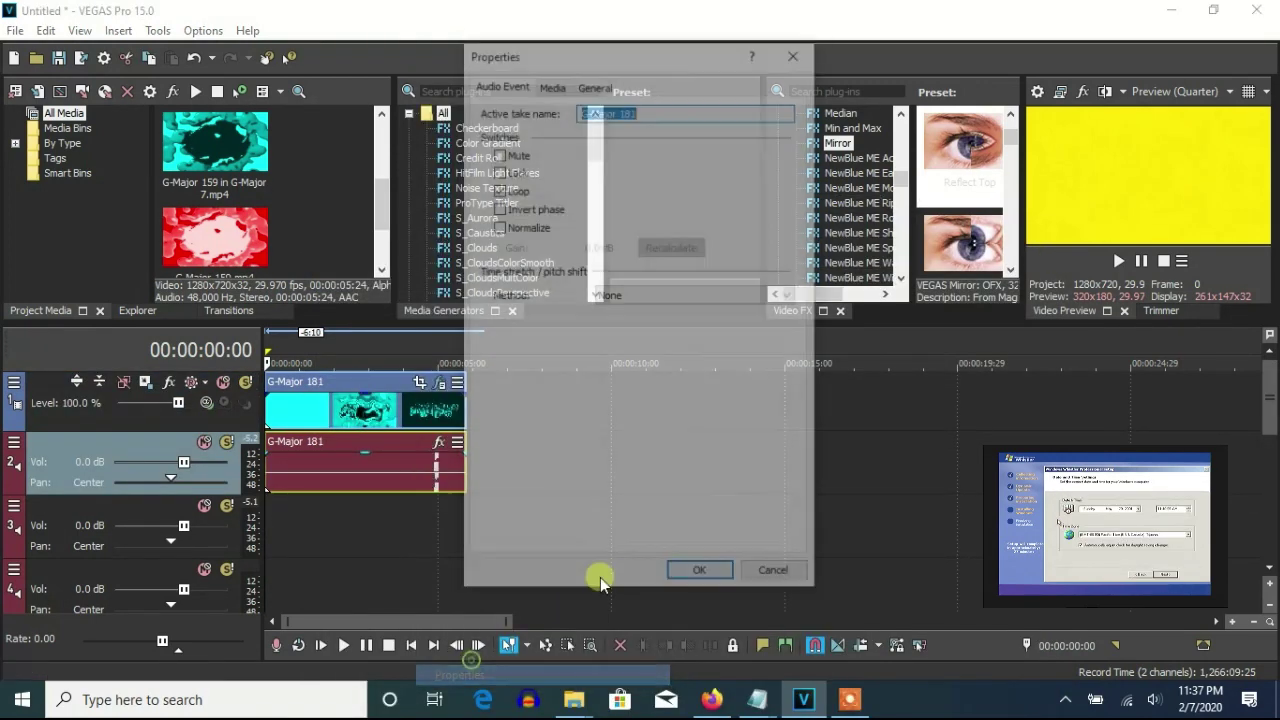
pyautogui.scroll(-1, 669, 294)
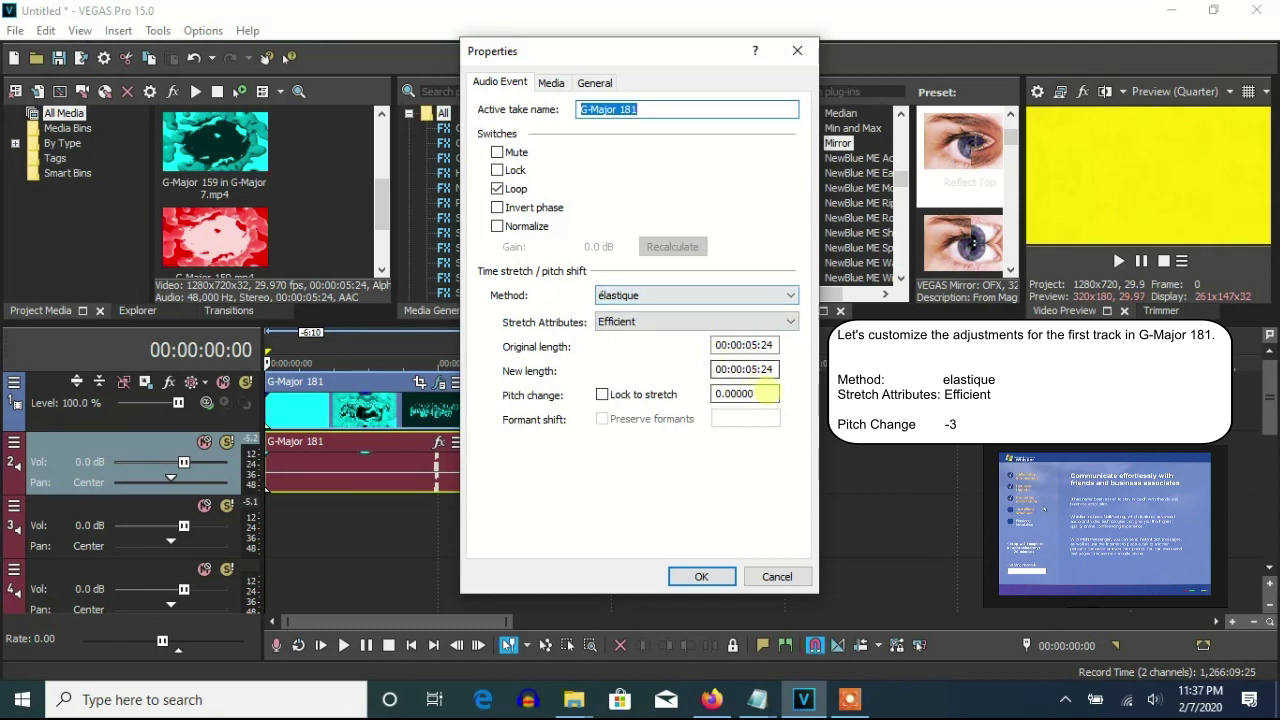
pyautogui.doubleClick(760, 394)
pyautogui.write('-3')
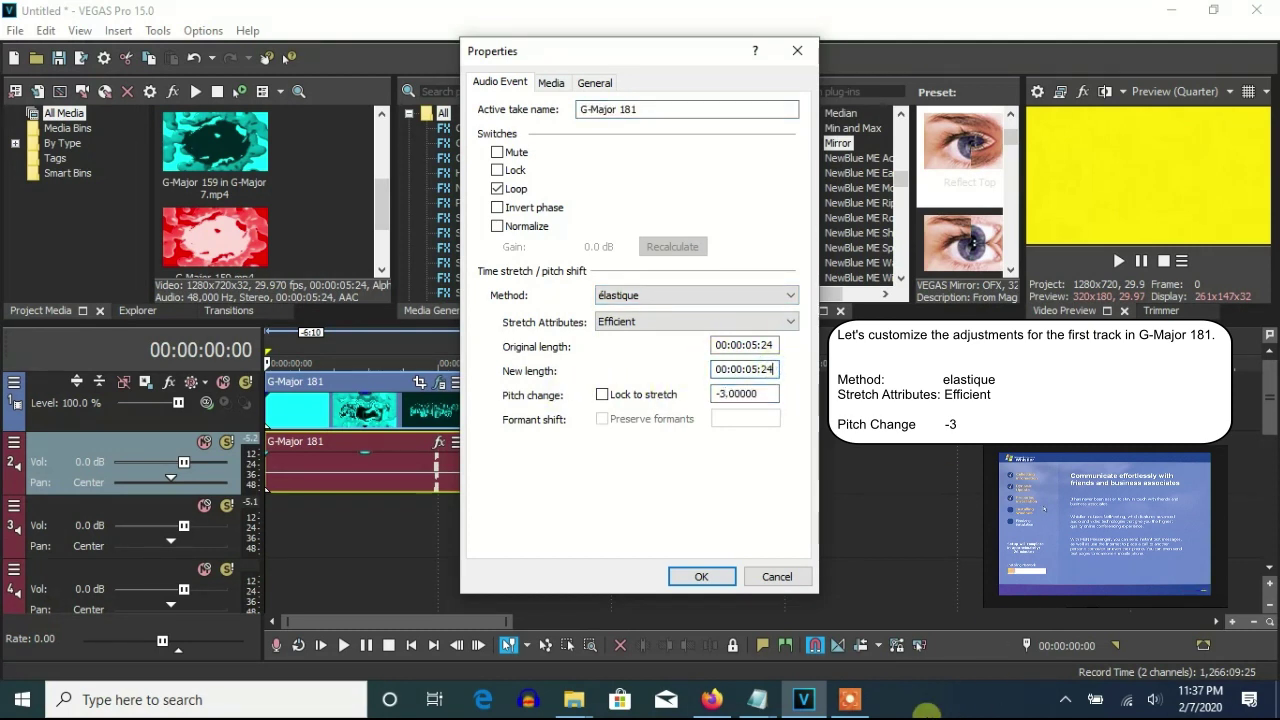
pyautogui.click(701, 576)
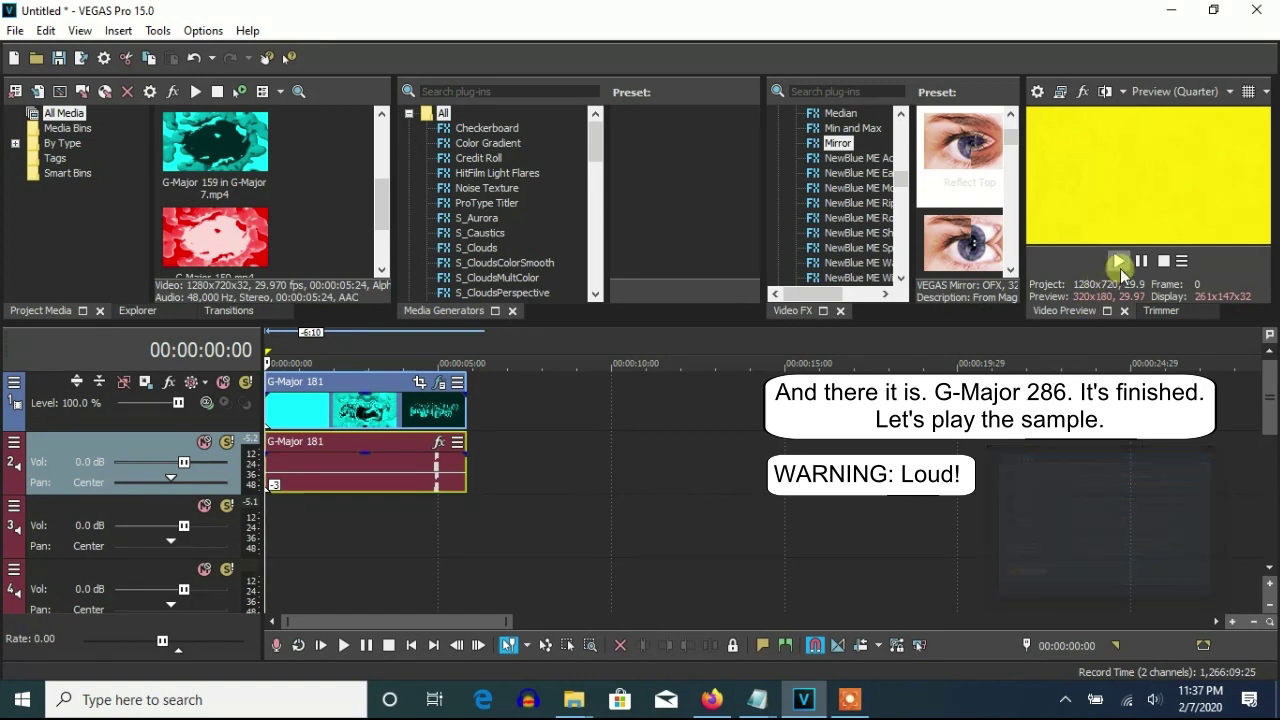
# - Play the finished G-Major 286 sample and pause it near the end
pyautogui.press('space')
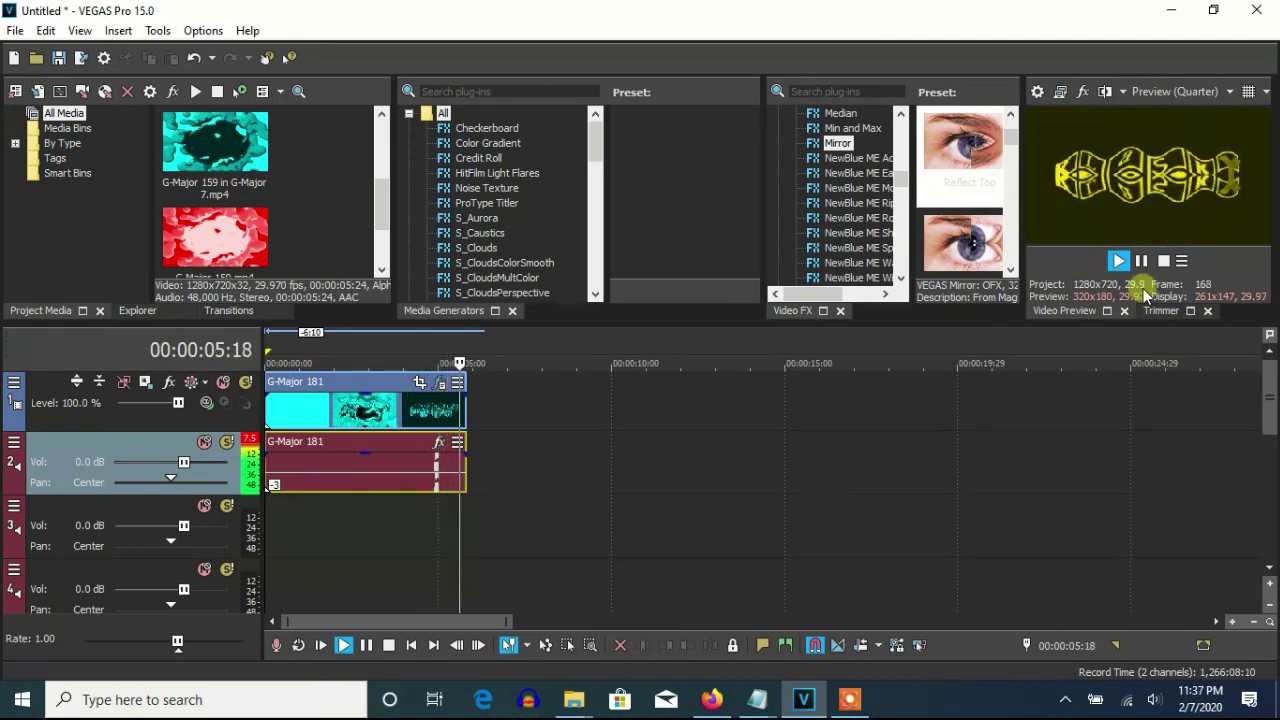
pyautogui.click(1141, 260)
pyautogui.click(849, 706)
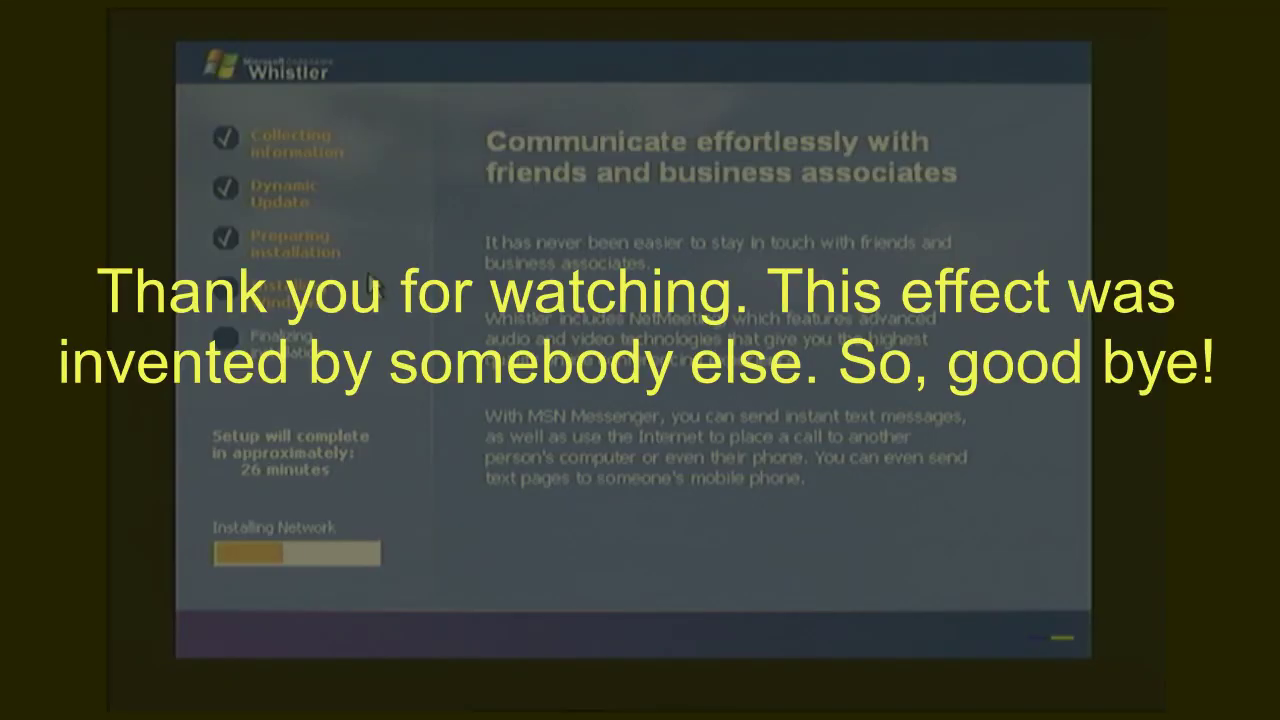